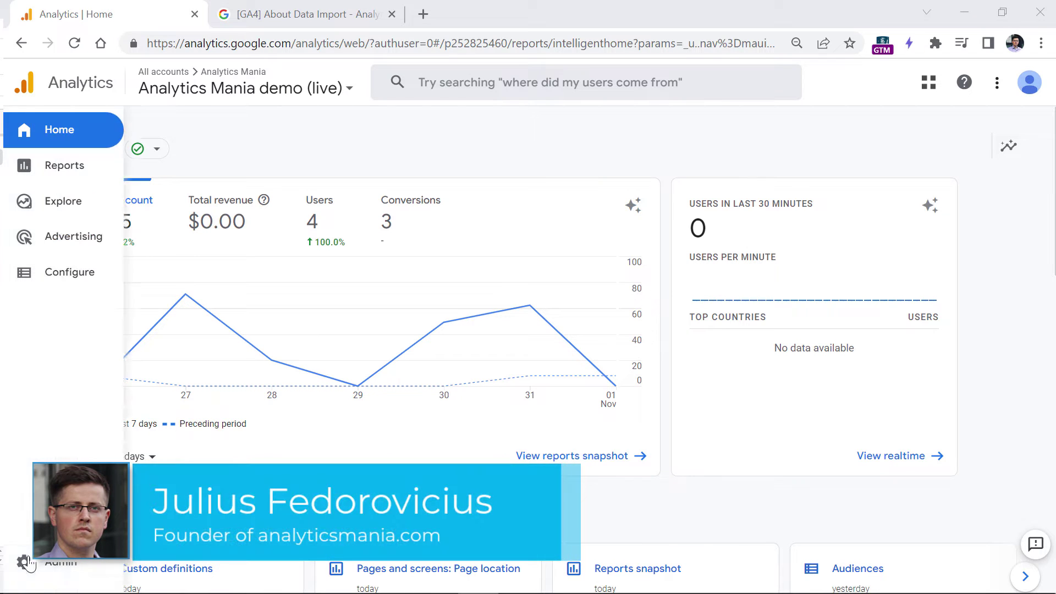
- Open the property's Data Import settings in the admin area and start creating a data source
click(51, 565)
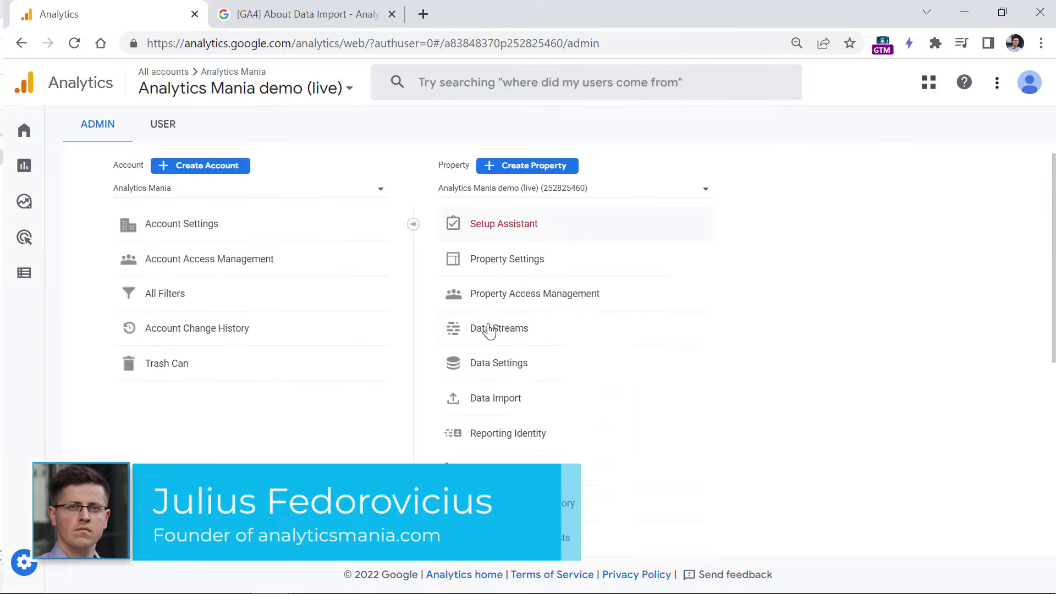
click(498, 401)
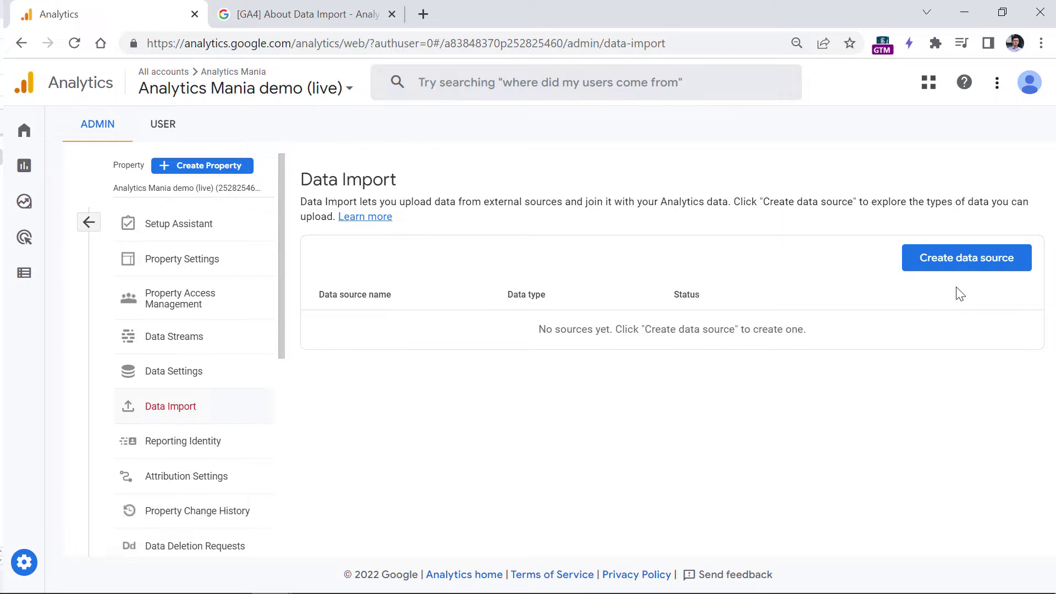
click(970, 260)
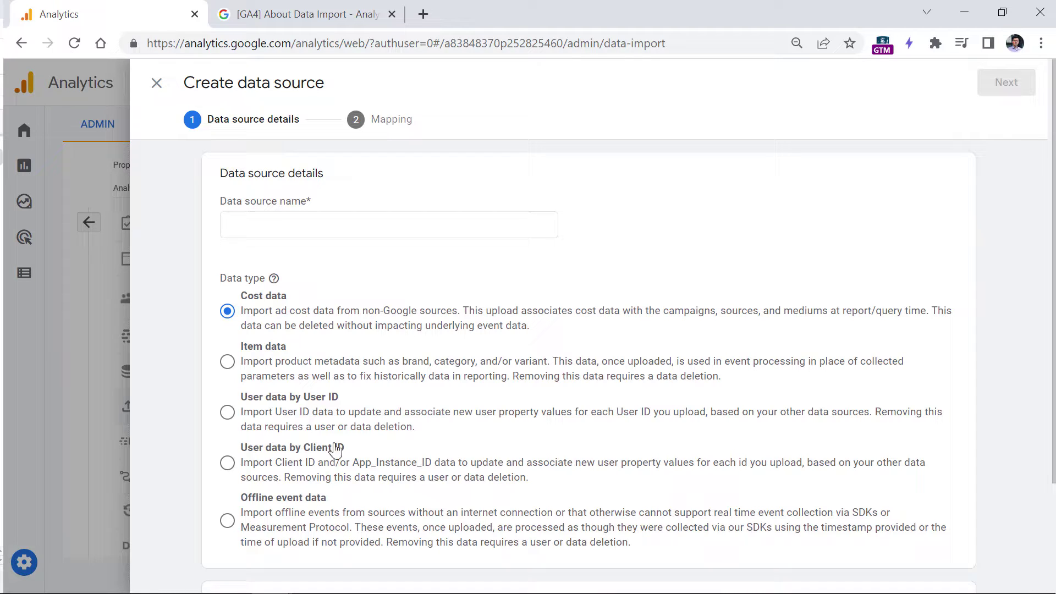
- Examine the SFTP import source's server fields and return the import source to Manual CSV upload
scroll(357, 494, down, 3)
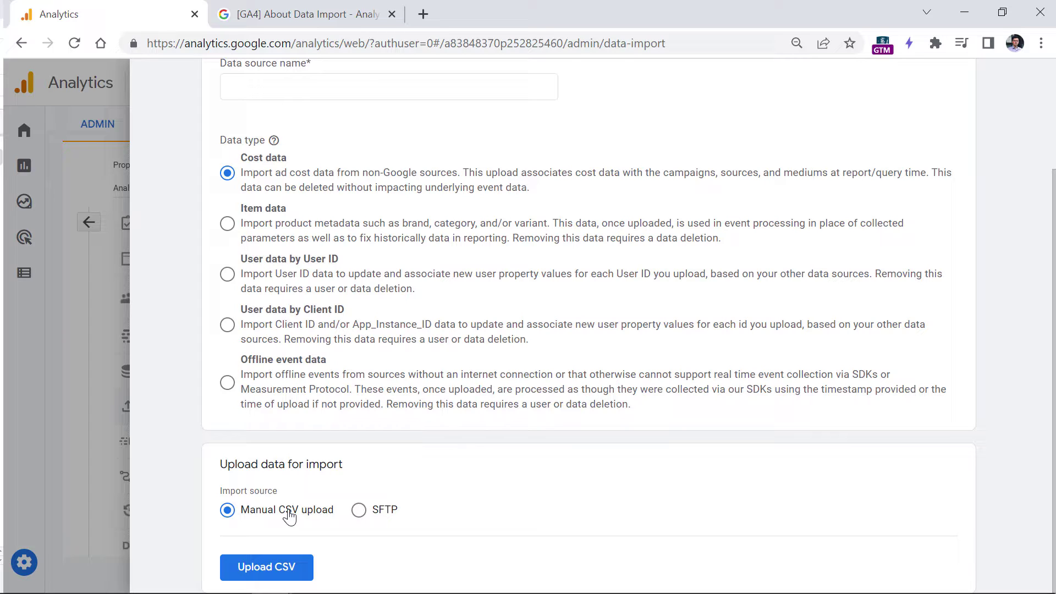
click(358, 510)
scroll(358, 511, down, 5)
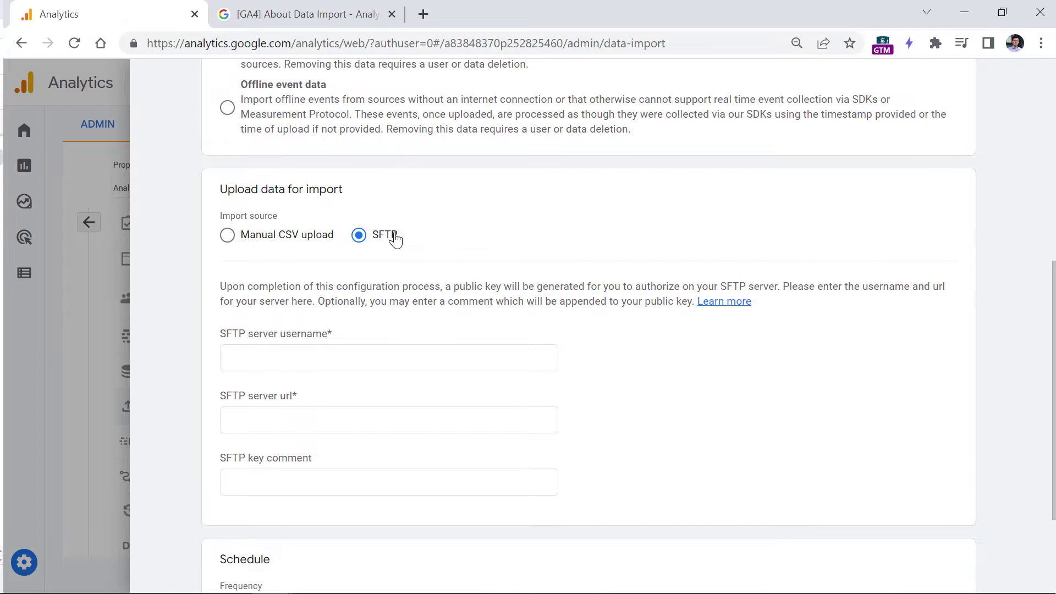
scroll(394, 239, up, 2)
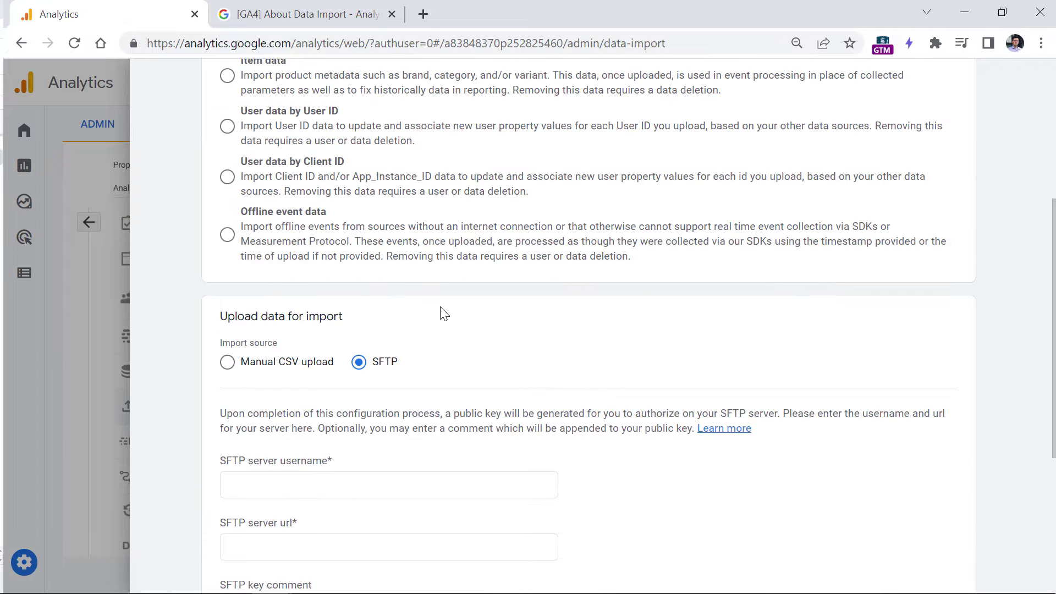
click(228, 362)
- Name the data source "Facebook ads", keeping Cost data as its data type
scroll(283, 221, up, 2)
click(283, 221)
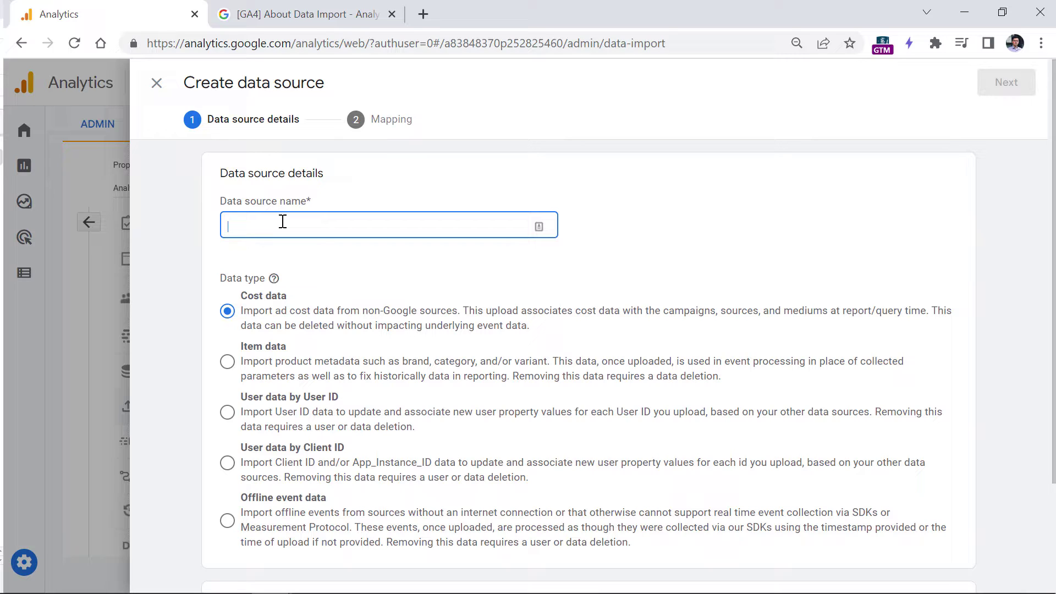
text(FAcebook ads)
scroll(268, 544, down, 2)
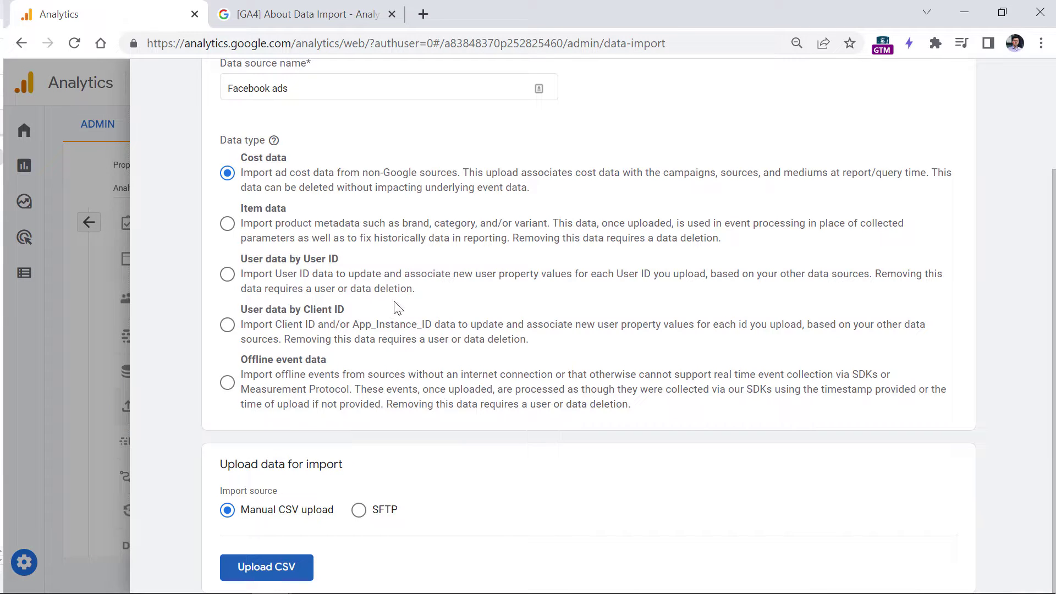
- Switch to the About Data Import help article, review it, and open its Cost data page
click(308, 15)
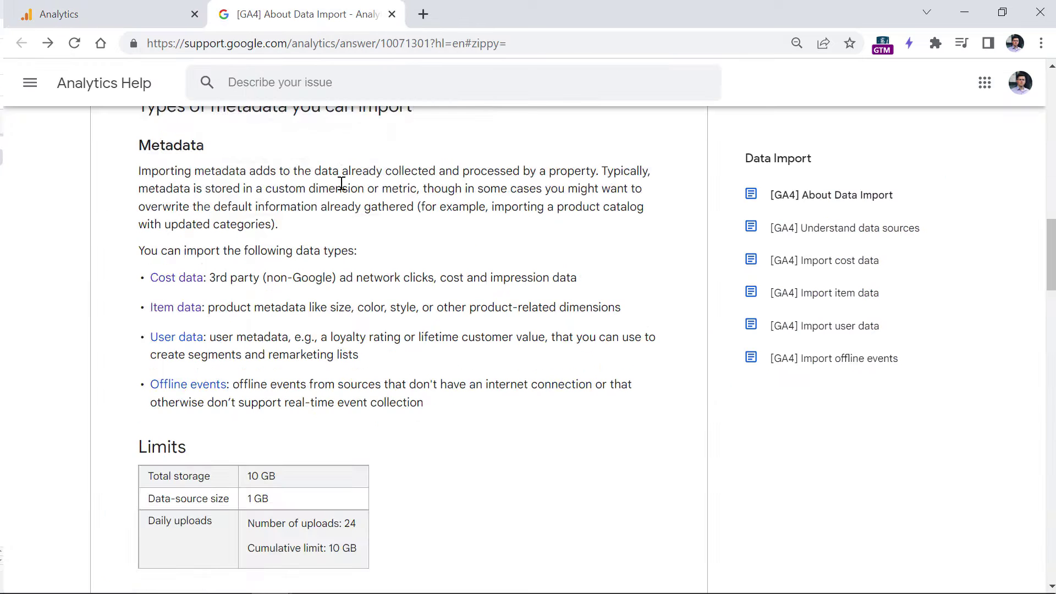
scroll(336, 190, down, 5)
scroll(335, 278, up, 15)
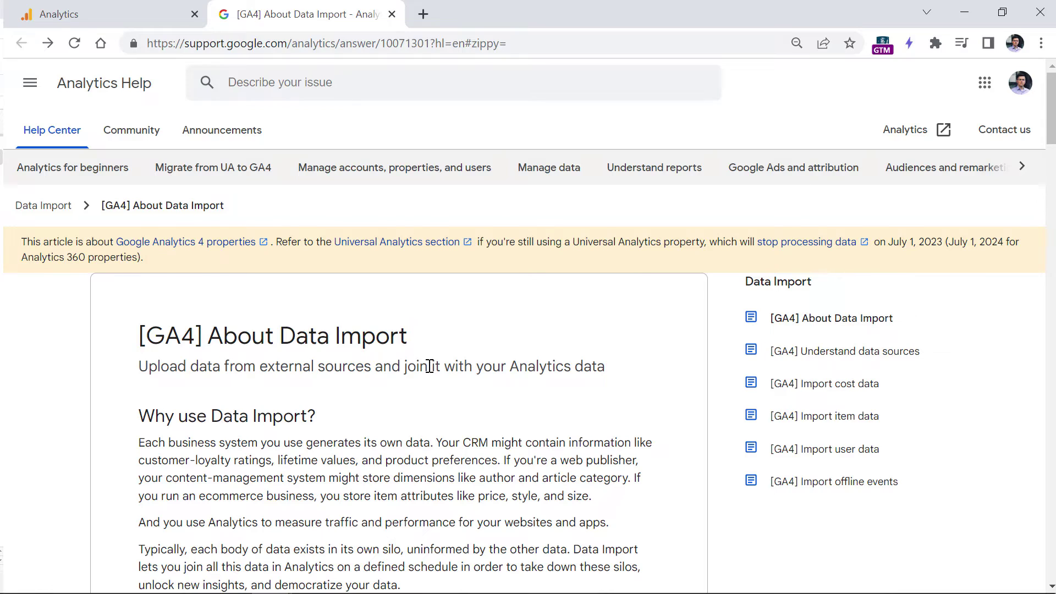
scroll(431, 368, down, 5)
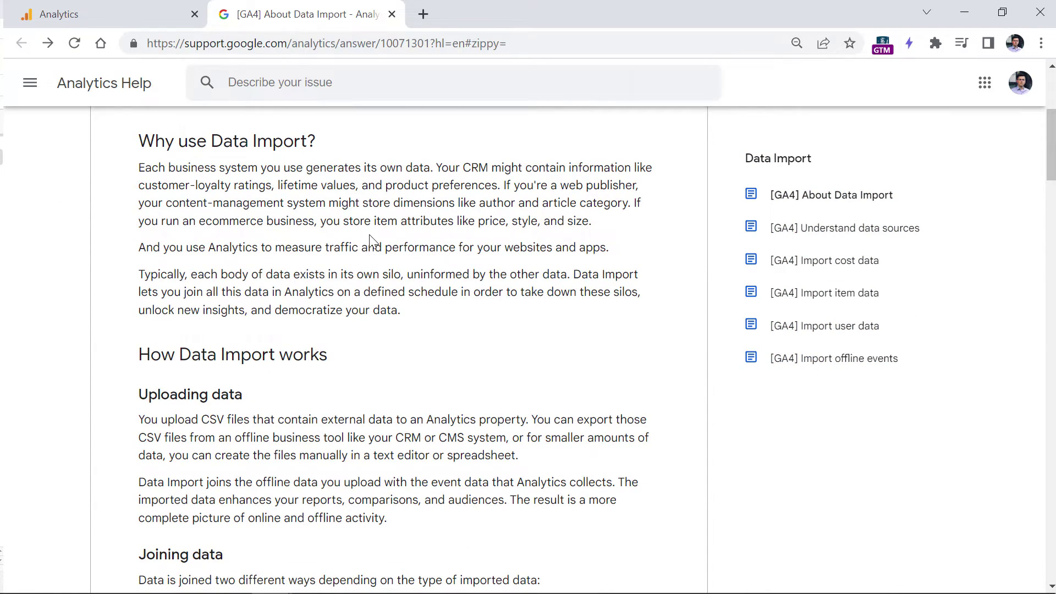
scroll(363, 207, down, 15)
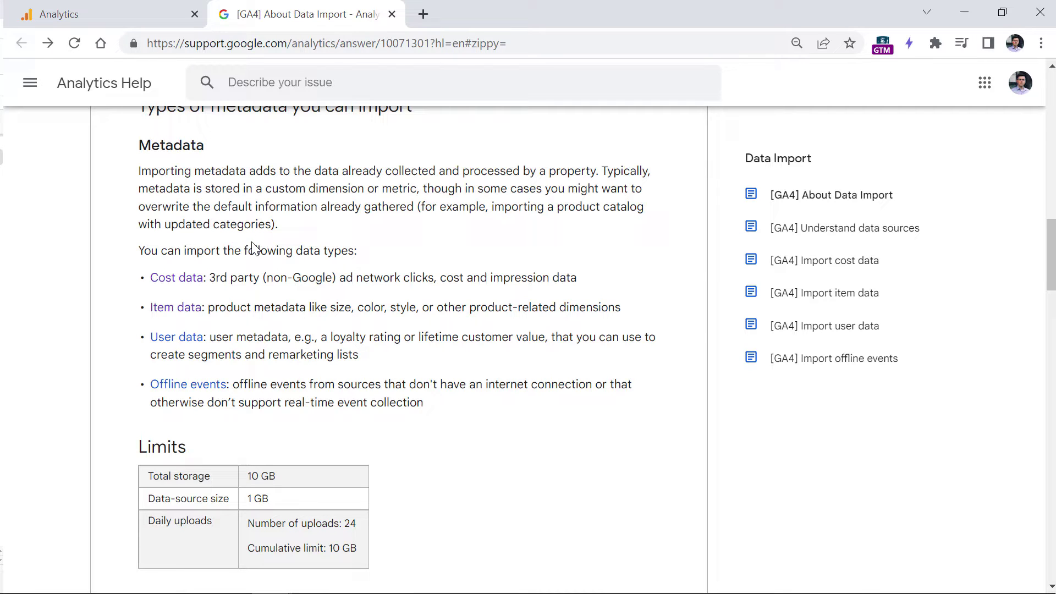
click(176, 278)
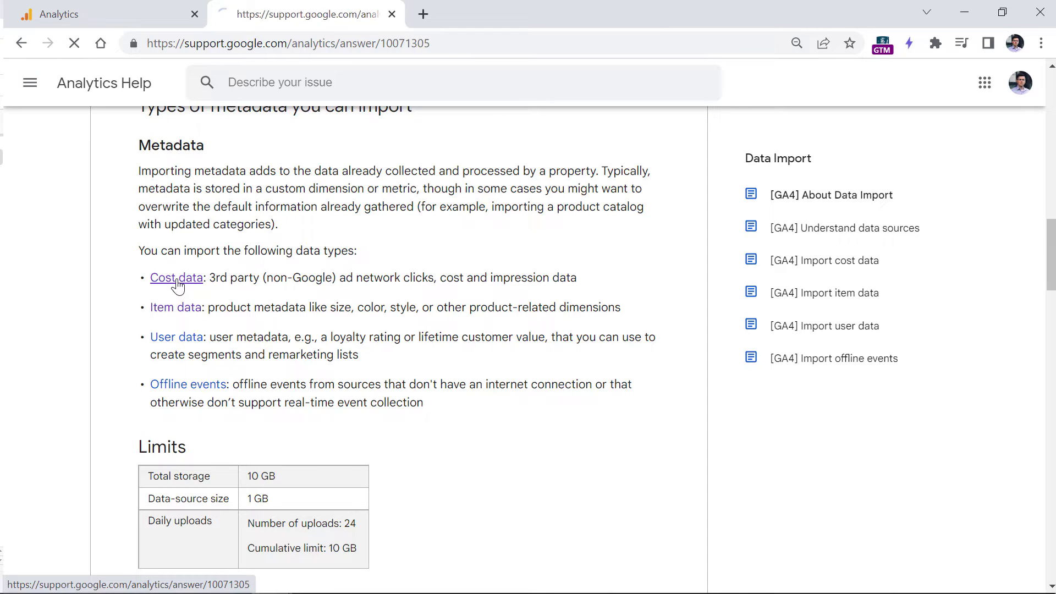
- Download the CSV import template for cost data from the Import cost data help article
scroll(443, 212, down, 5)
scroll(329, 203, down, 14)
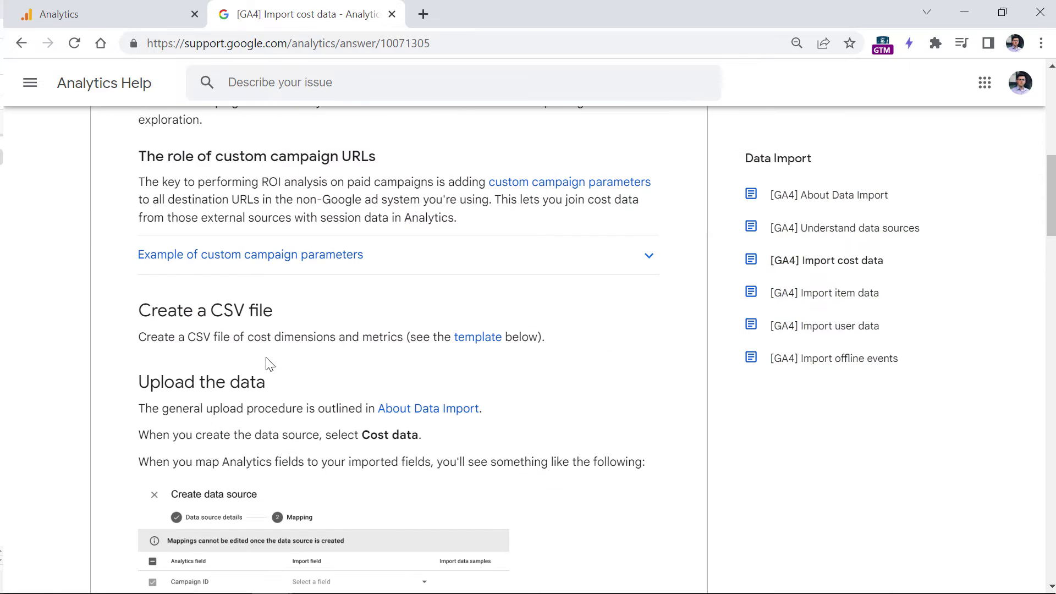
scroll(278, 248, down, 20)
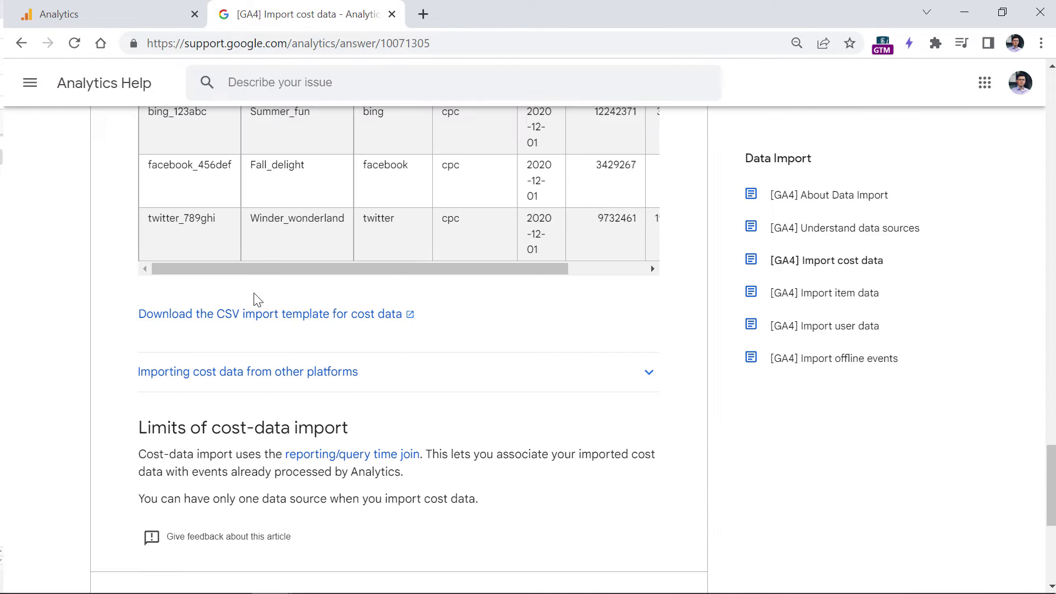
click(281, 318)
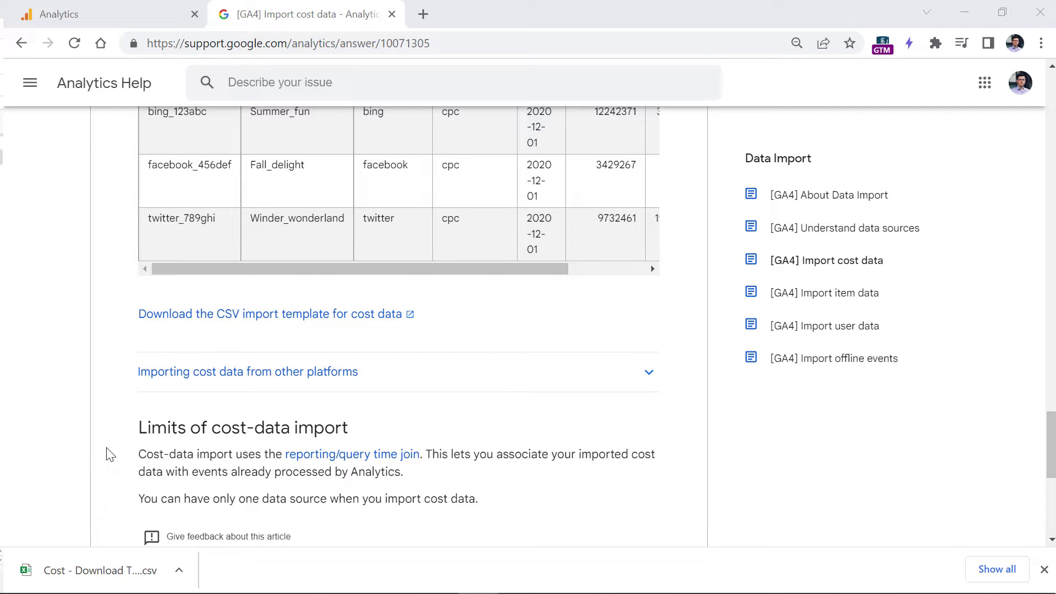
- Open the downloaded cost template in Excel and widen its columns so the headers and dates are fully readable
click(99, 570)
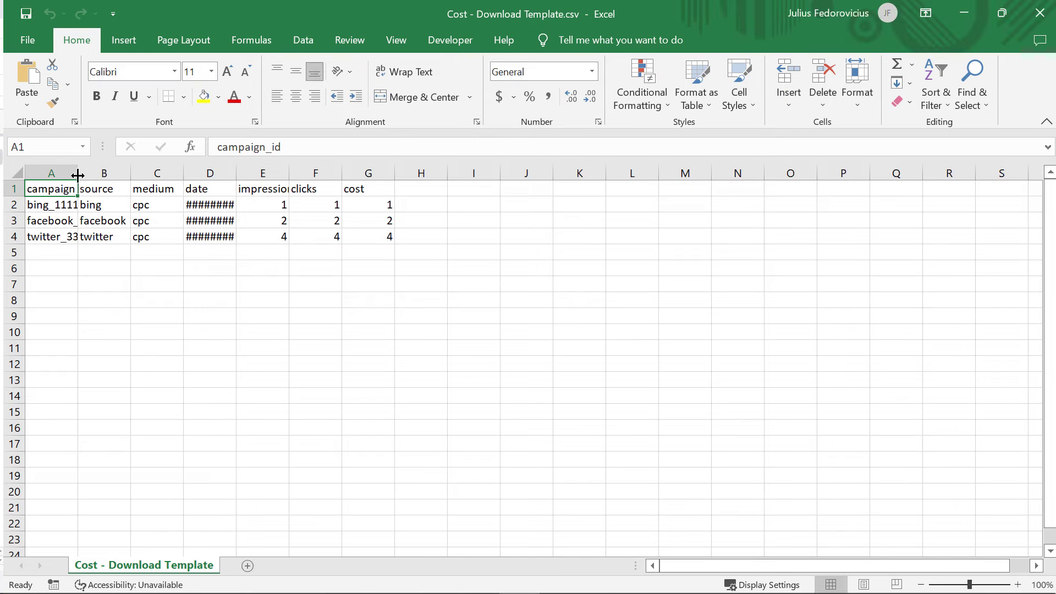
drag(77, 175, 231, 175)
drag(283, 174, 424, 170)
double_click(460, 171)
click(655, 220)
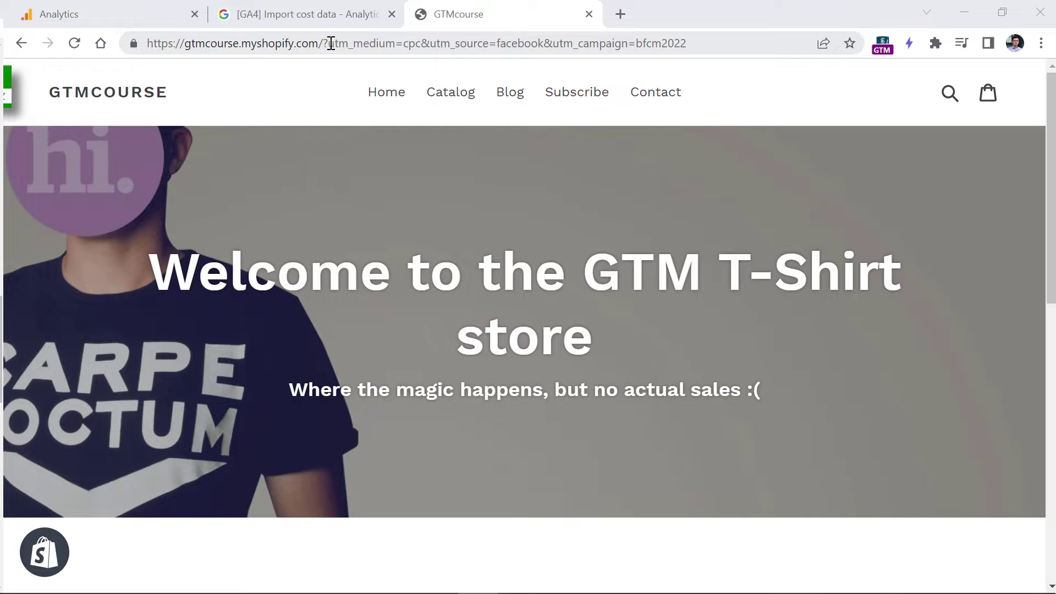
- In the browser, append &utm_id=fb_bfcm2022 to the GTMcourse store's campaign URL and load it
drag(330, 43, 690, 44)
click(559, 44)
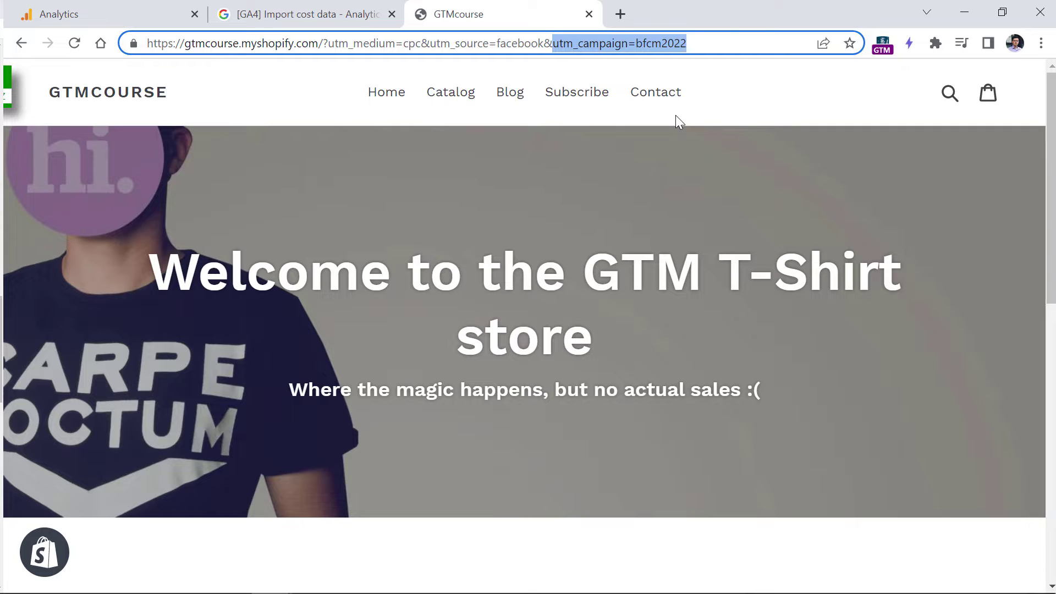
click(726, 39)
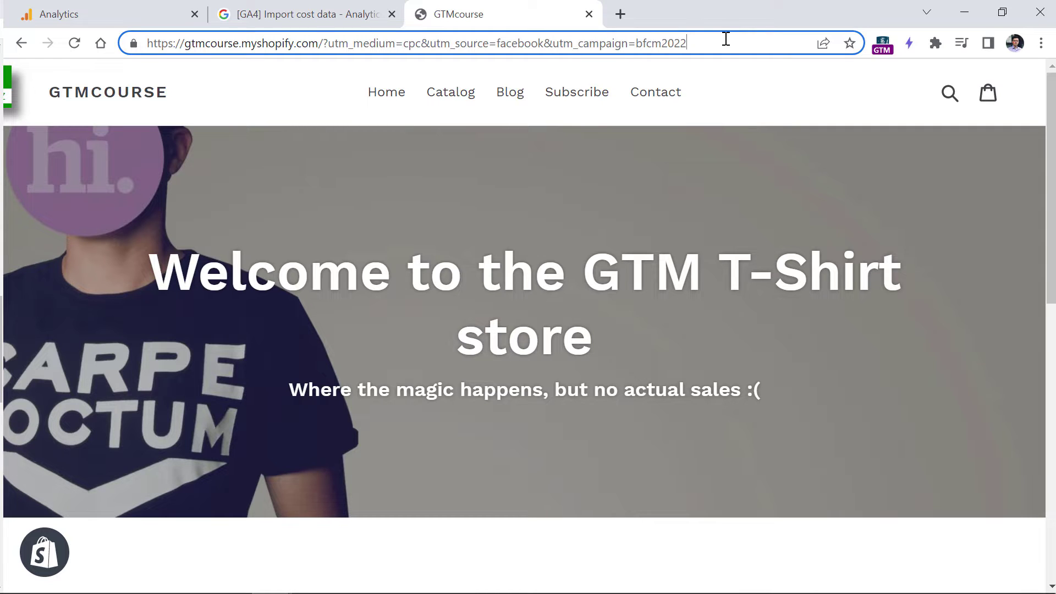
text(&utm_id)
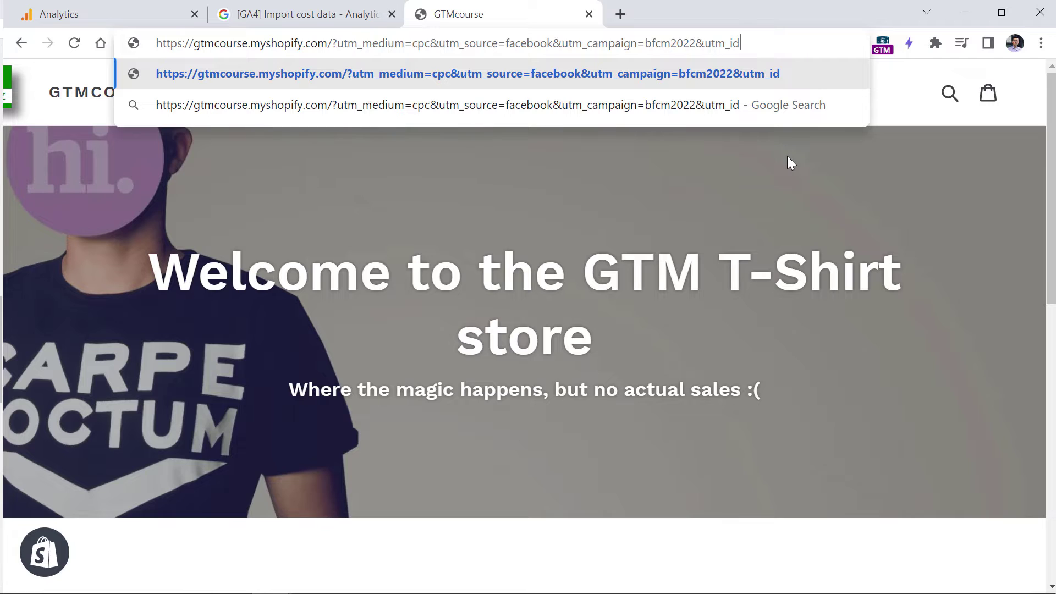
text(=fb_)
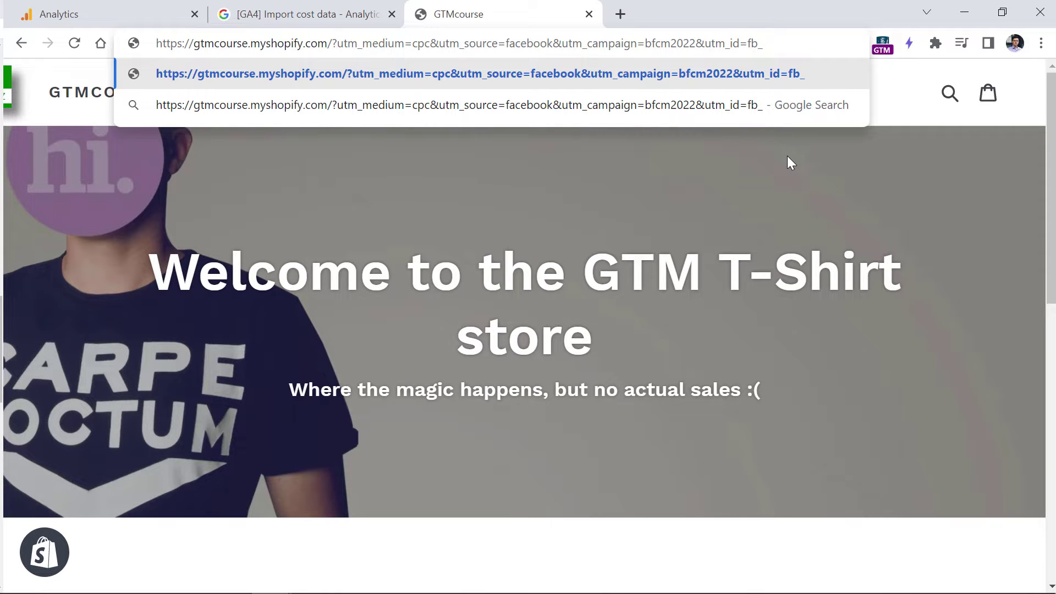
text(bfcm2022)
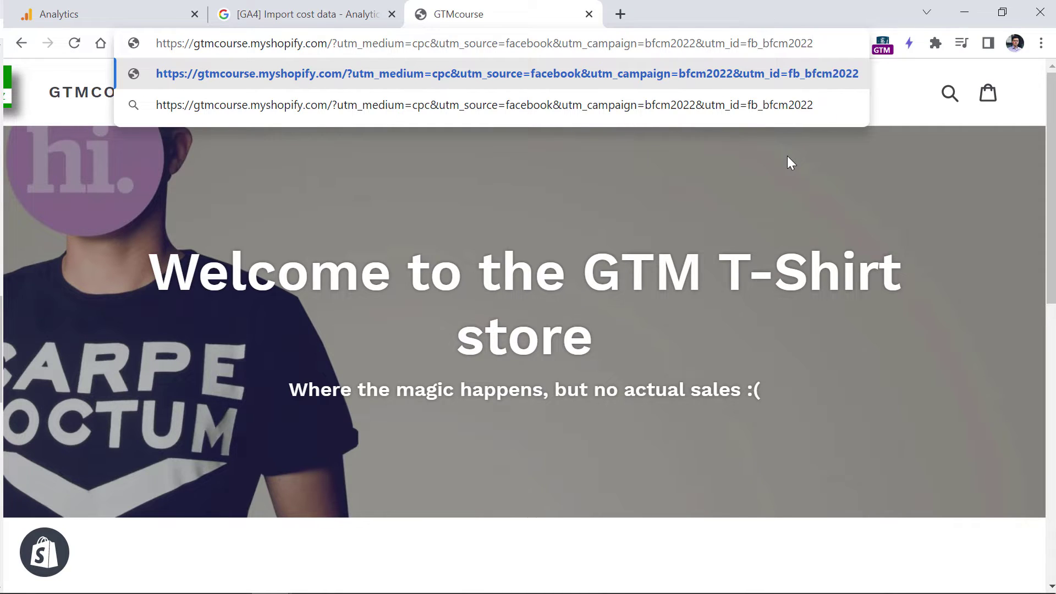
key(Return)
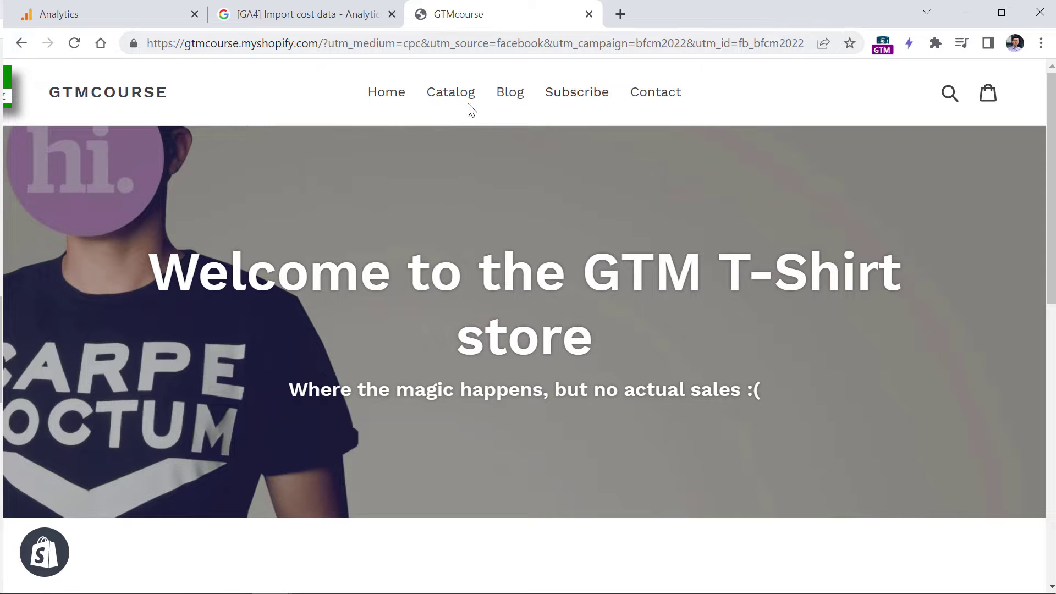
- Copy the utm_id value fb_bfcm2022 from the store URL into campaign_id cells A2 to A4 of the Excel template
click(297, 16)
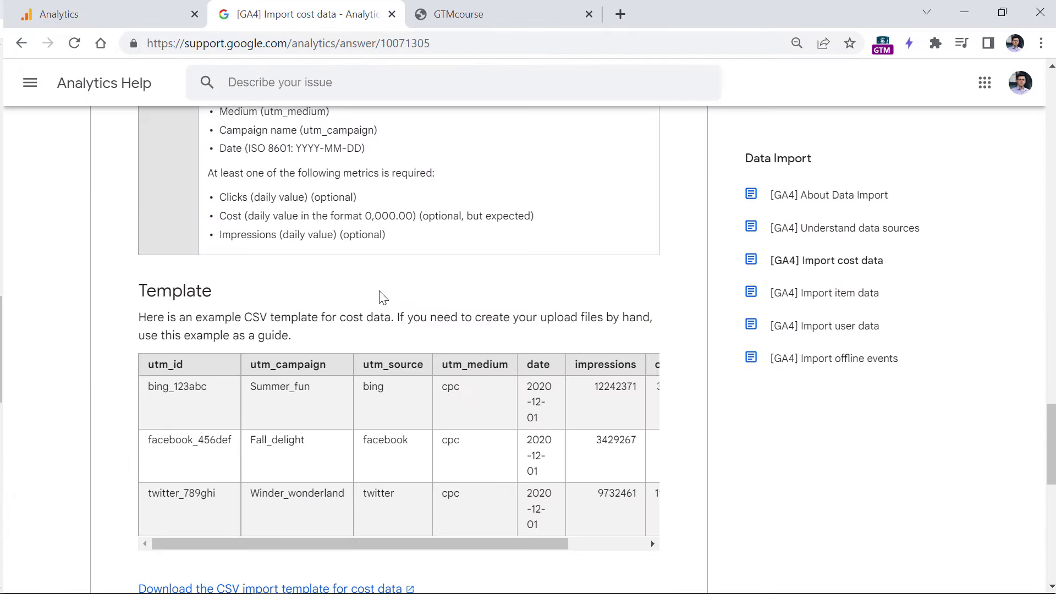
click(511, 12)
key(alt+Tab)
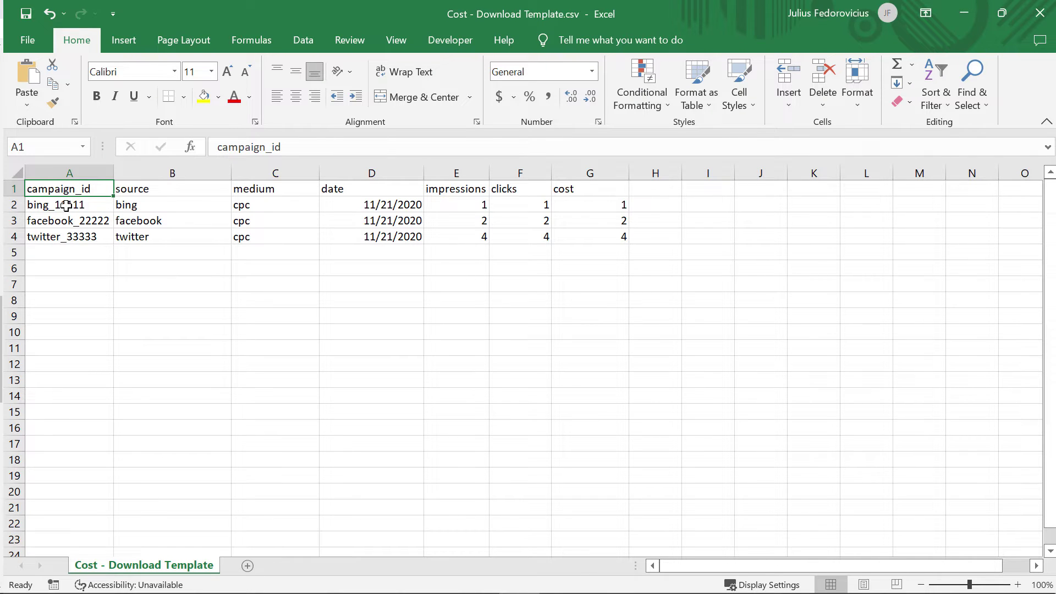
key(alt+Tab)
drag(739, 43, 804, 43)
key(ctrl+c)
key(alt+Tab)
click(64, 220)
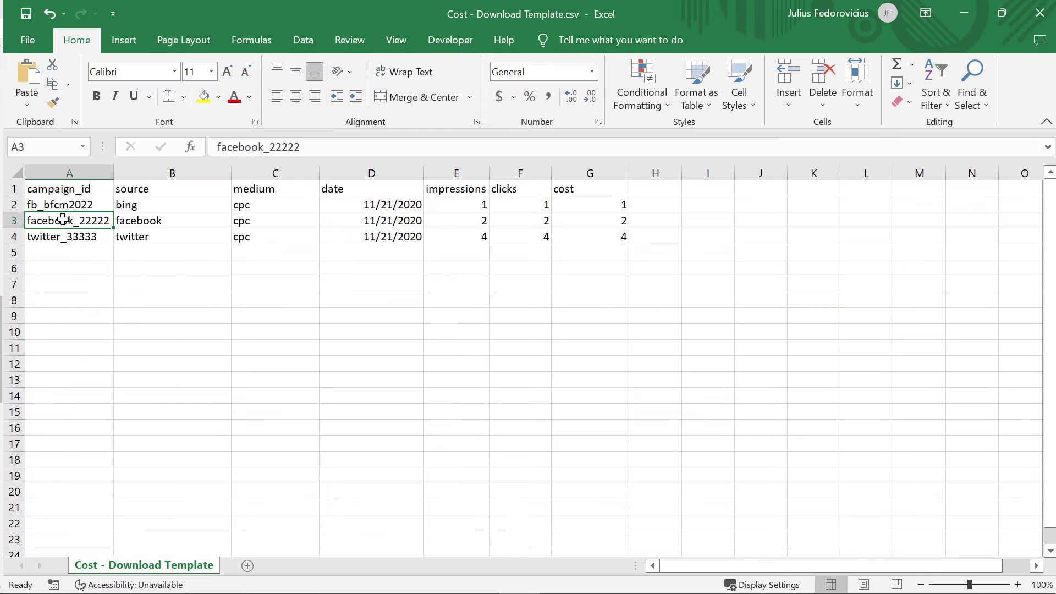
key(ctrl+v)
click(61, 235)
key(ctrl+v)
- Replace the bing and twitter entries in the source column (B2 and B4) with facebook
click(143, 208)
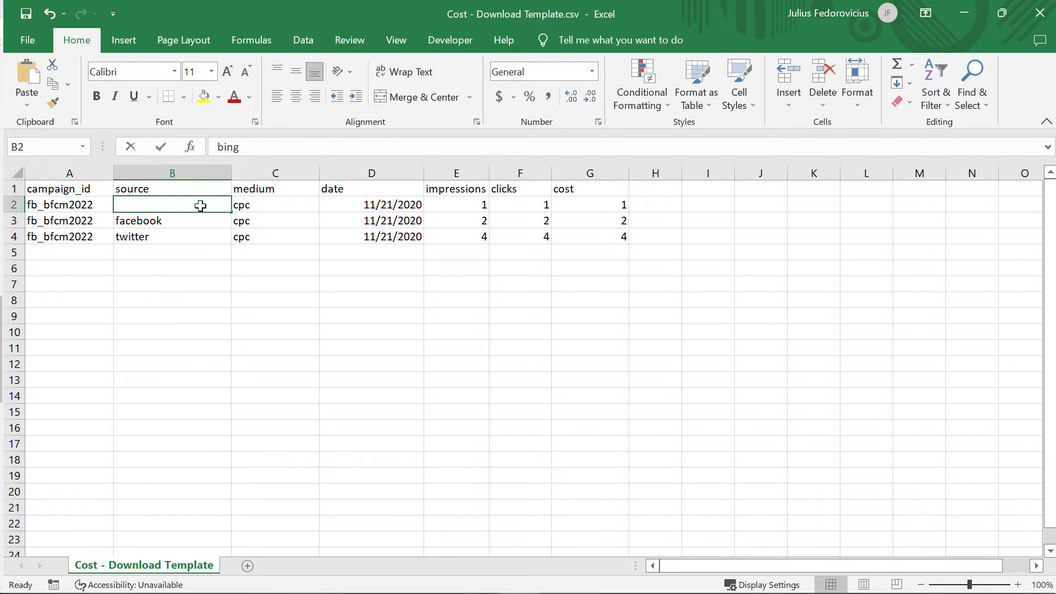
text(facebook)
key(Tab)
key(Down)
key(Down)
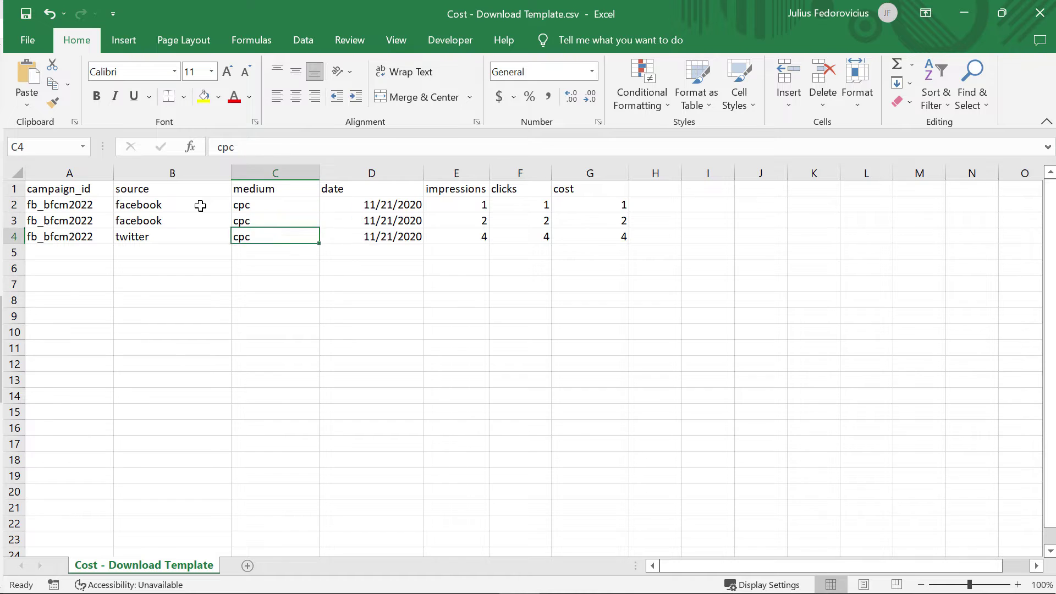
key(Left)
text(facebook)
key(Return)
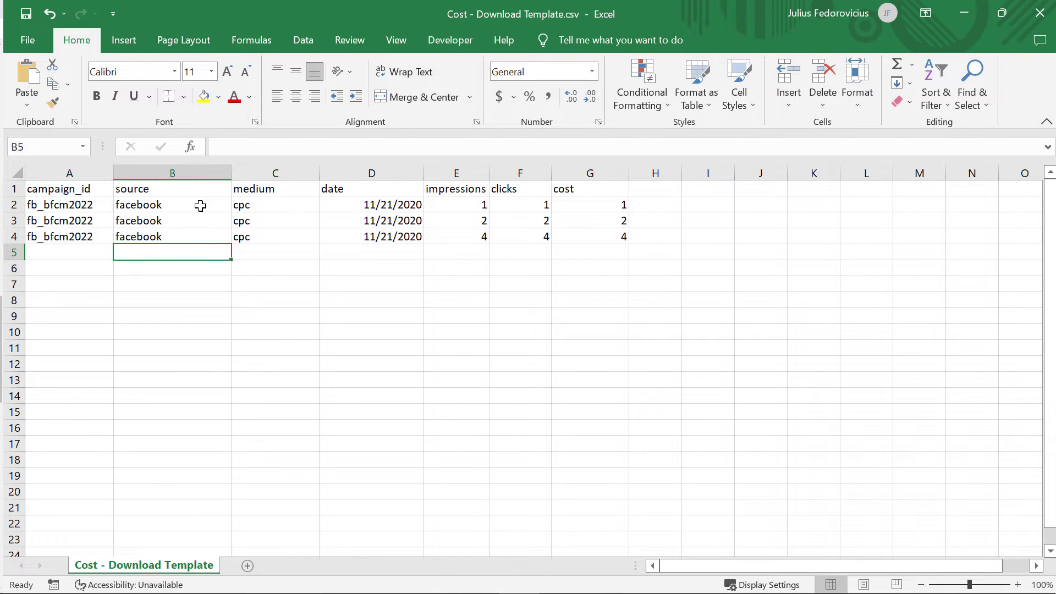
- Check the medium column's values against the utm_medium parameter in the store URL and return to Excel
click(275, 205)
click(275, 222)
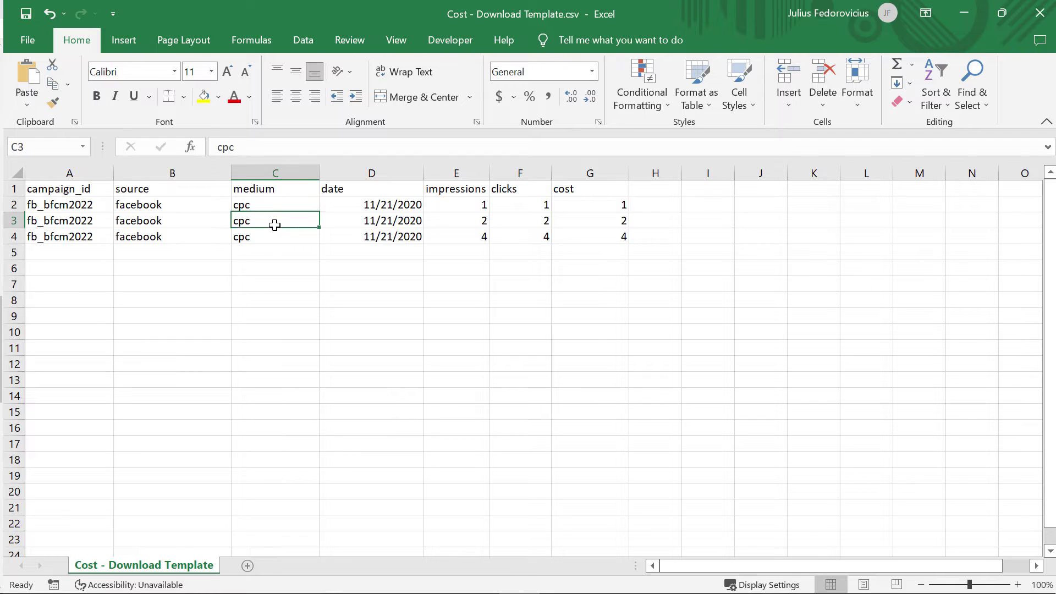
click(275, 239)
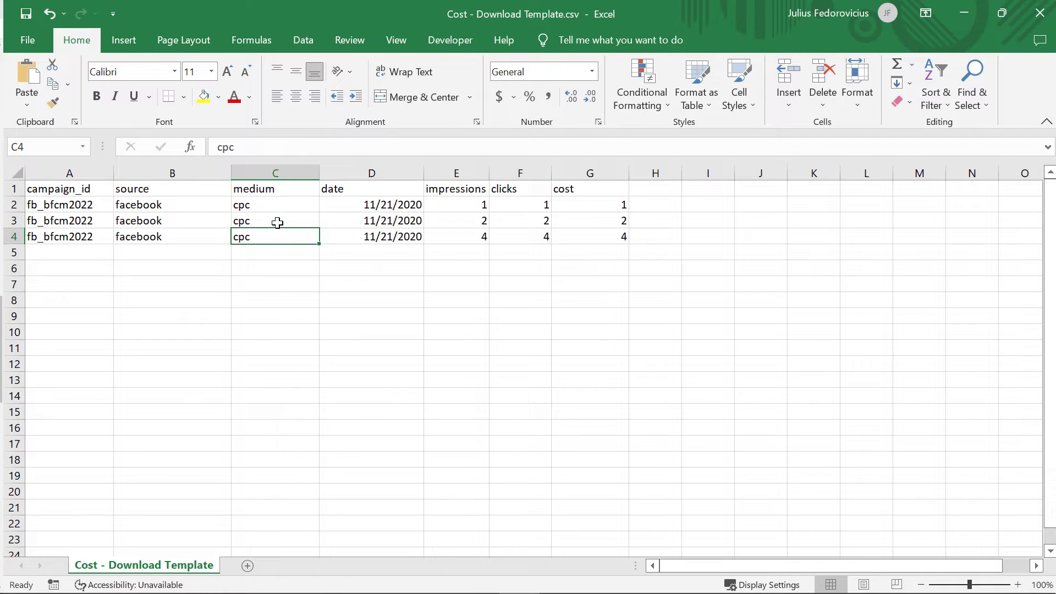
key(alt+Tab)
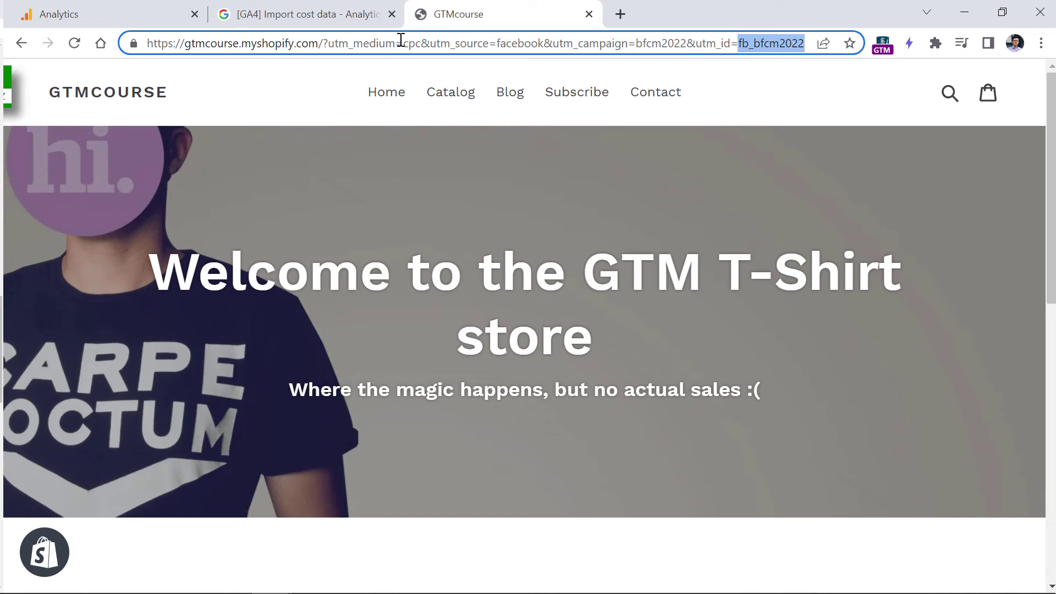
drag(403, 43, 425, 43)
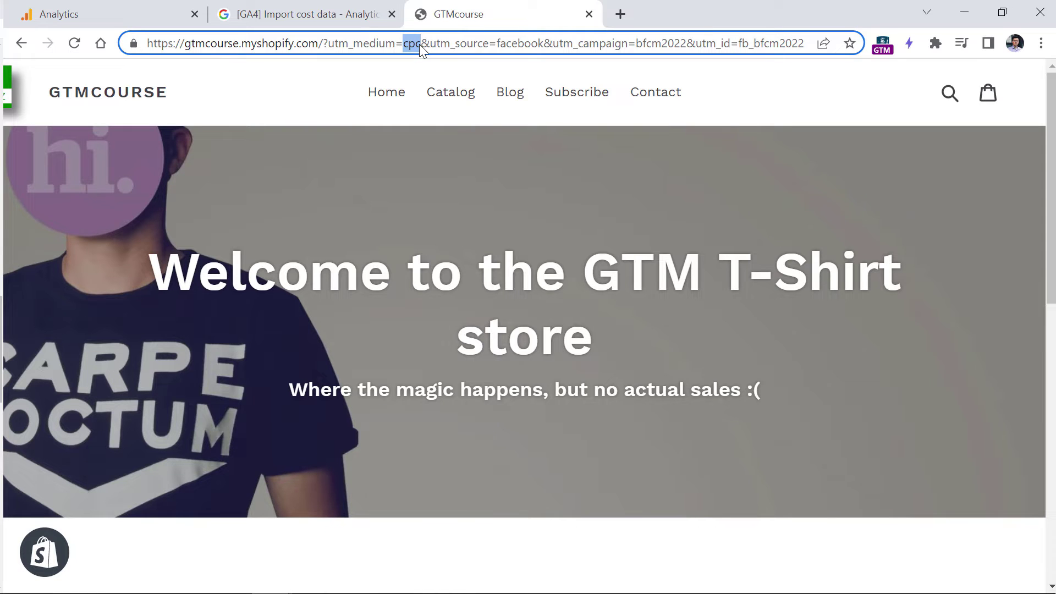
key(alt+Tab)
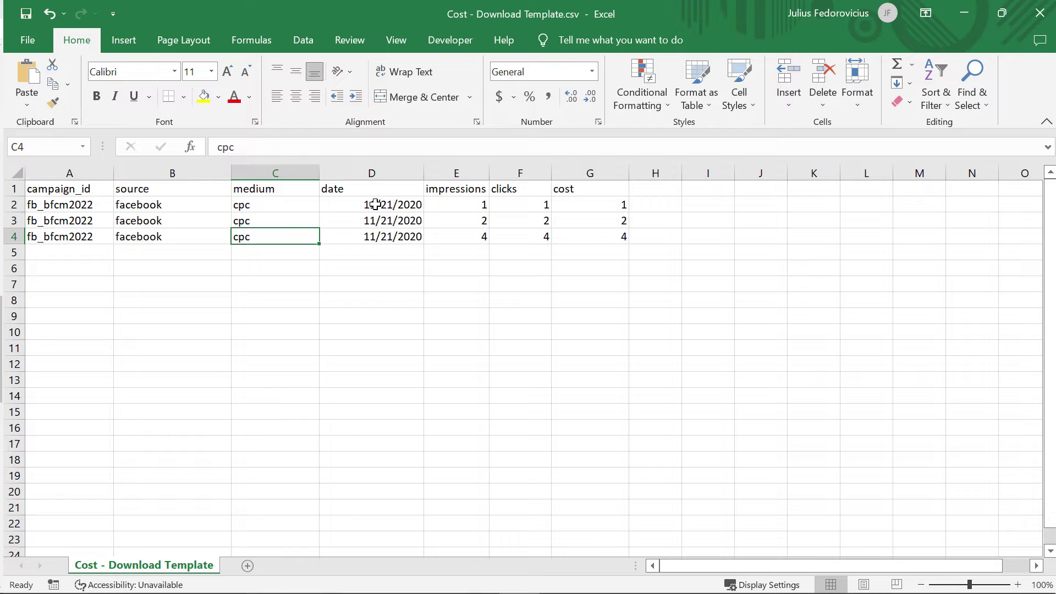
- Switch from Excel to Facebook Ads Reporting in the browser and create a report with the Pivot table layout
drag(374, 204, 582, 238)
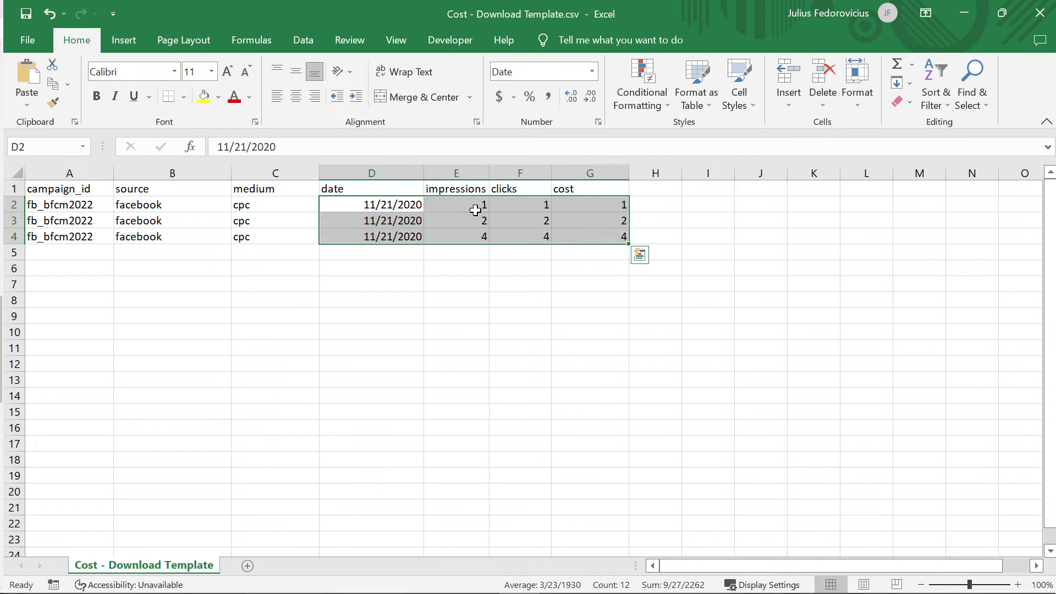
click(397, 206)
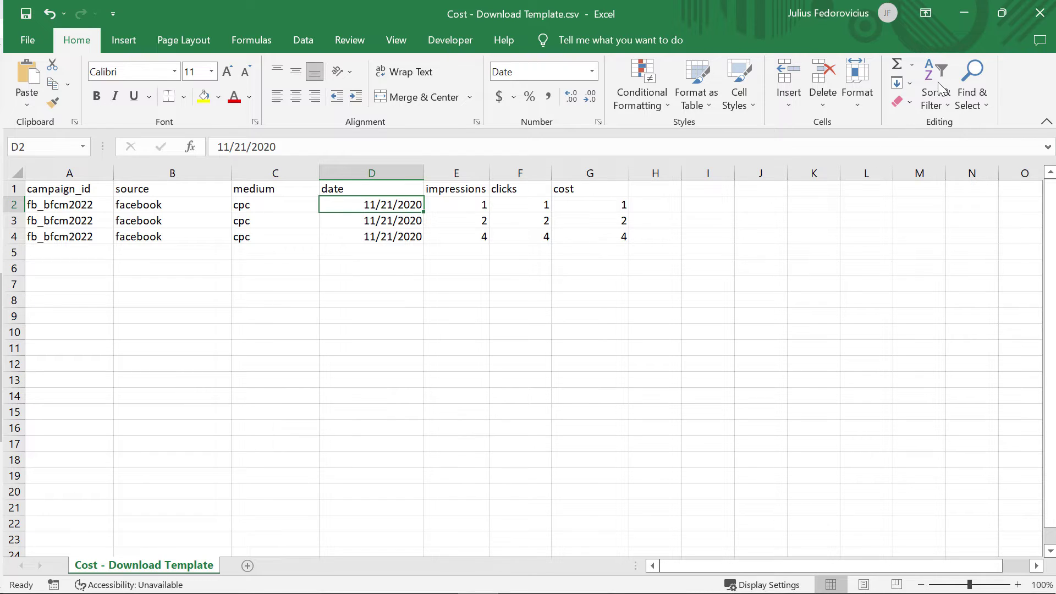
click(964, 15)
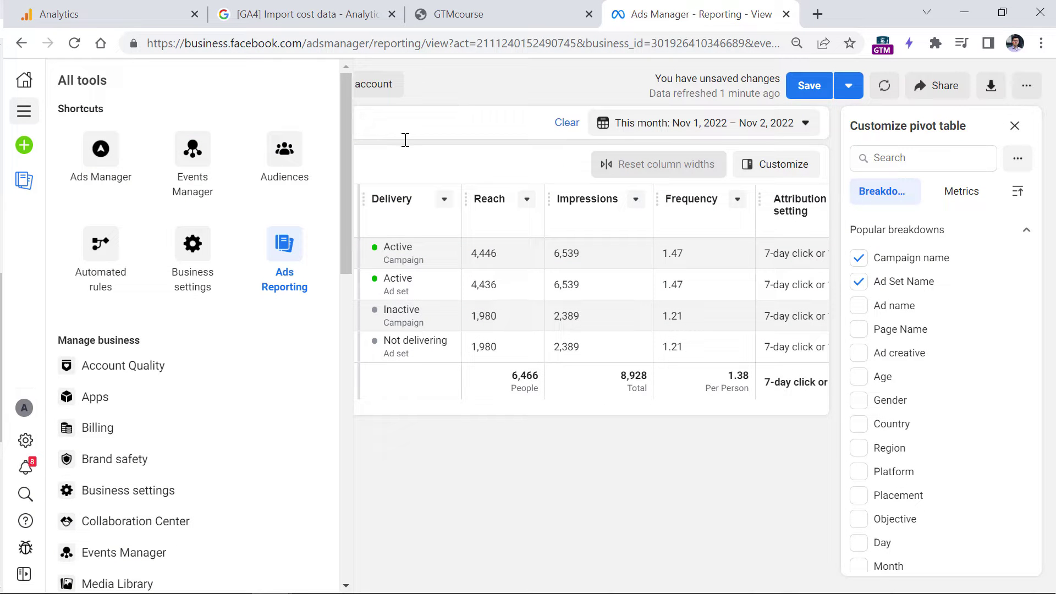
click(284, 254)
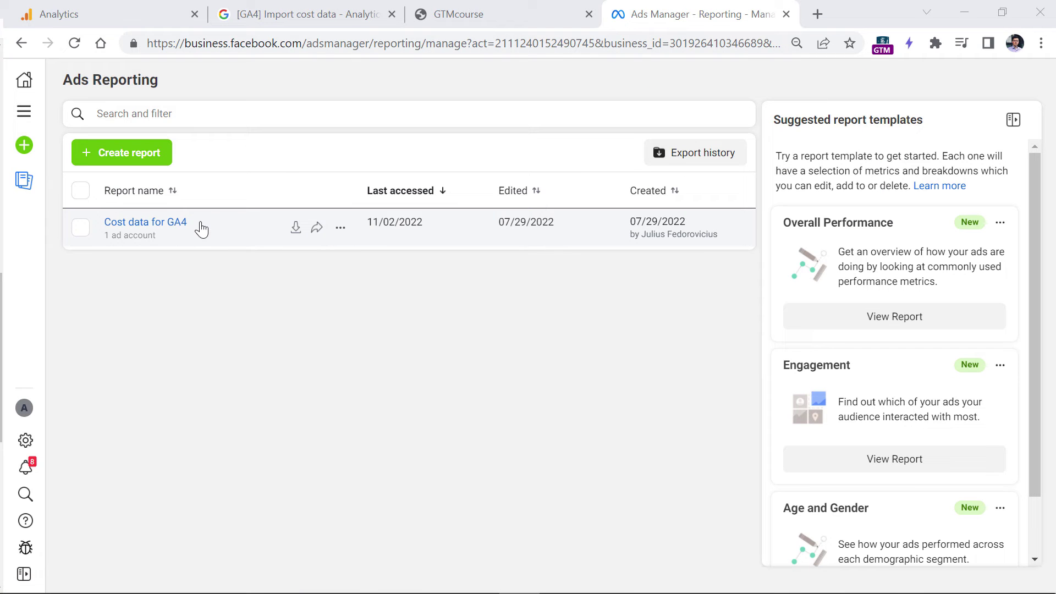
click(128, 158)
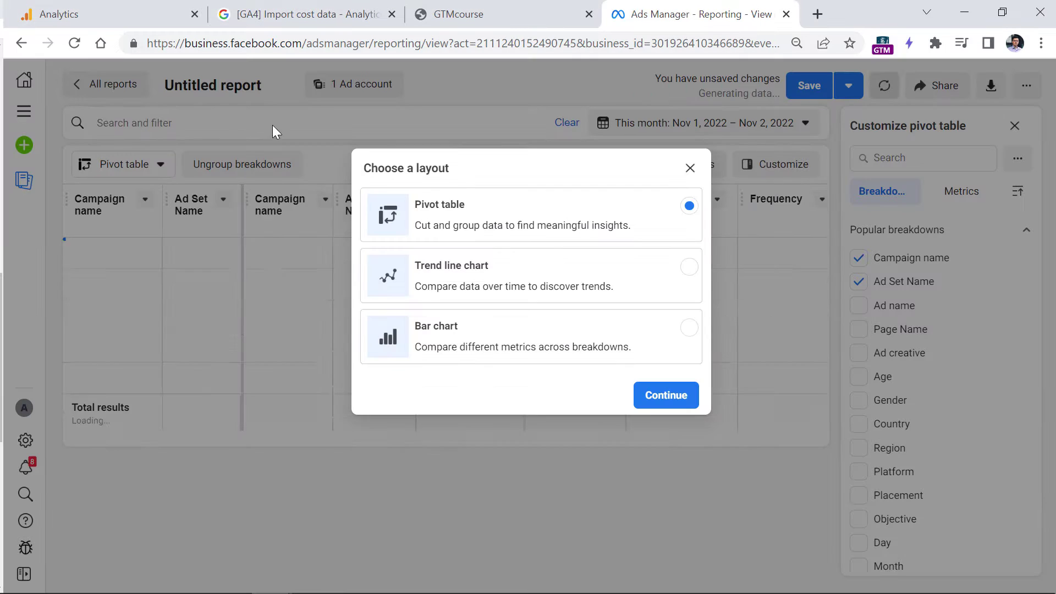
click(666, 396)
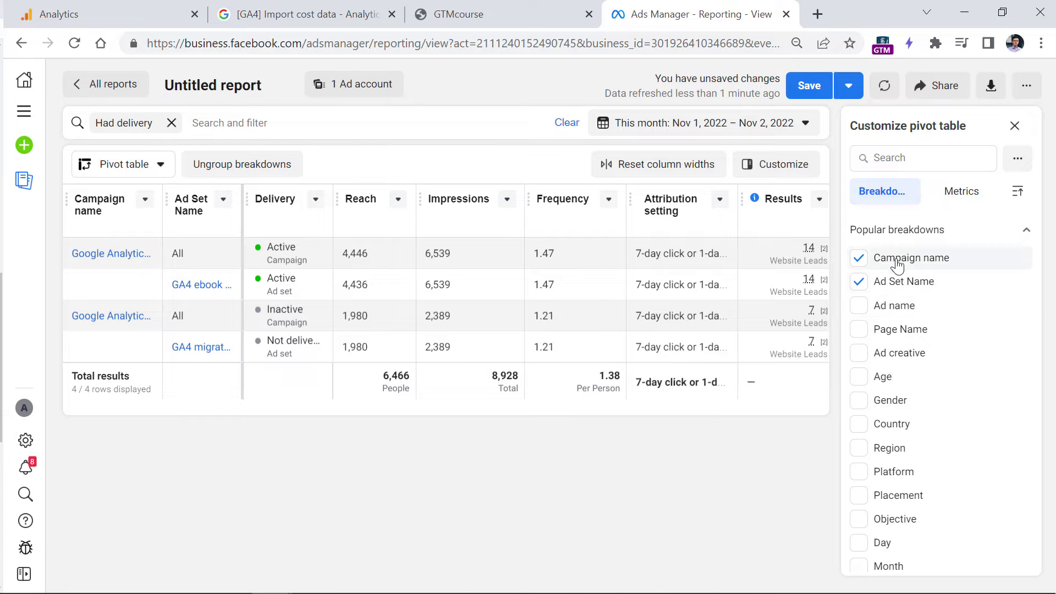
- Examine the pivot table's breakdowns and metrics and compare them with the impressions column E2:E4 in the Excel template
mouse_move(908, 265)
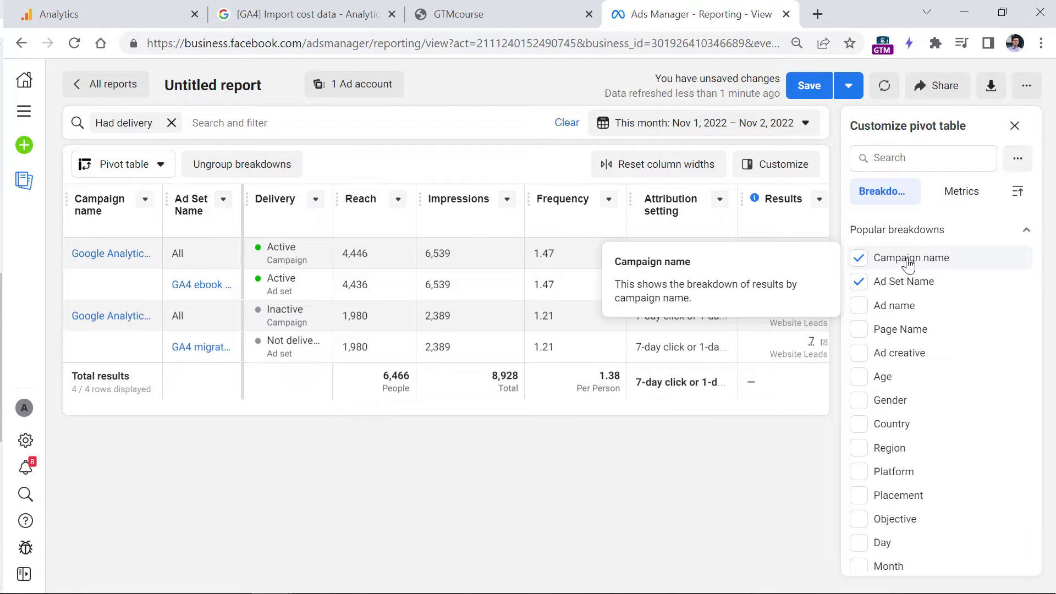
scroll(919, 280, down, 5)
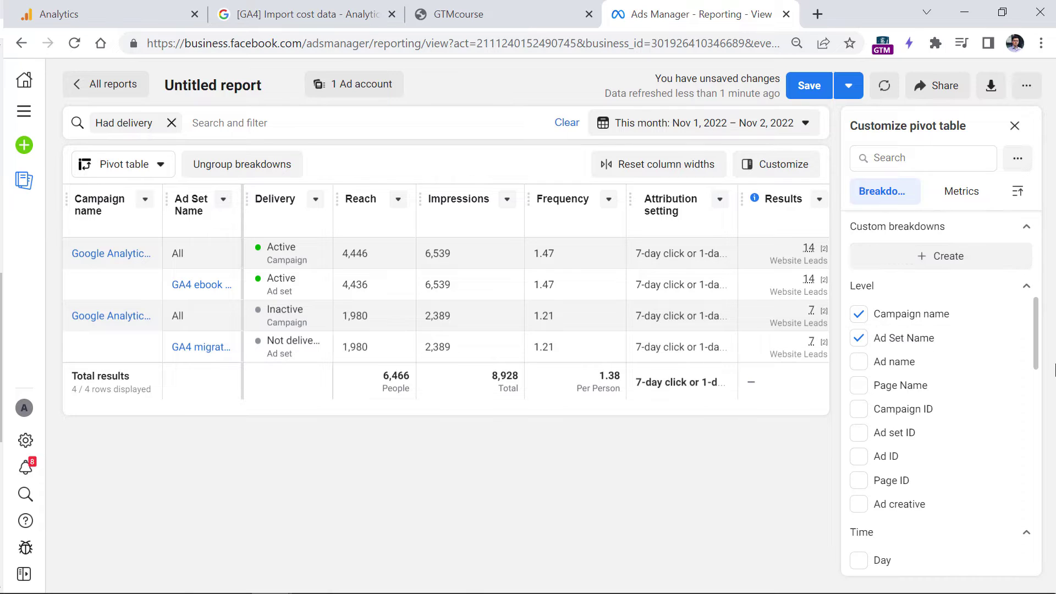
click(962, 192)
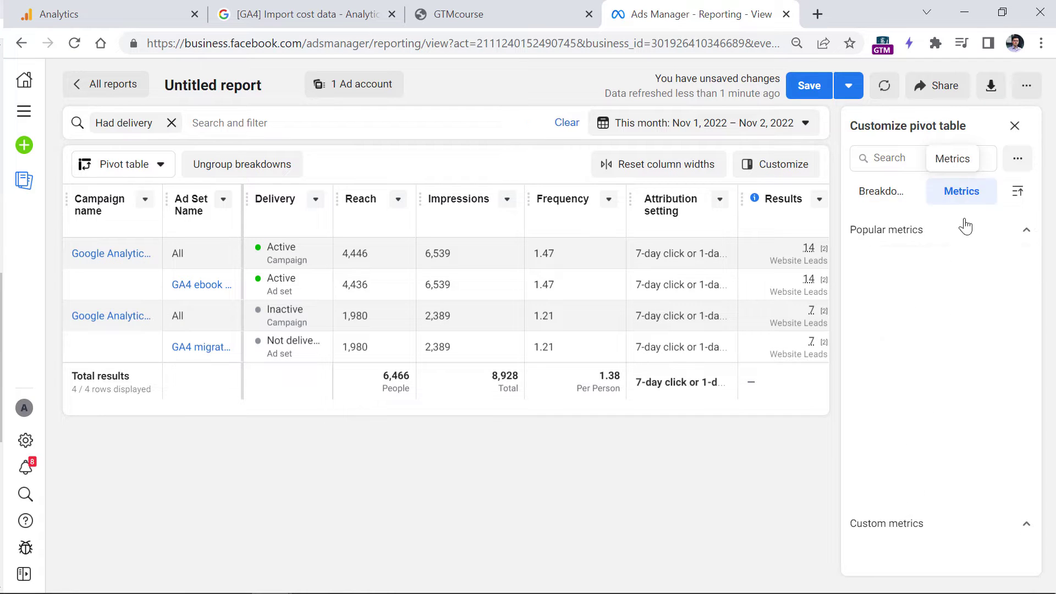
mouse_move(907, 265)
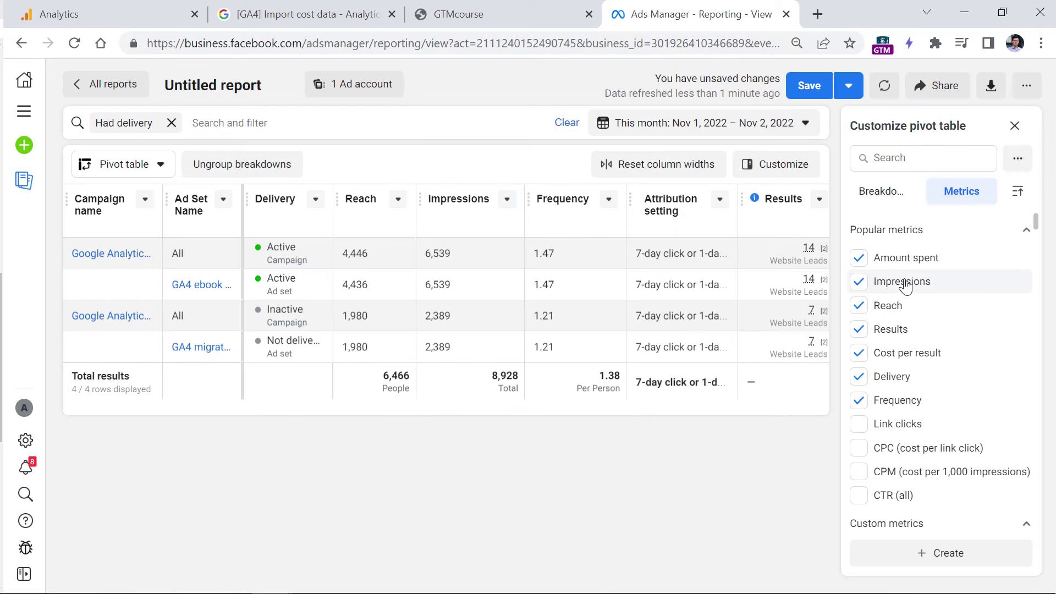
mouse_move(902, 282)
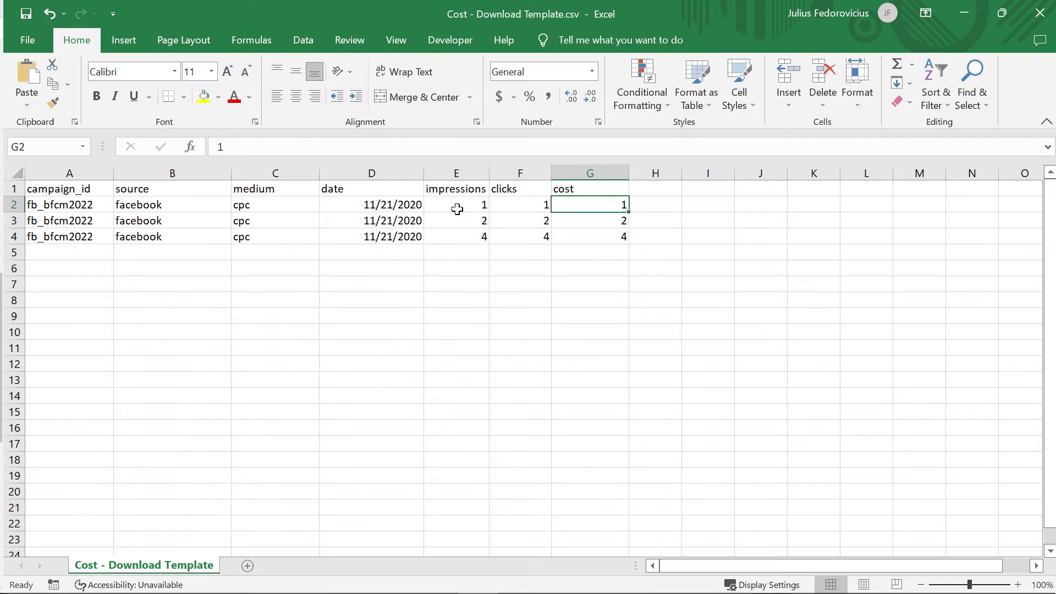
drag(455, 208, 462, 232)
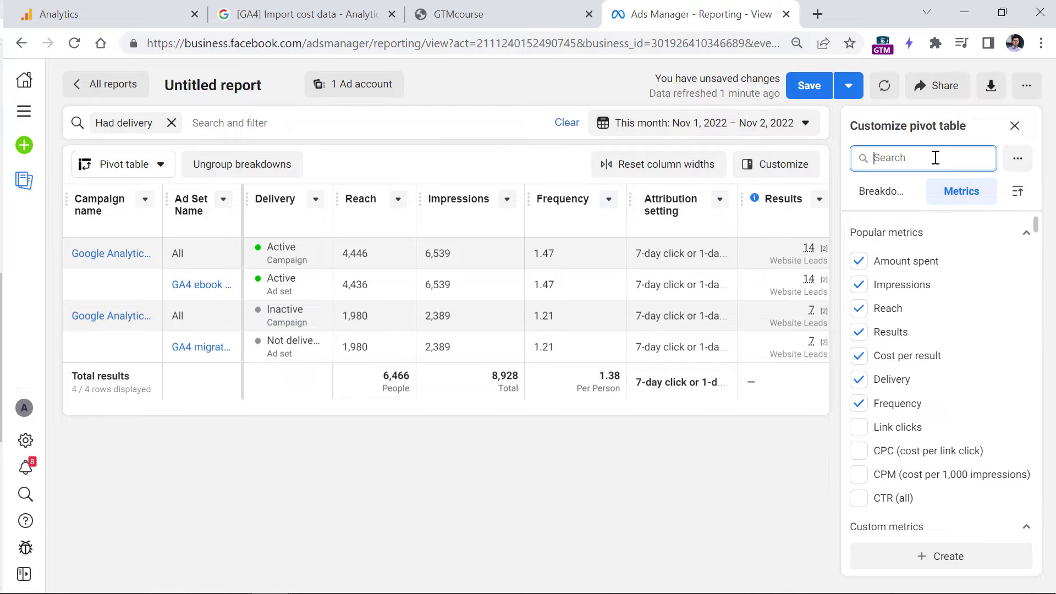
- Search the Facebook report's metrics for click and select the Clicks (all) metric
text(click)
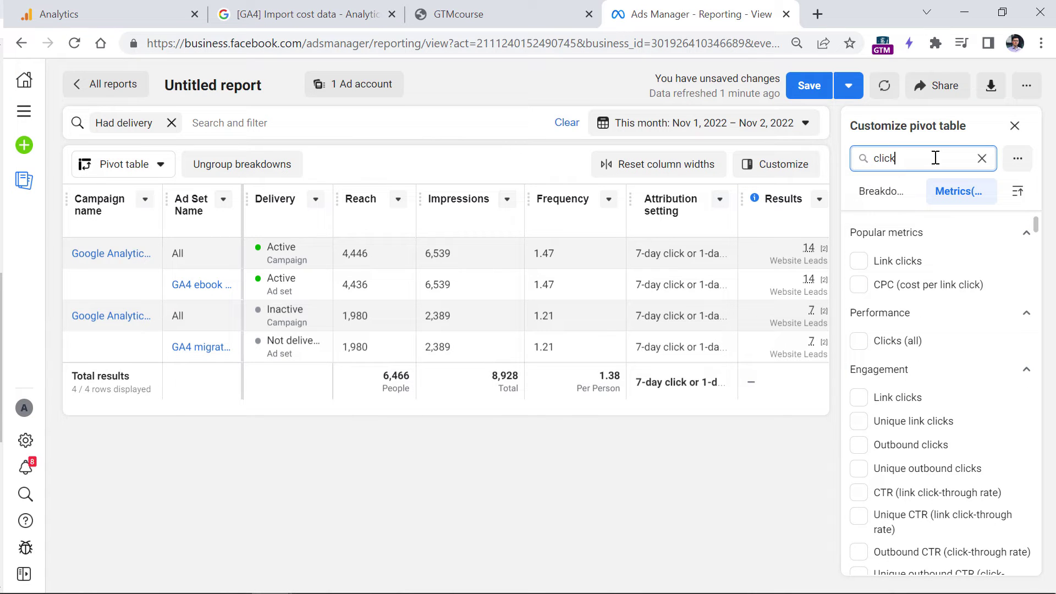
mouse_move(861, 348)
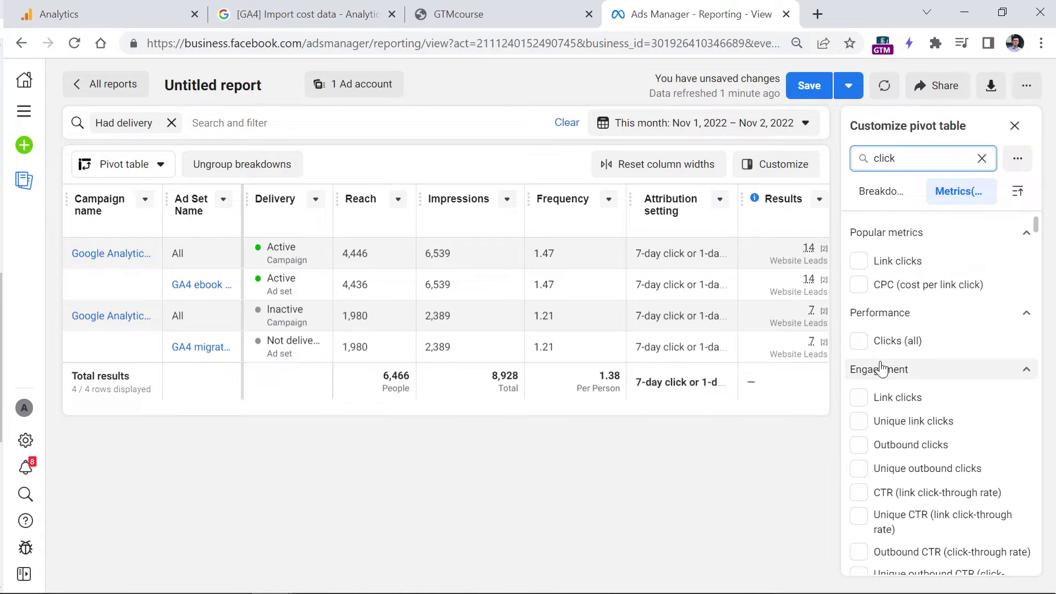
mouse_move(900, 265)
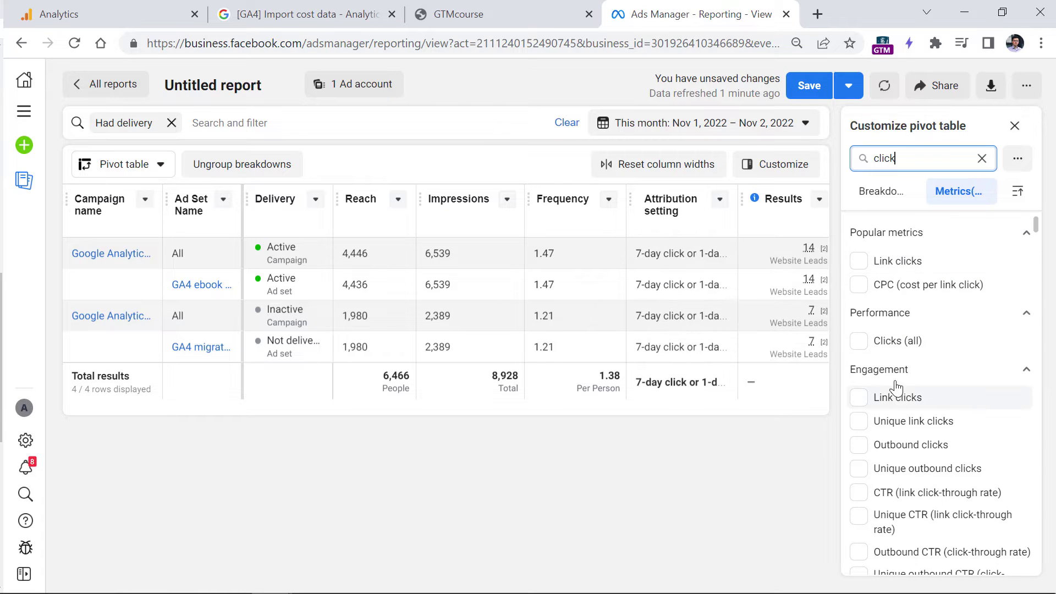
mouse_move(904, 401)
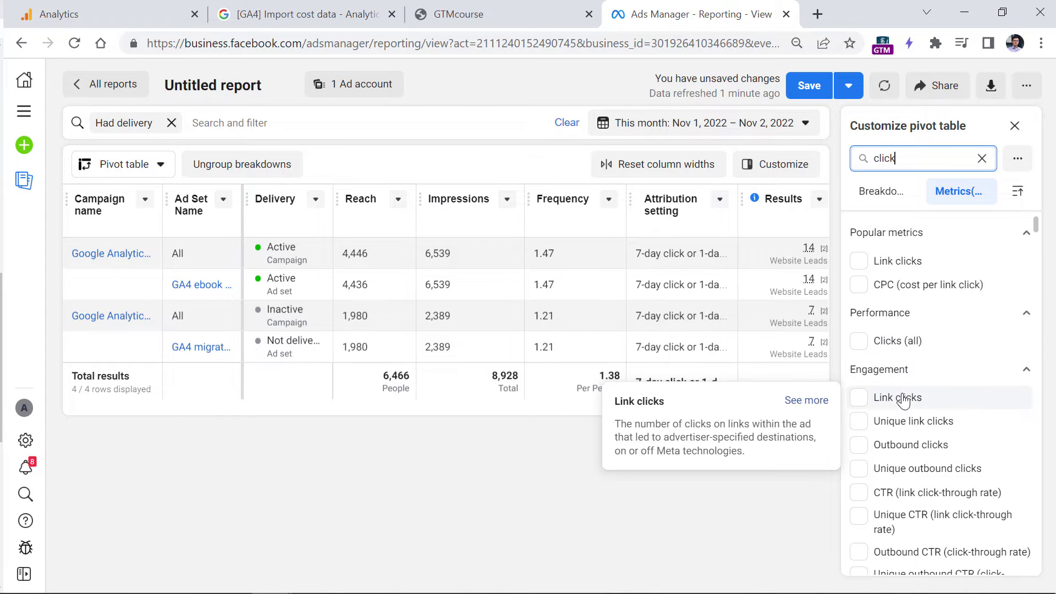
click(859, 343)
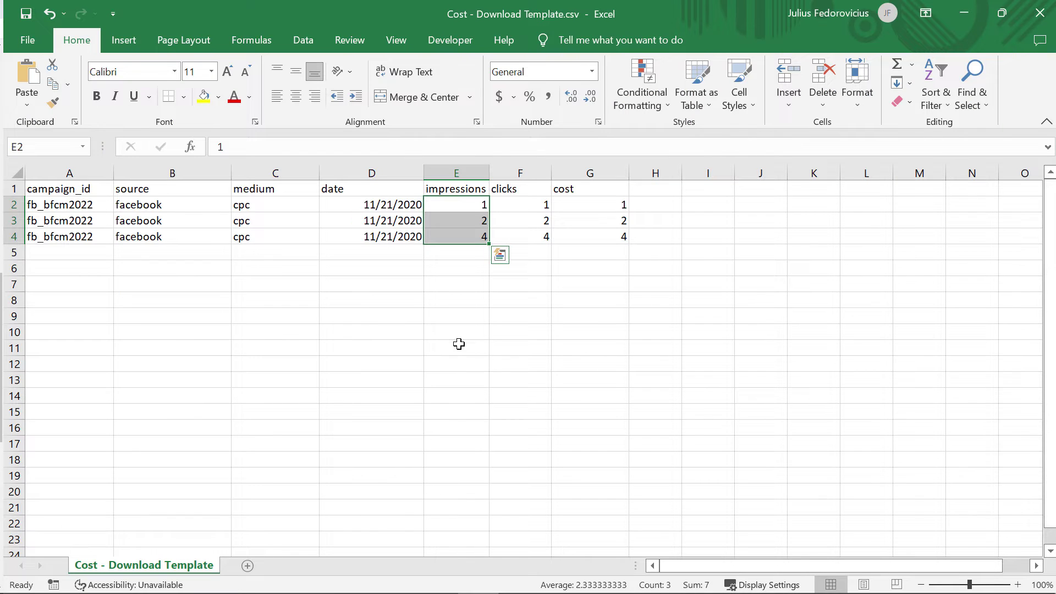
- In Excel, set the impressions in E2 to E4 to 3000, 2000 and 5000
click(459, 344)
click(461, 220)
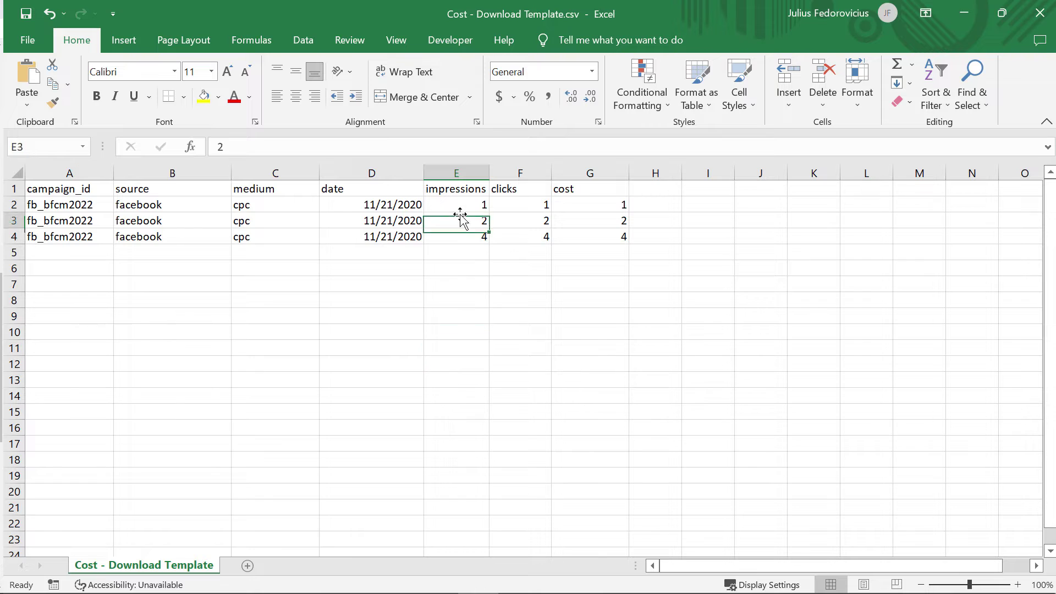
click(461, 202)
text(1000)
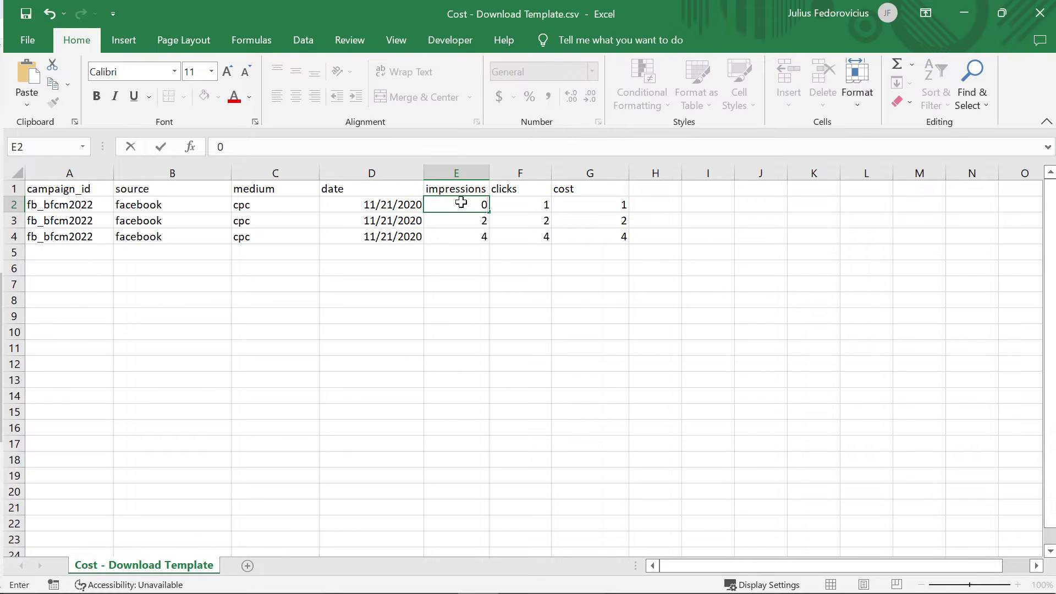
key(Return)
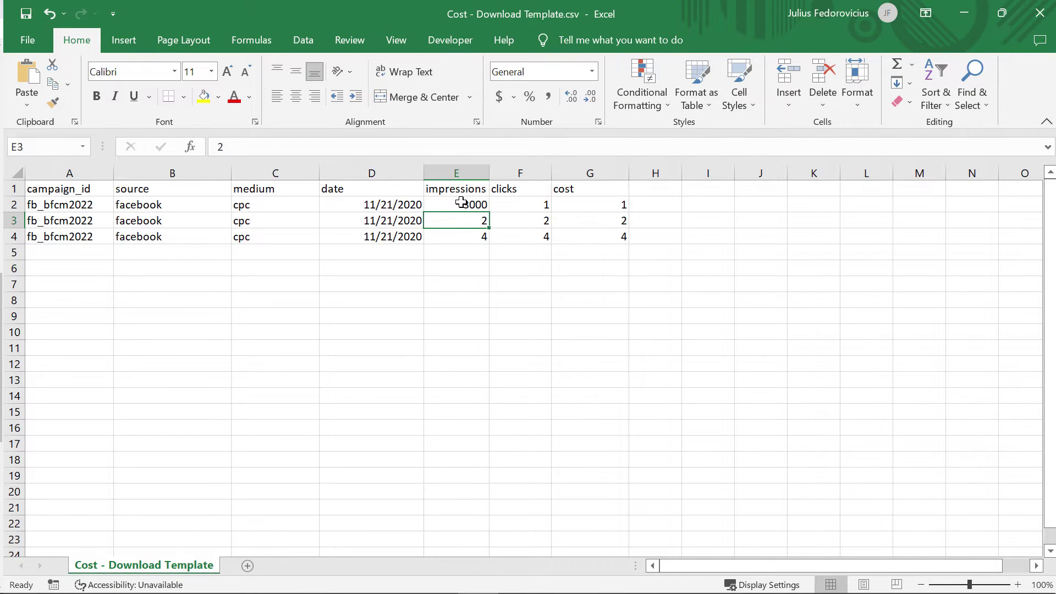
text(2000)
key(Return)
text(50000)
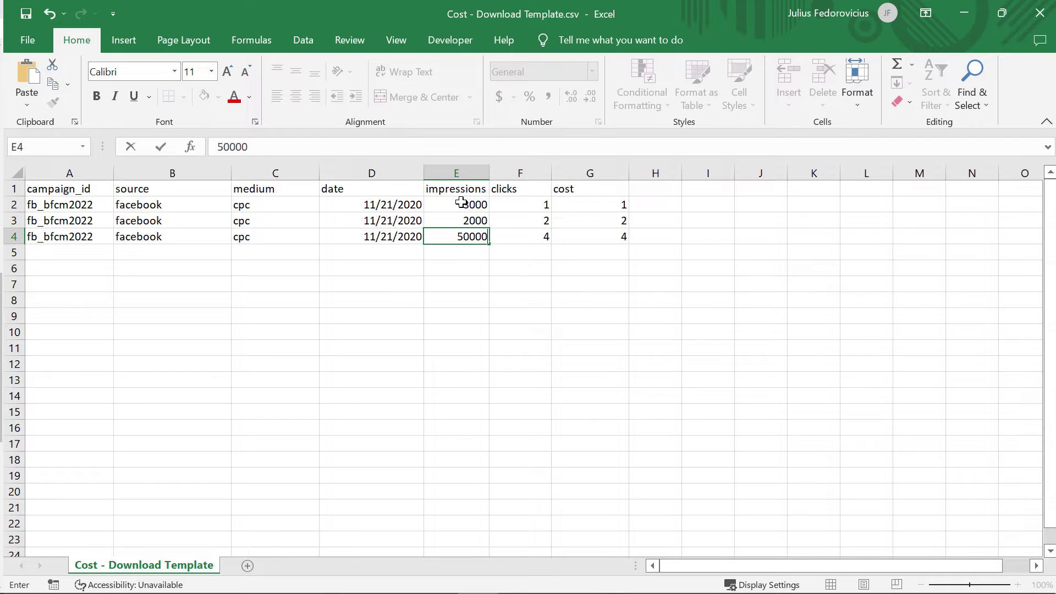
key(BackSpace)
click(519, 205)
click(608, 207)
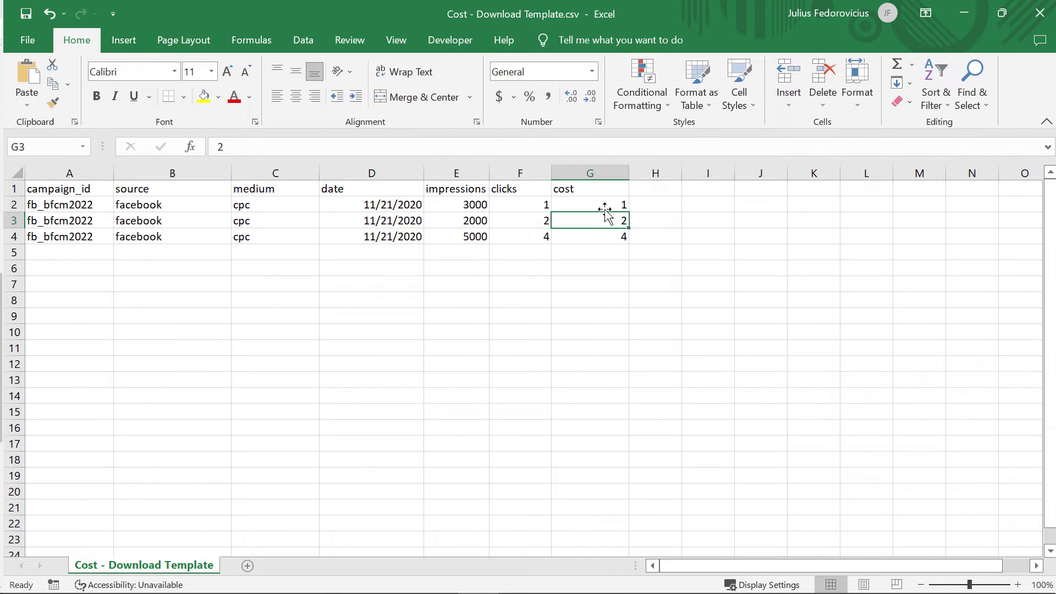
- Look through the [GA4] Import cost data help article in the browser for the schema's required value formats
key(alt+Tab)
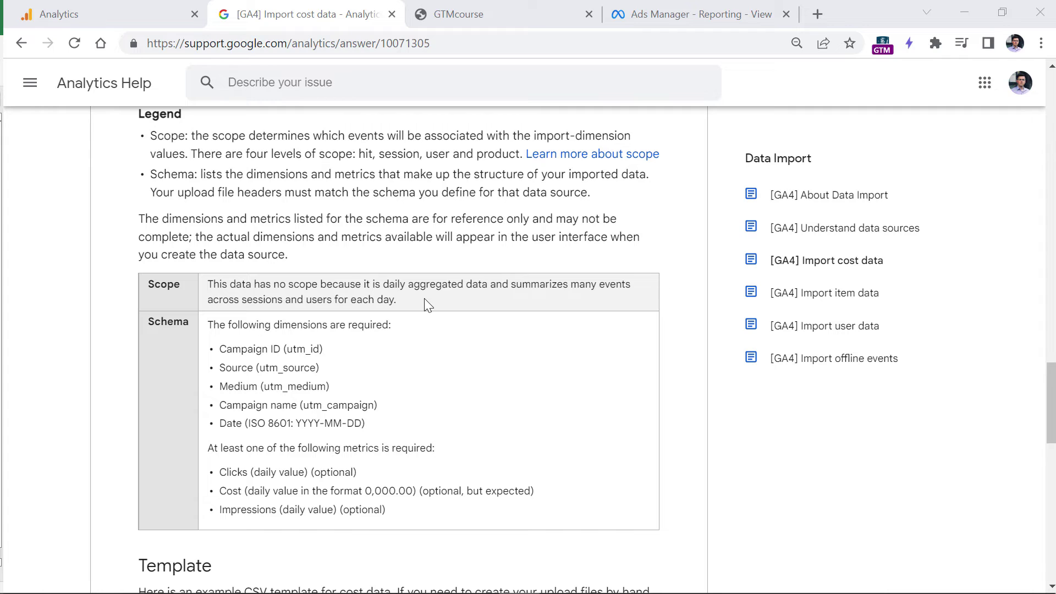
scroll(424, 298, up, 15)
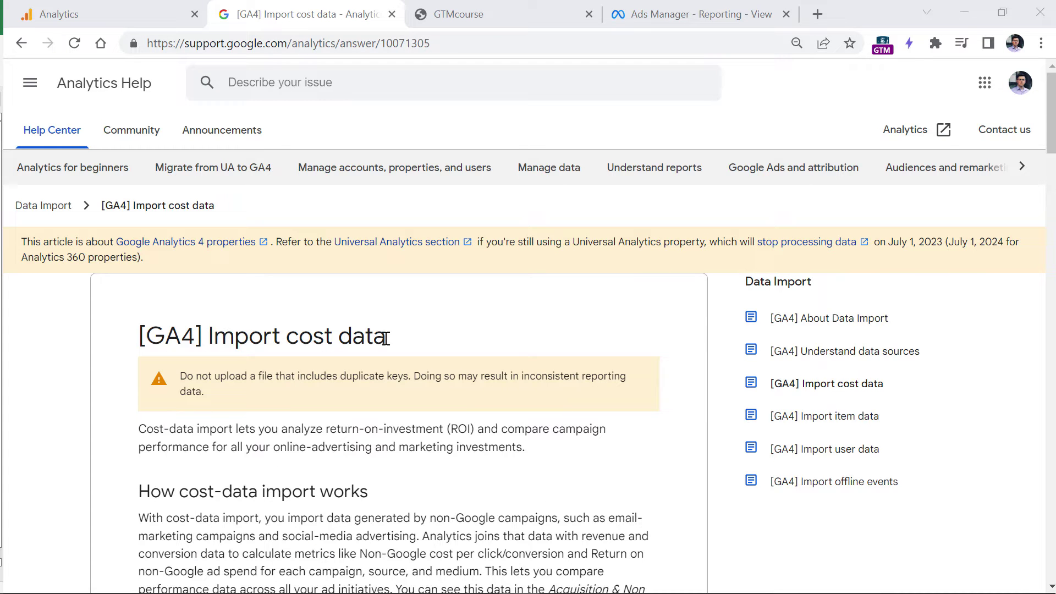
scroll(385, 337, down, 12)
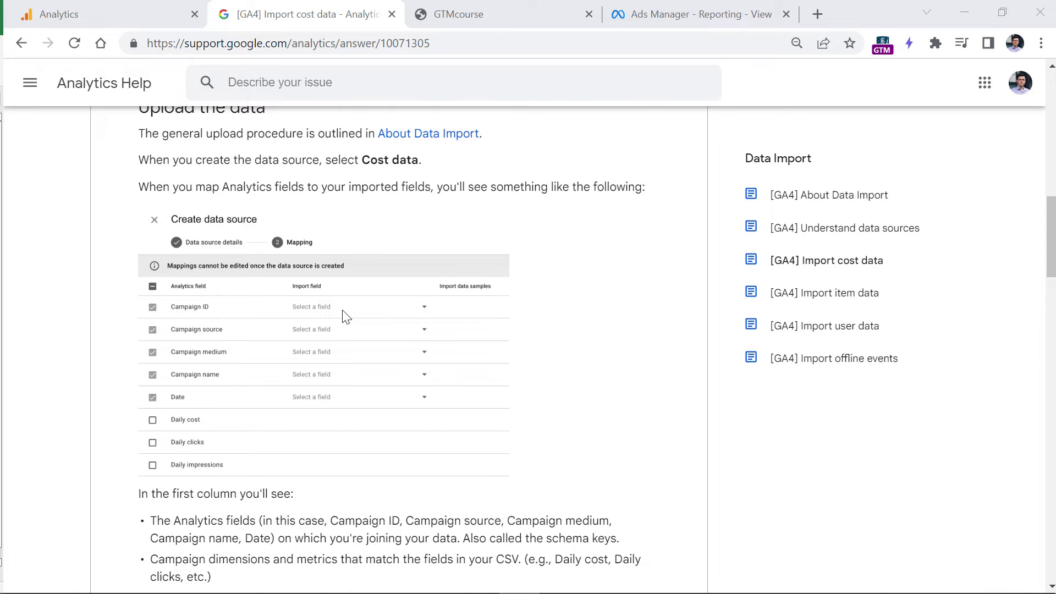
scroll(345, 317, down, 10)
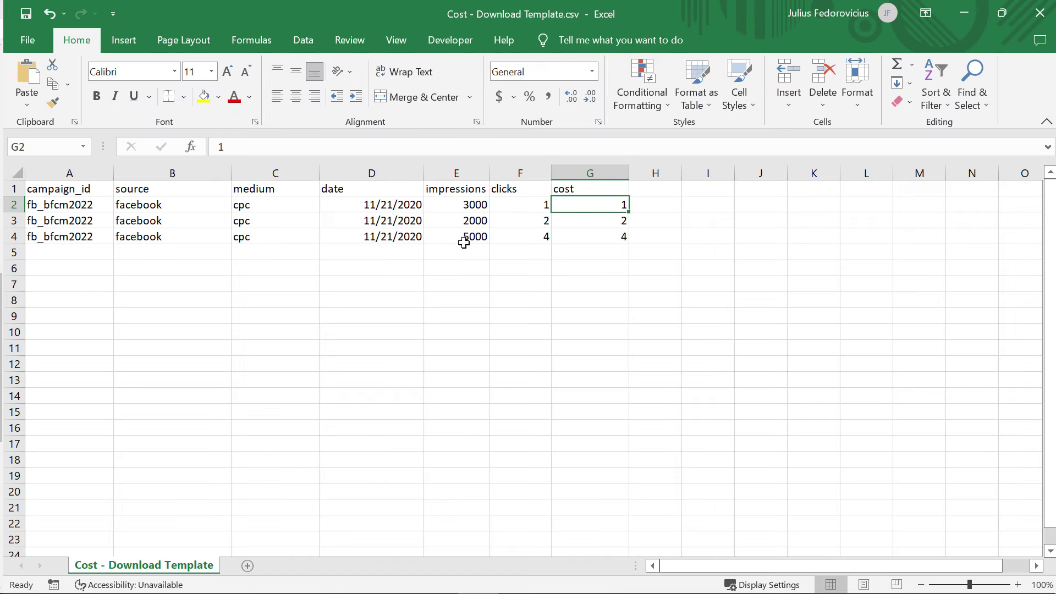
- Compare the format of date cells D2 to D4 with the schema and example CSV template in the help article
drag(378, 204, 377, 238)
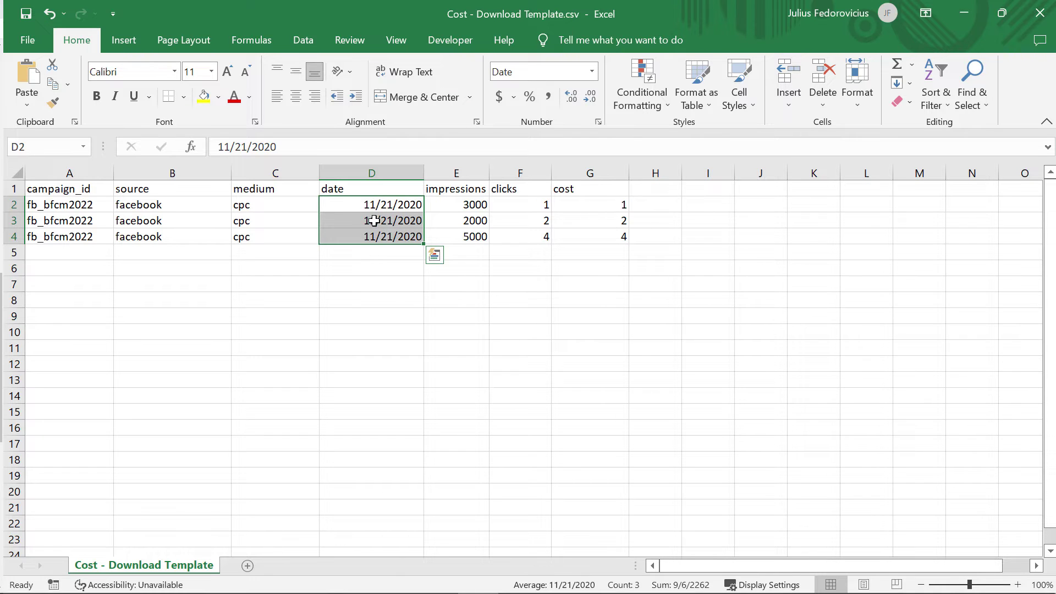
click(963, 12)
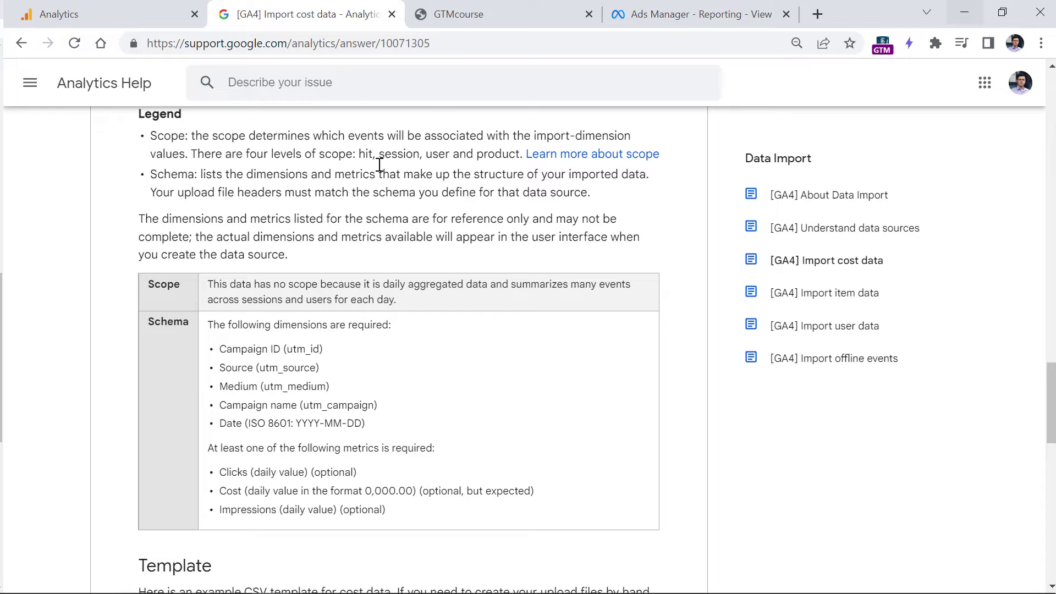
drag(298, 421, 343, 428)
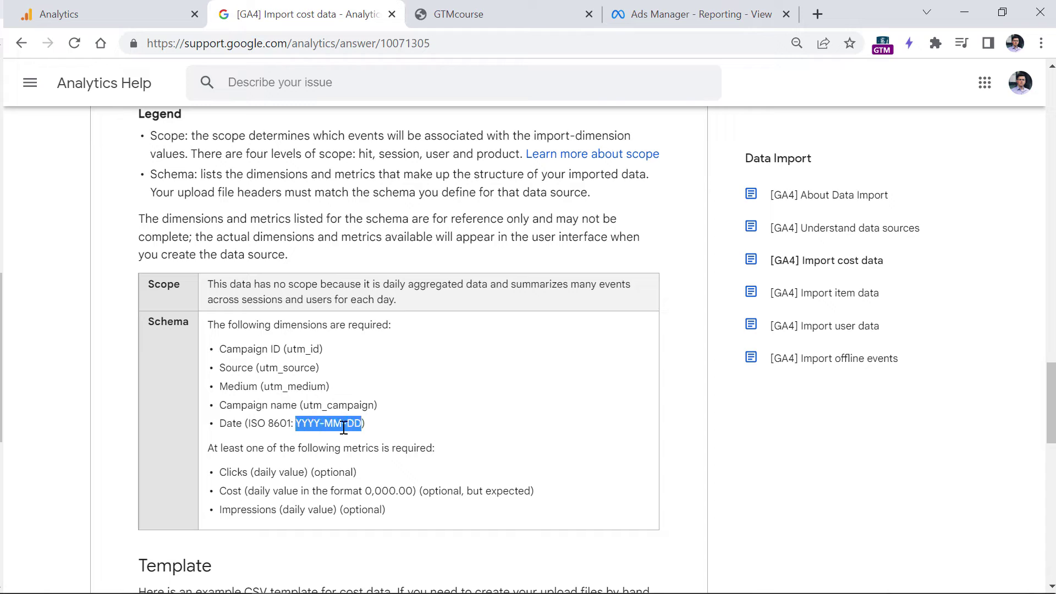
click(303, 430)
drag(217, 348, 388, 511)
scroll(404, 418, down, 5)
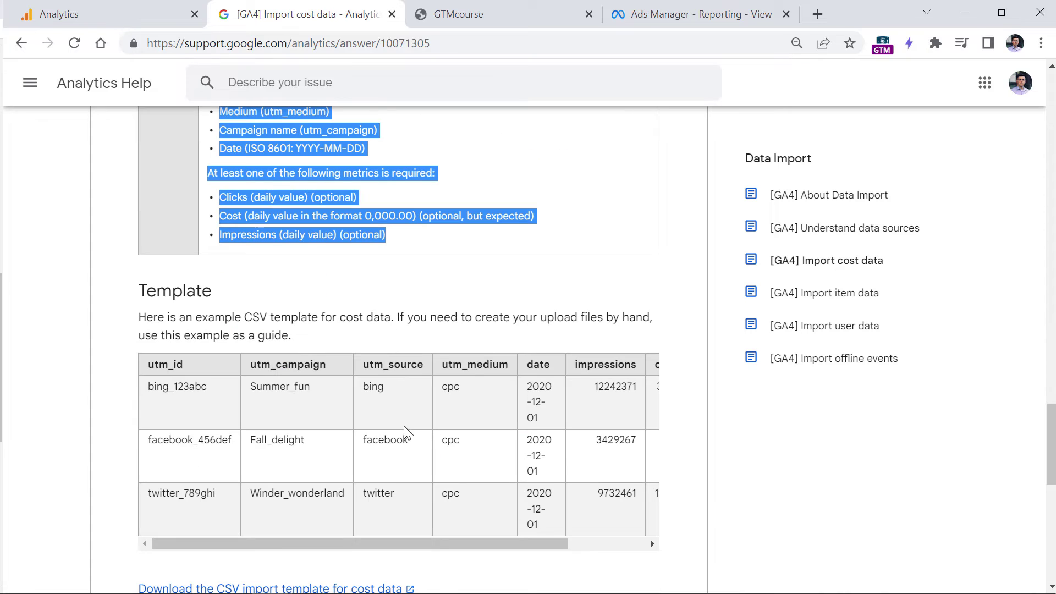
drag(424, 543, 564, 528)
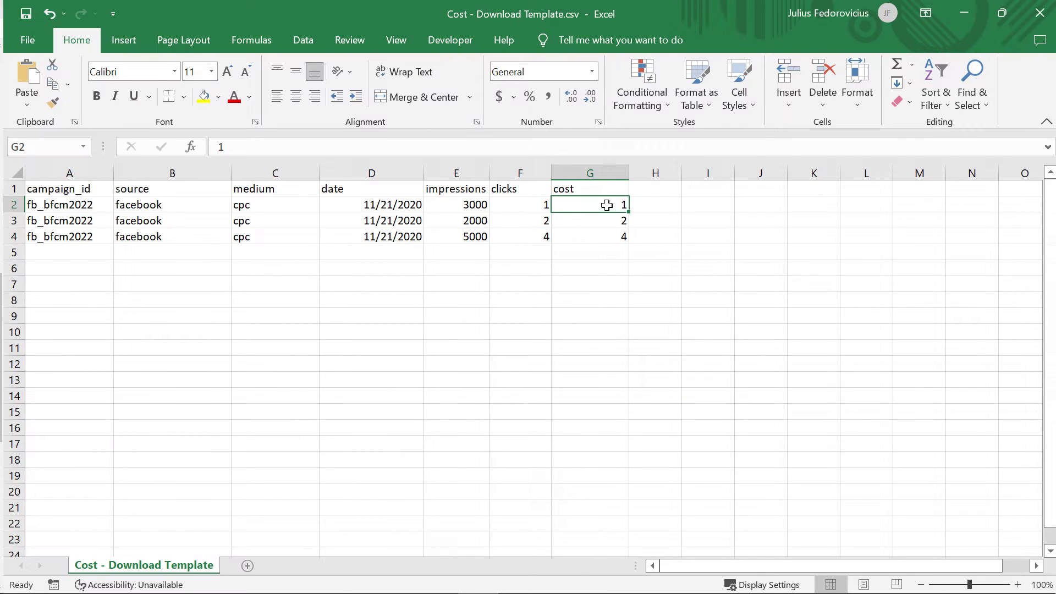
- In Excel, set the cost values in G2 to G4 to 15.43, 12.32 and 34.99
text(11.43)
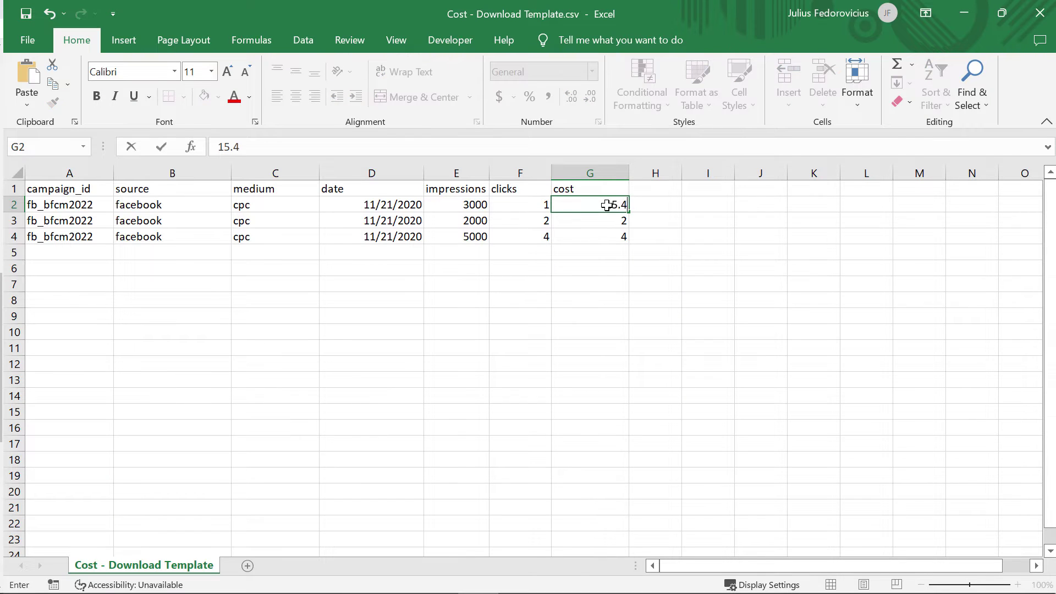
key(Return)
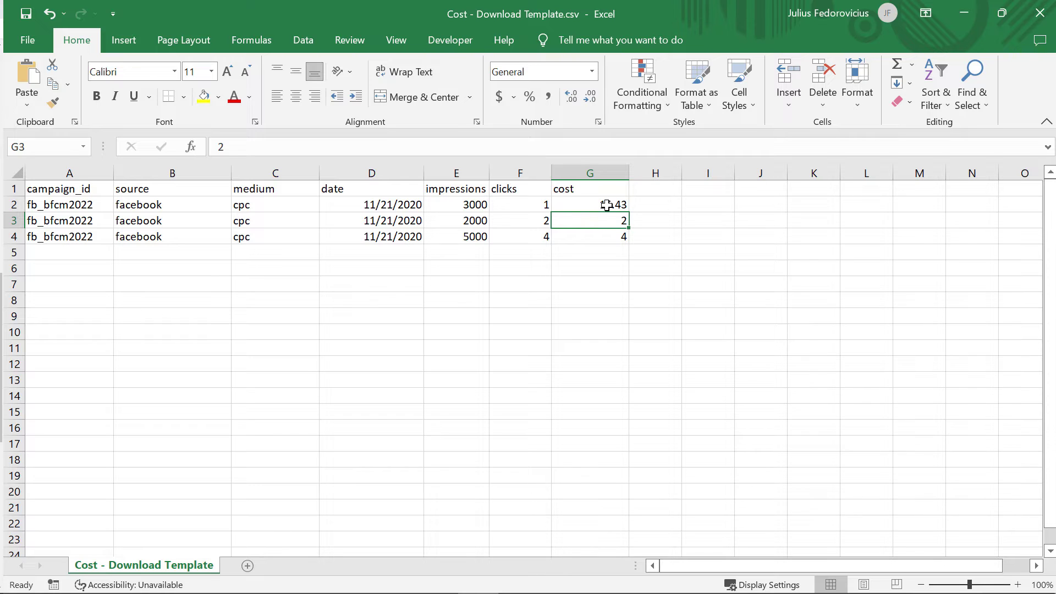
key(ctrl+z)
- Change the date in D2 to 10/21/2022 and the date in D3 to 10/22/2022
click(383, 201)
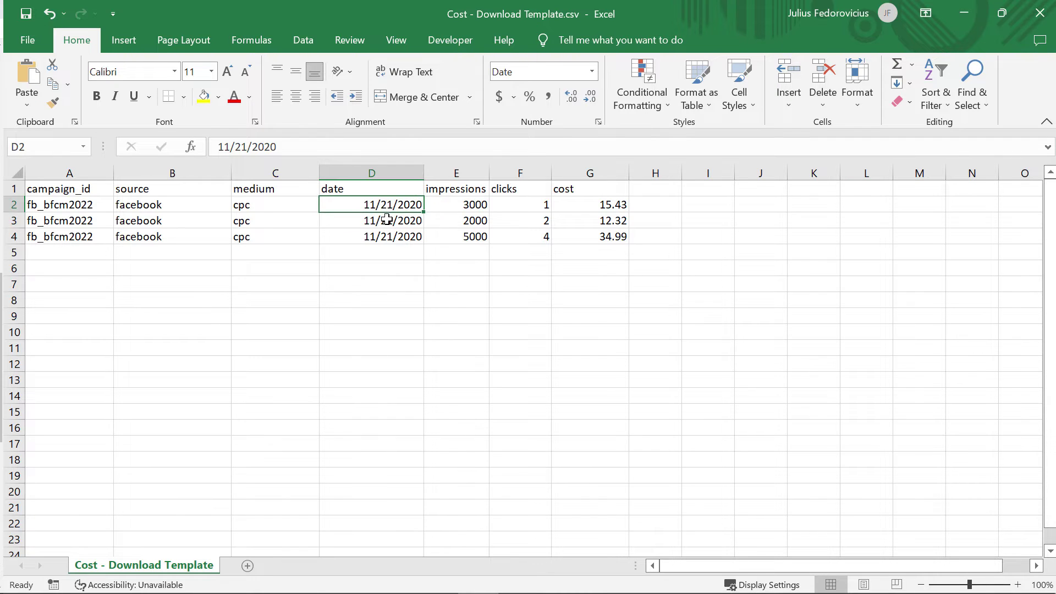
click(387, 220)
click(388, 203)
double_click(420, 207)
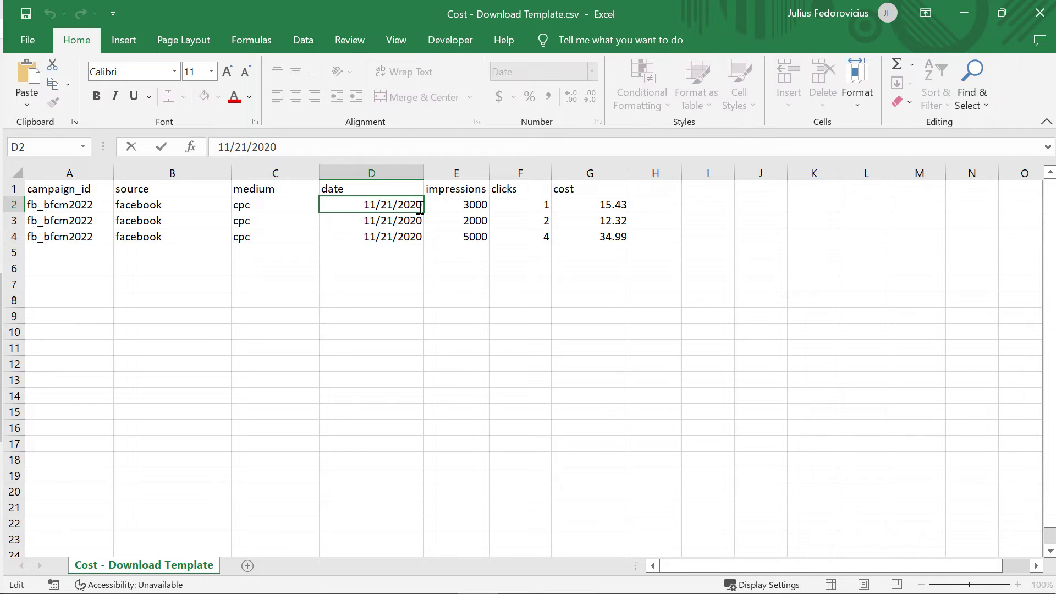
key(BackSpace)
text(2)
click(385, 220)
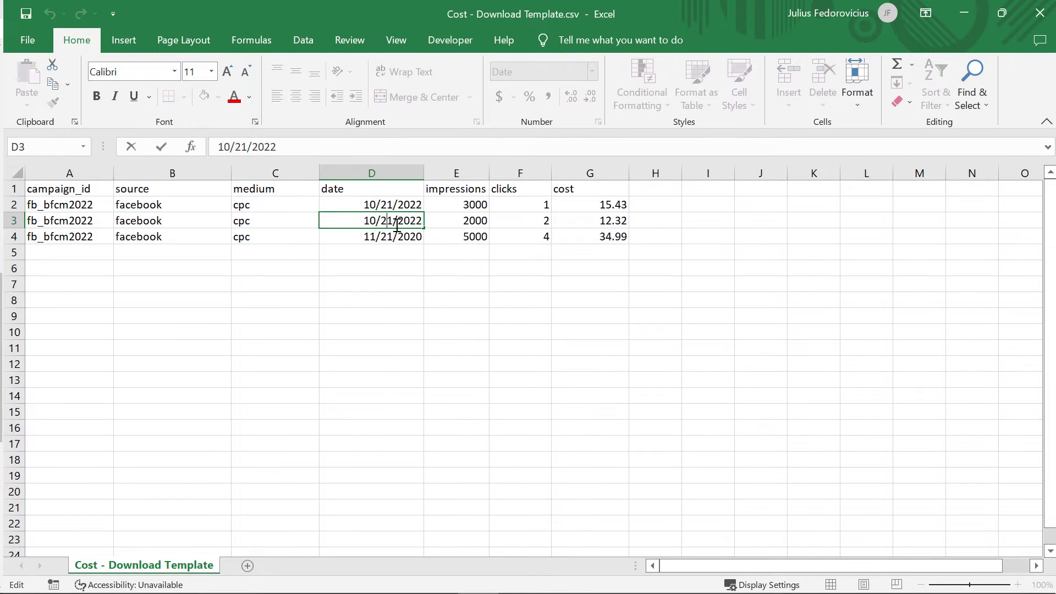
key(Return)
- Copy the date from D3 into D4 and change it to 10/23/2022
click(394, 222)
key(ctrl+c)
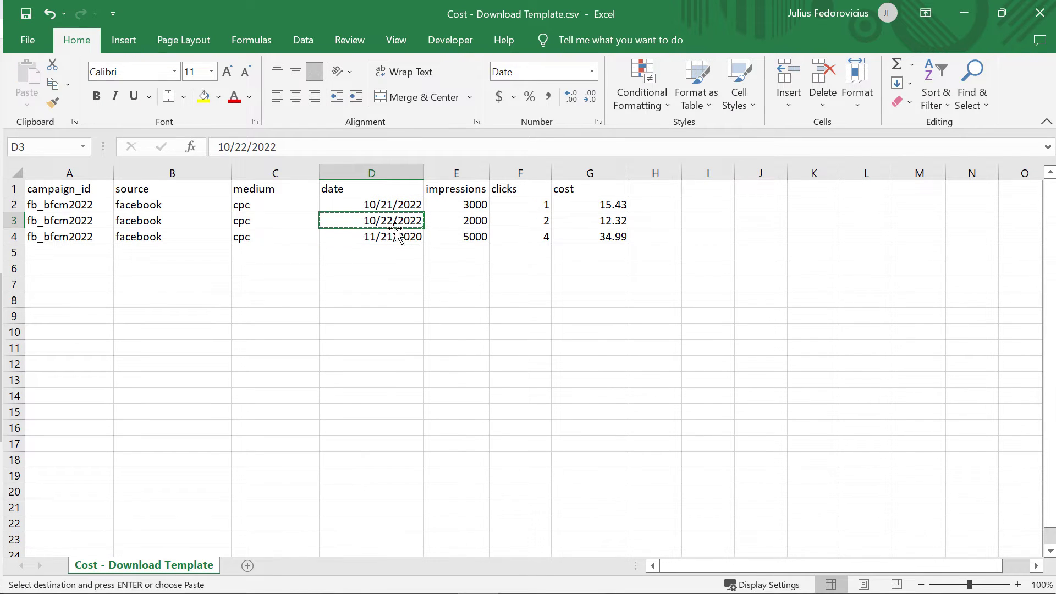
click(389, 236)
key(Return)
double_click(390, 237)
key(BackSpace)
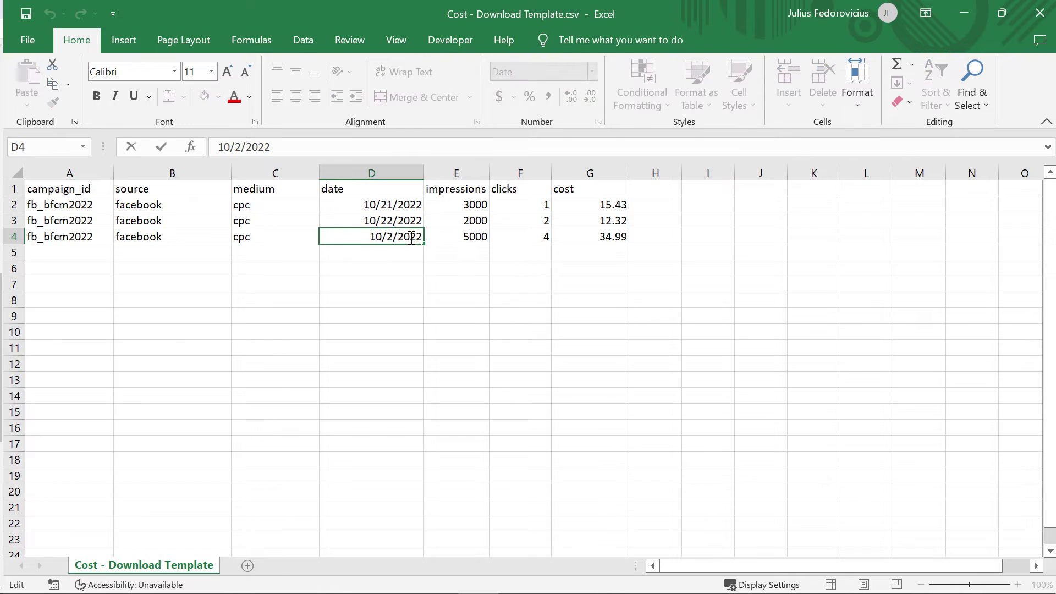
text(3)
key(Return)
- Format the date cells D2 to D4 with the 2012-03-14 date type
drag(385, 205, 385, 239)
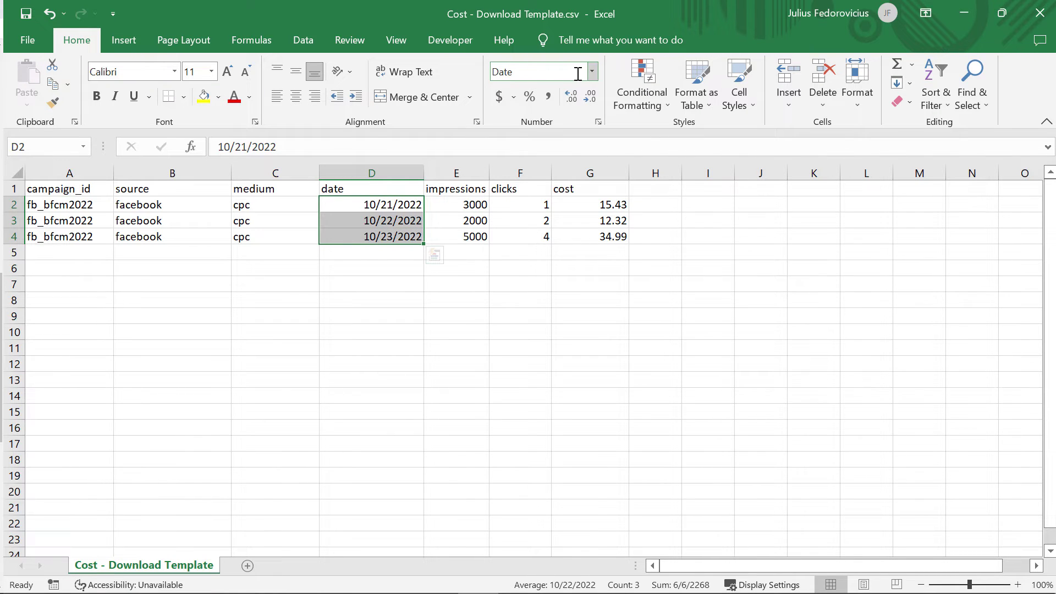
click(598, 122)
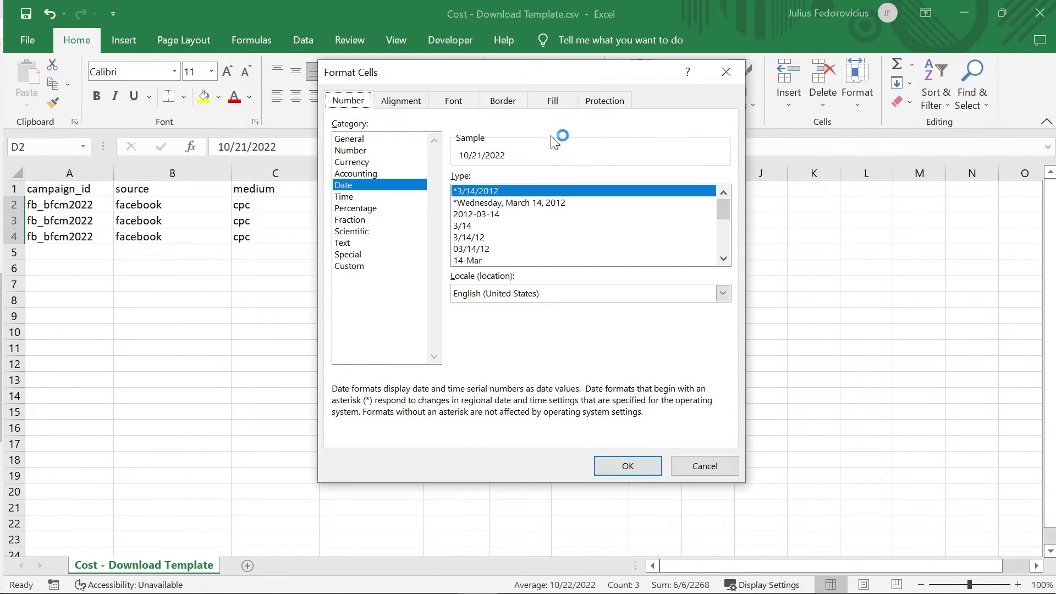
click(489, 216)
click(627, 466)
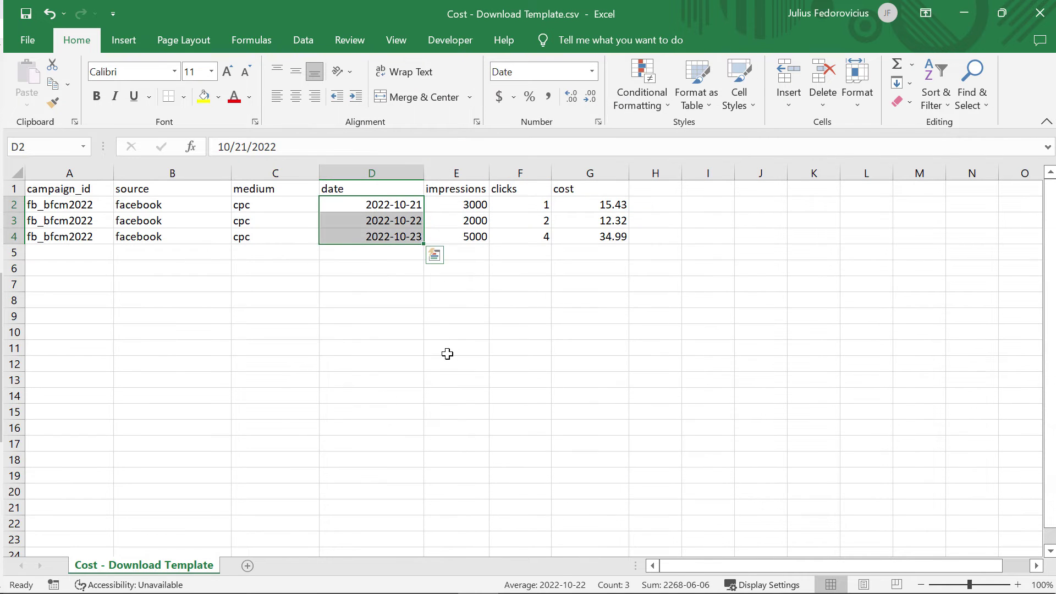
click(393, 269)
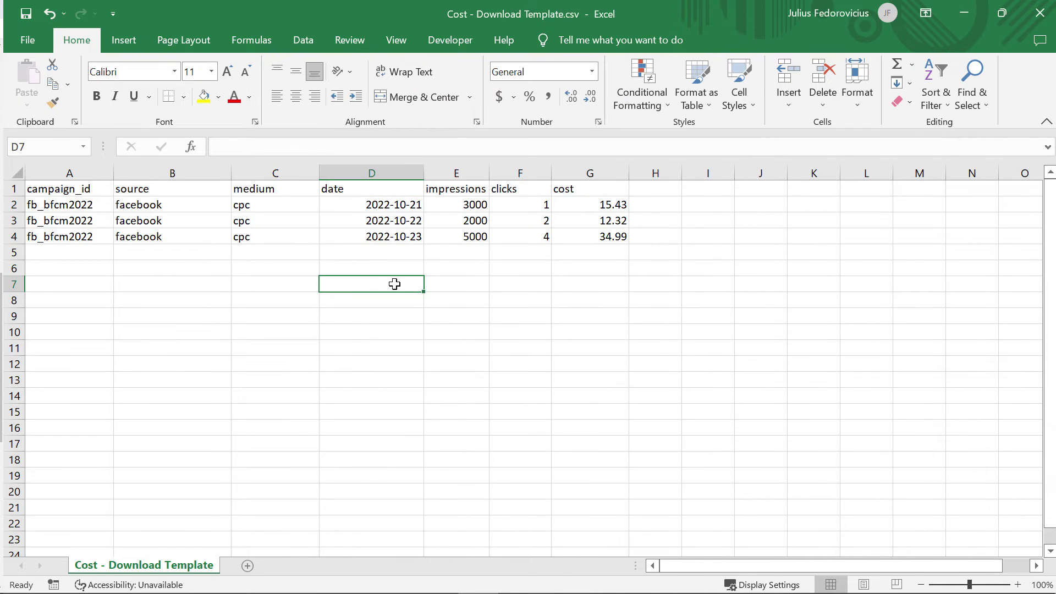
click(671, 300)
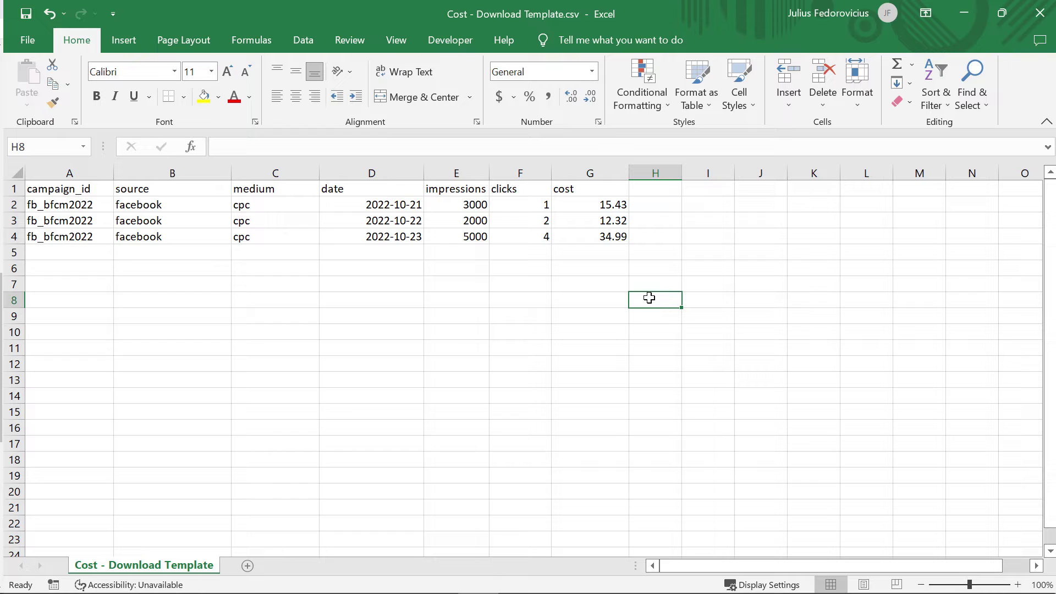
- In Google Analytics, upload Cost - Download Template.csv for the Facebook ads data source and continue to the field mapping
click(963, 14)
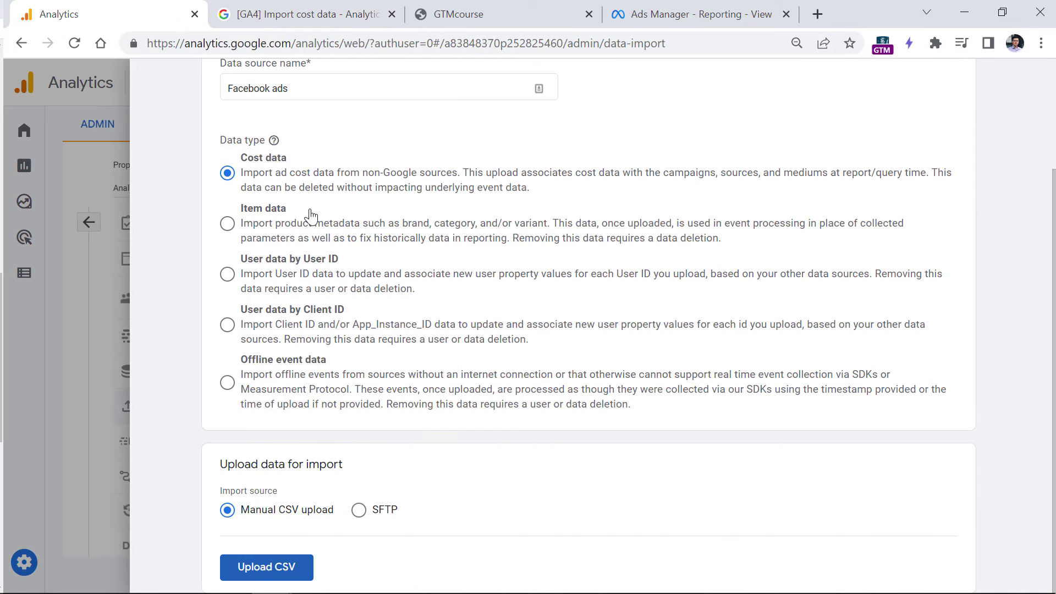
scroll(313, 220, up, 3)
scroll(321, 224, down, 3)
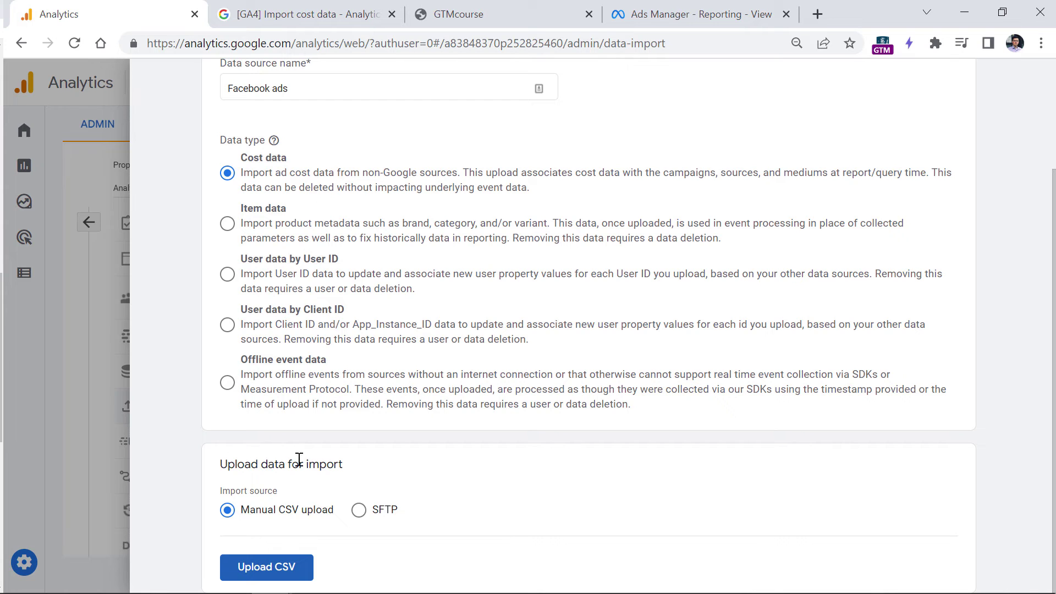
click(268, 573)
click(518, 123)
click(936, 568)
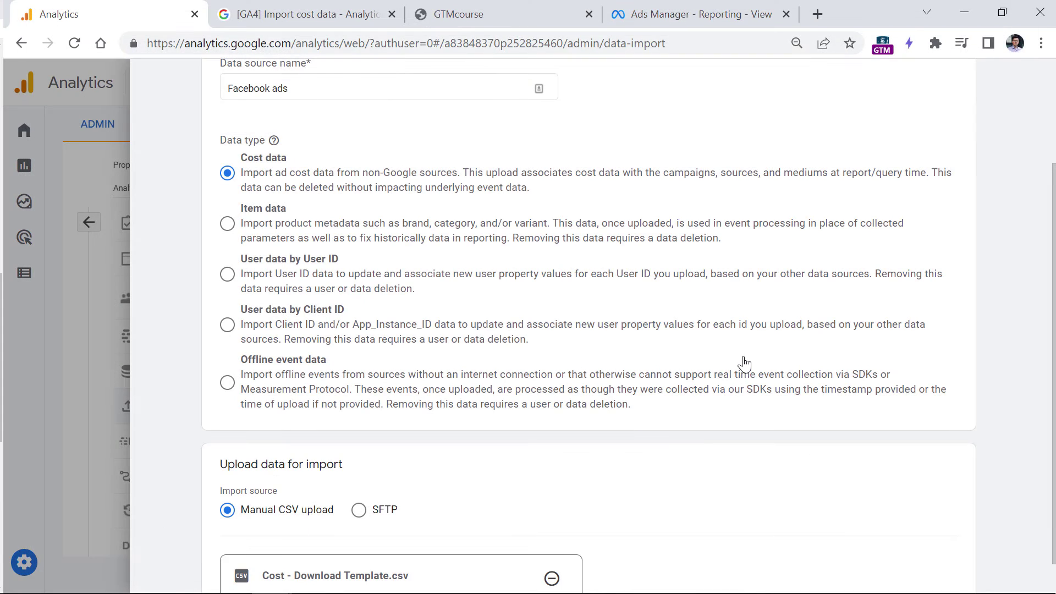
scroll(775, 144, up, 3)
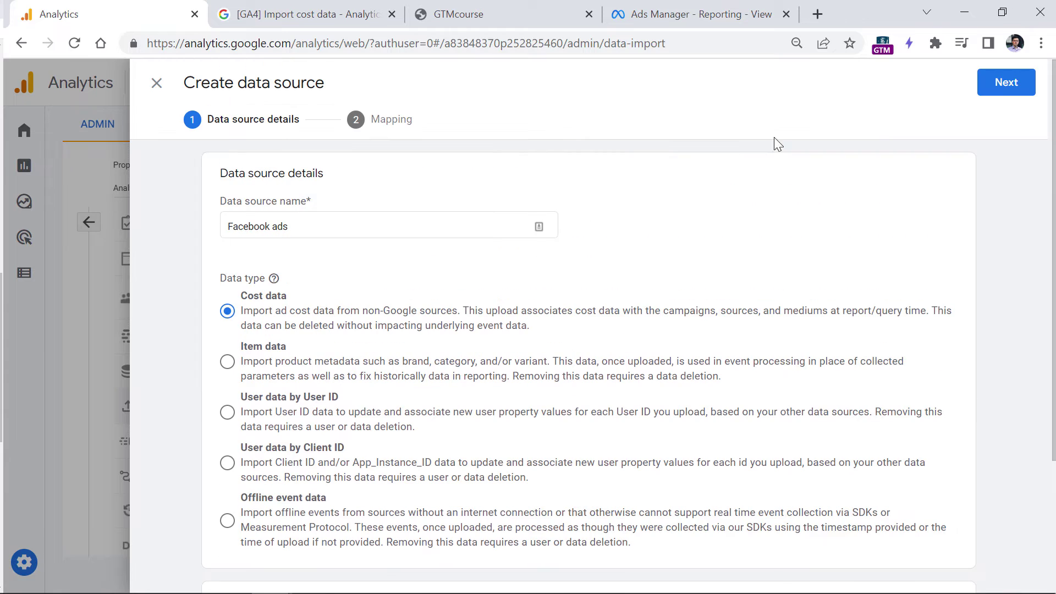
click(1006, 91)
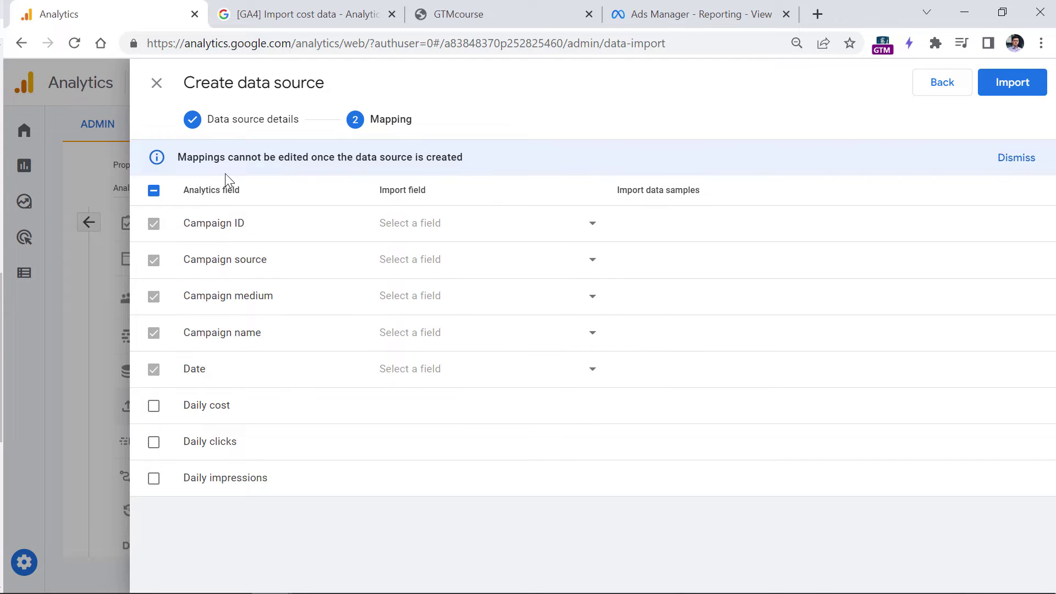
- Map Campaign ID, Campaign source and Campaign medium to campaign_id, source and medium, and check the import fields offered for Campaign name
click(592, 228)
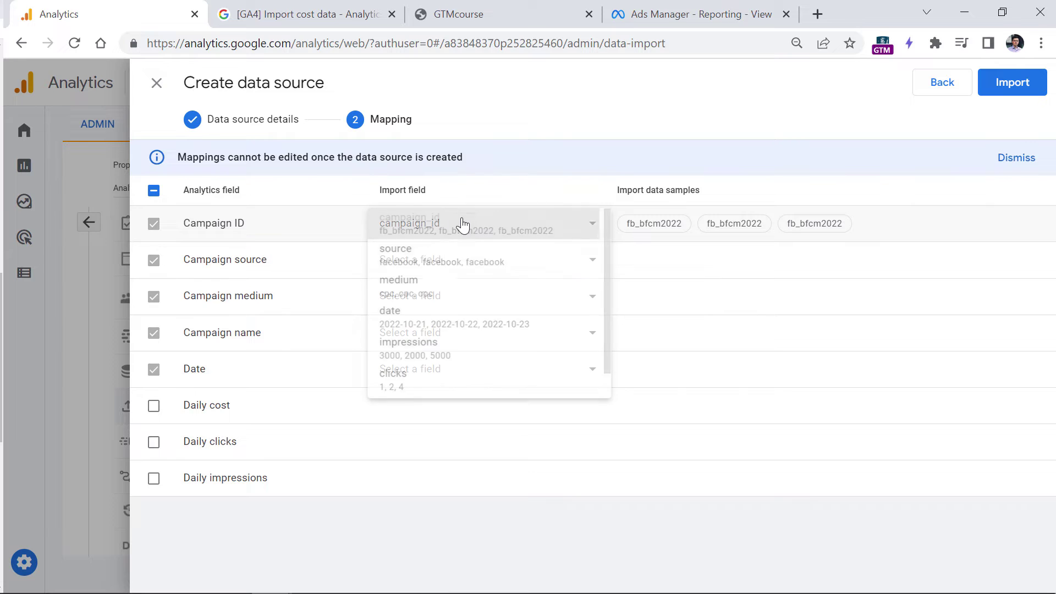
click(460, 222)
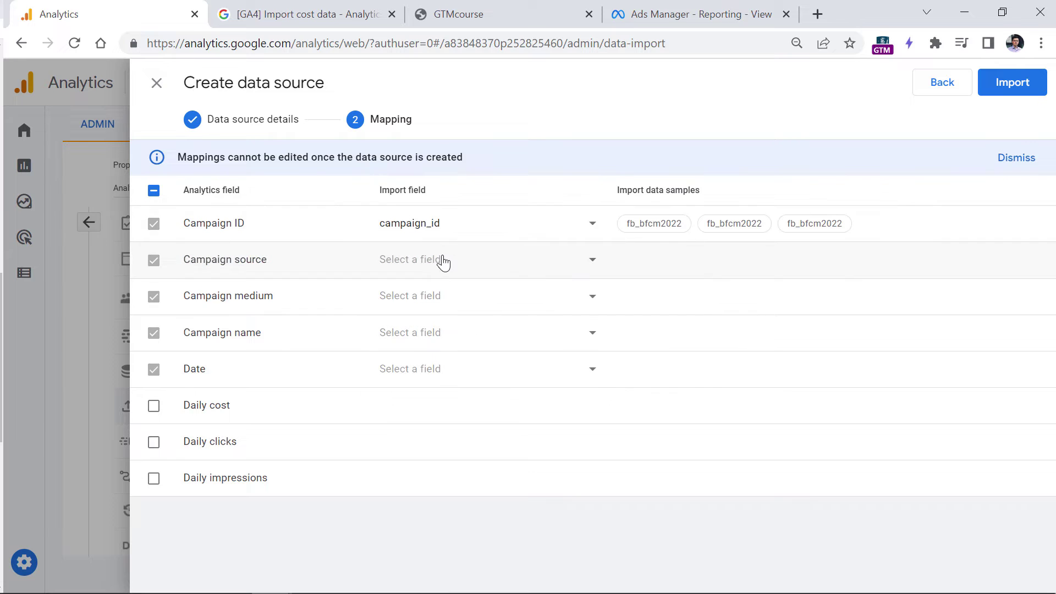
click(444, 263)
click(440, 290)
click(438, 296)
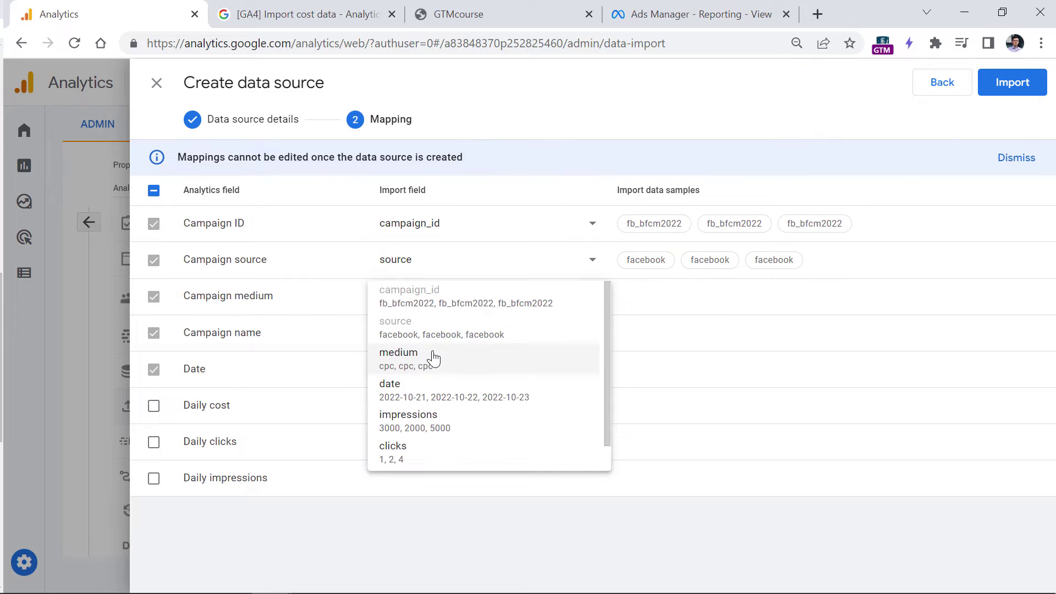
click(435, 356)
click(427, 333)
scroll(455, 418, down, 1)
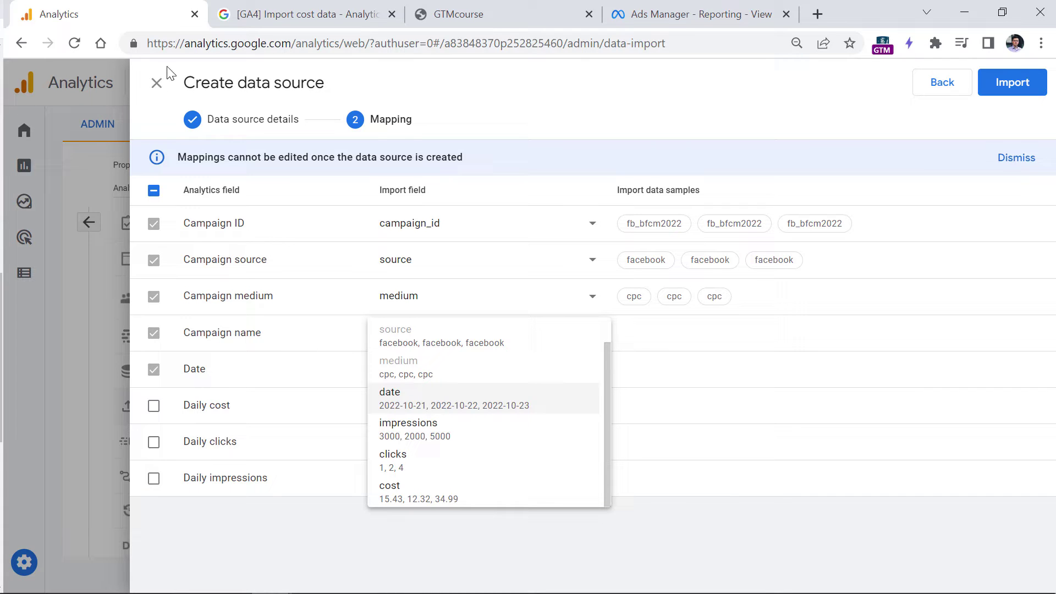
click(156, 84)
click(156, 83)
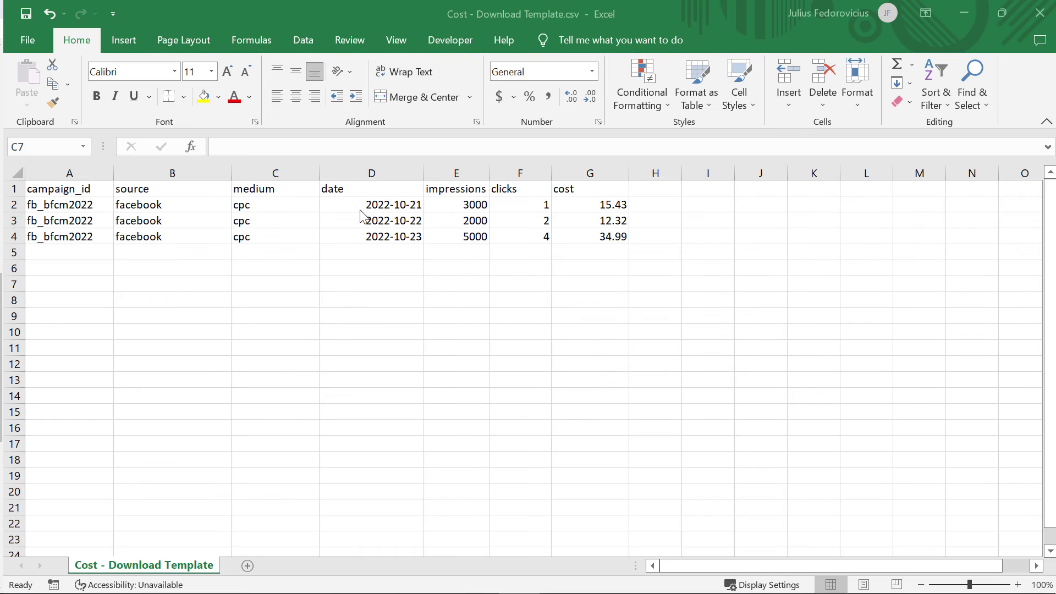
- In the Excel cost file, insert an empty column before the date column
click(346, 173)
right_click(354, 173)
click(388, 320)
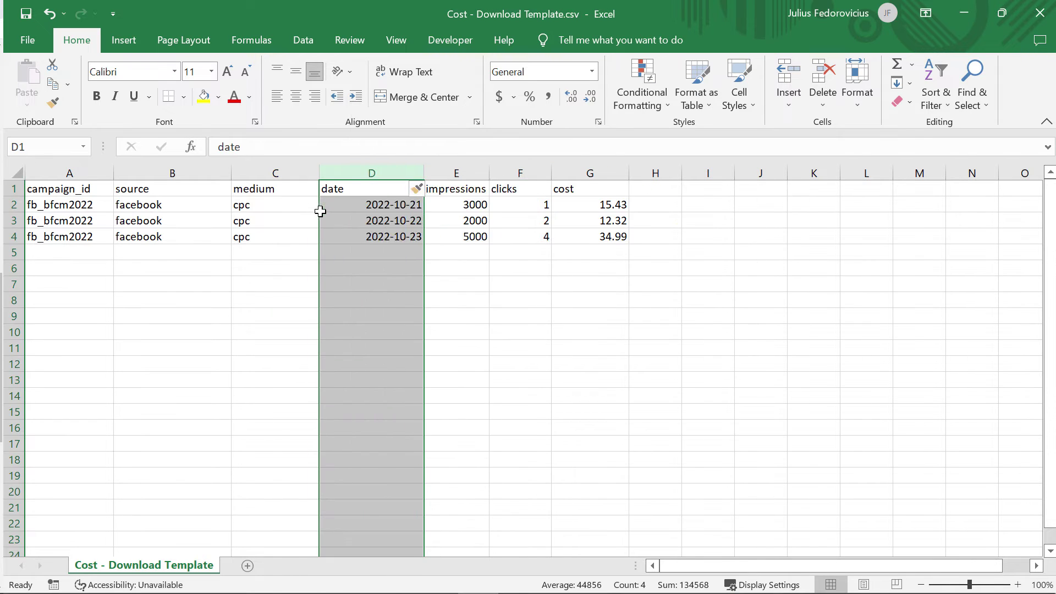
- Enter name as the header of the new column in D1
click(336, 186)
click(336, 186)
text(campa)
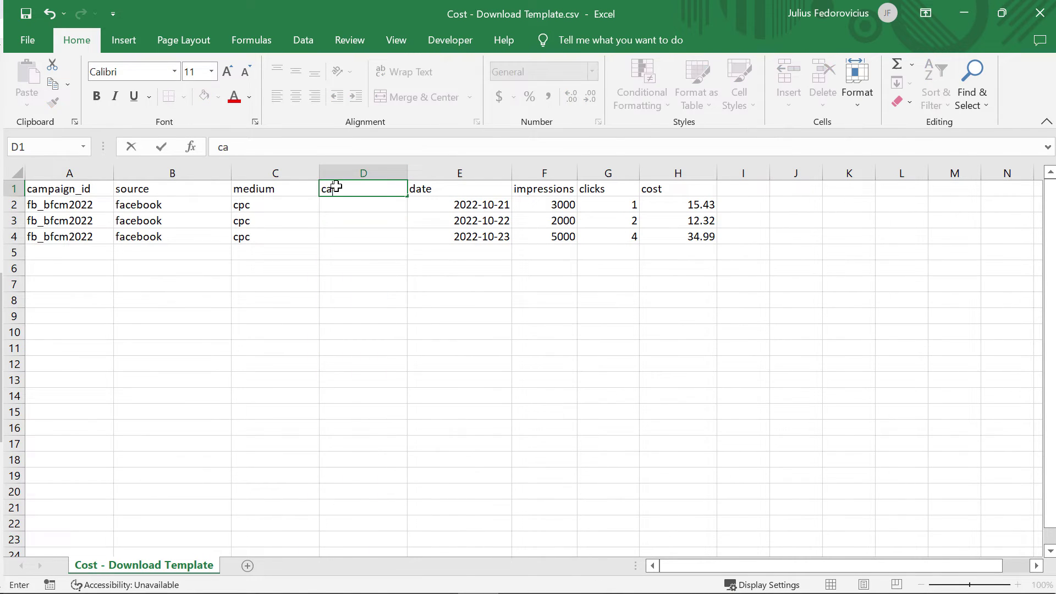
text(i)
key(BackSpace)
key(BackSpace)
key(BackSpace)
key(BackSpace)
key(BackSpace)
key(BackSpace)
text(name)
key(Return)
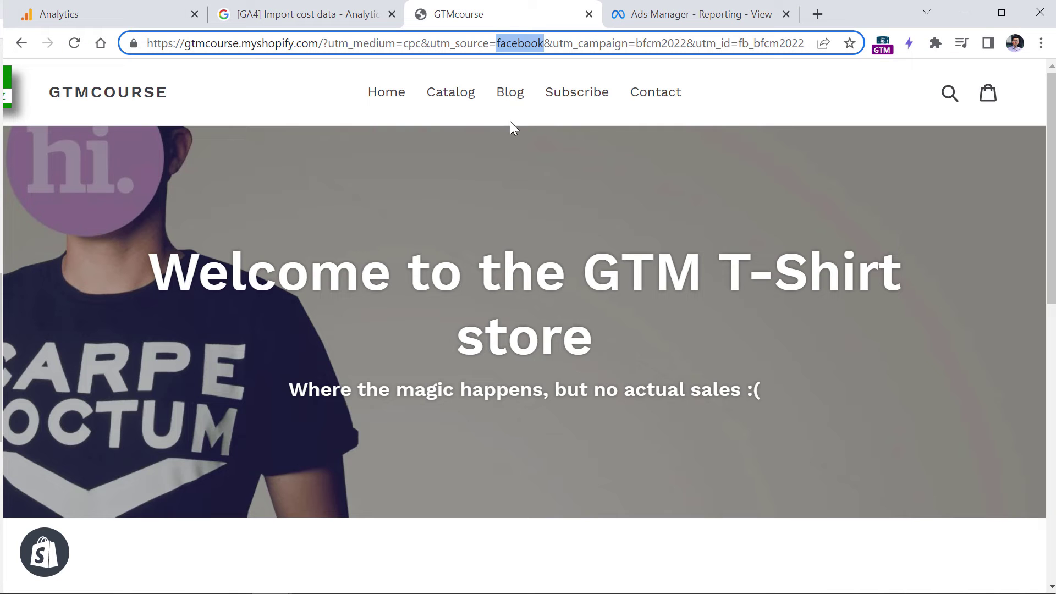
- In the browser, copy the utm_campaign value bfcm2022 from the GTMcourse page's URL
click(565, 43)
drag(553, 43, 686, 45)
click(636, 44)
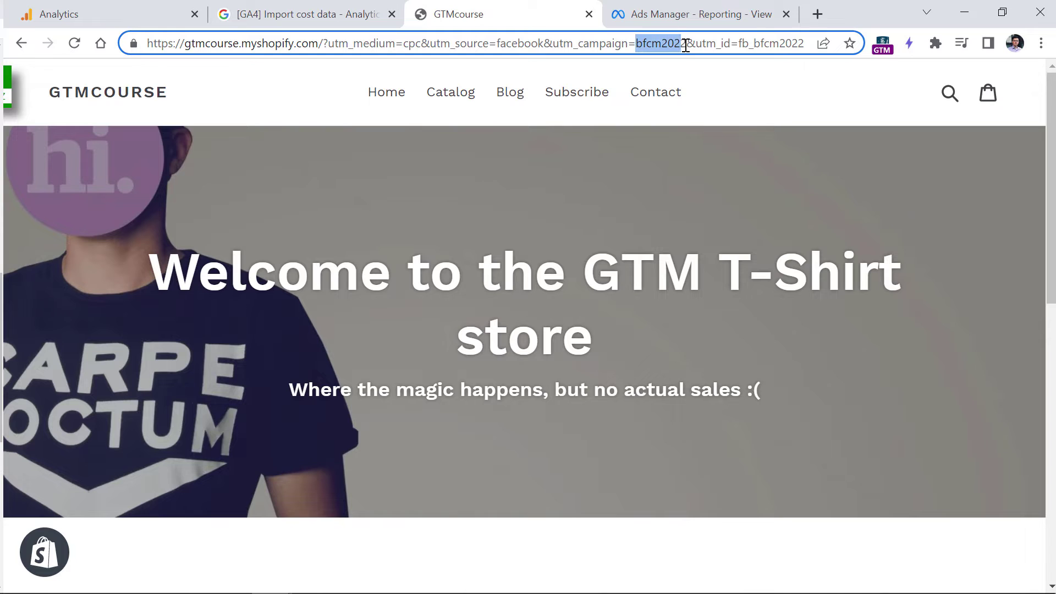
right_click(680, 44)
click(717, 134)
- In Excel, paste bfcm2022 into D2 and copy it to D3 and D4
key(alt+Tab)
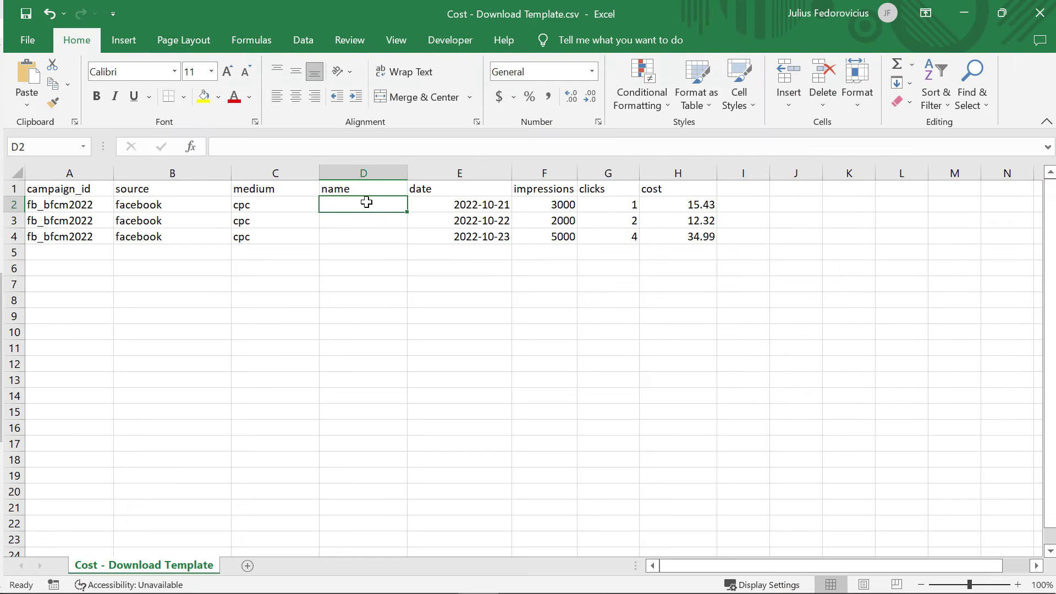
double_click(365, 205)
key(ctrl+v)
drag(406, 213, 377, 240)
click(385, 257)
click(382, 208)
key(ctrl+c)
key(ctrl+v)
click(377, 267)
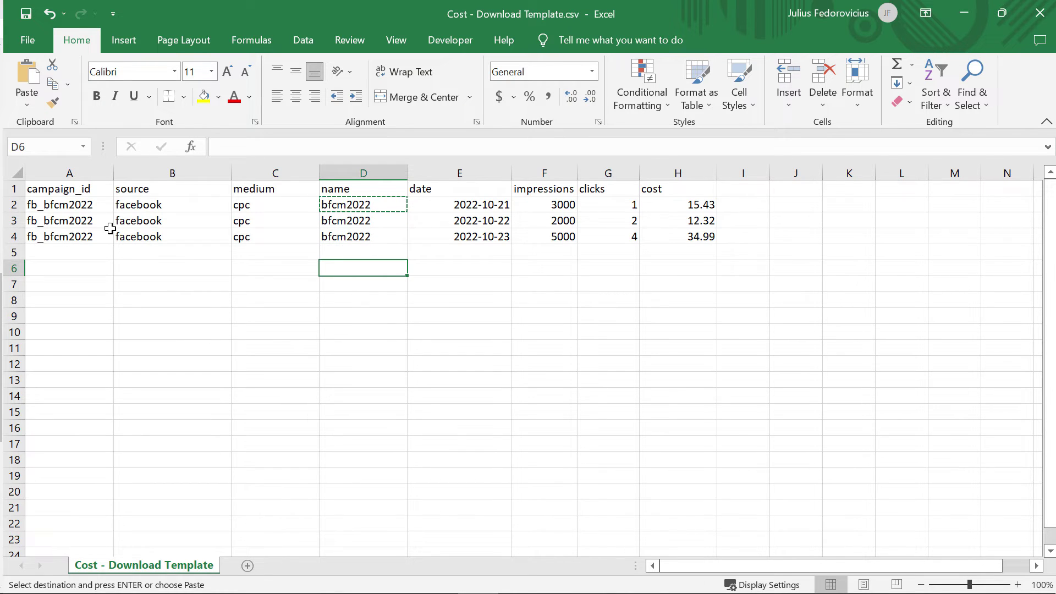
click(160, 221)
key(Escape)
- In Google Analytics, close the current data source draft and start creating a new data source
click(964, 14)
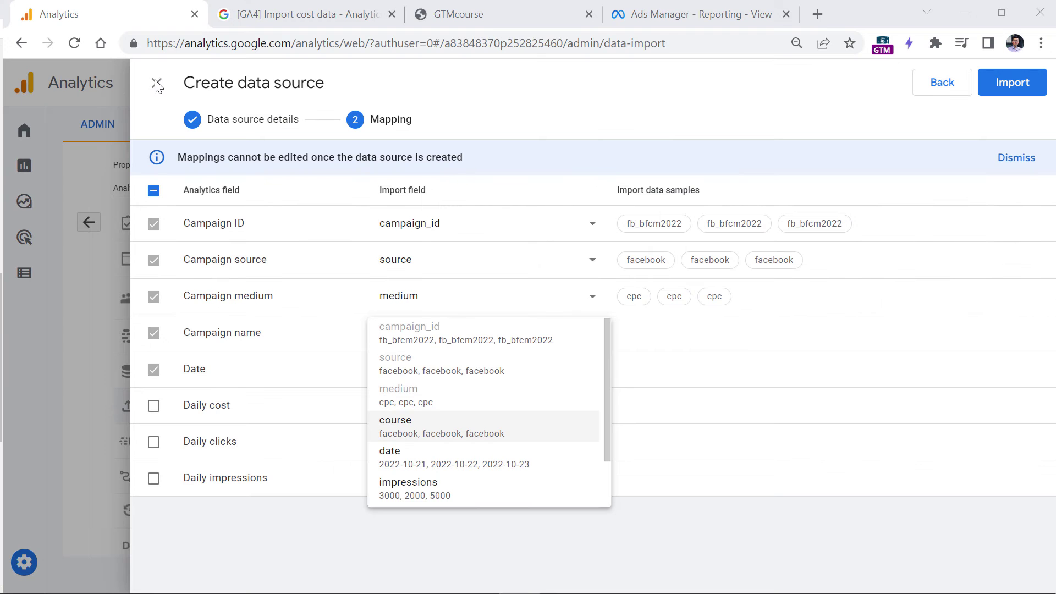
click(163, 108)
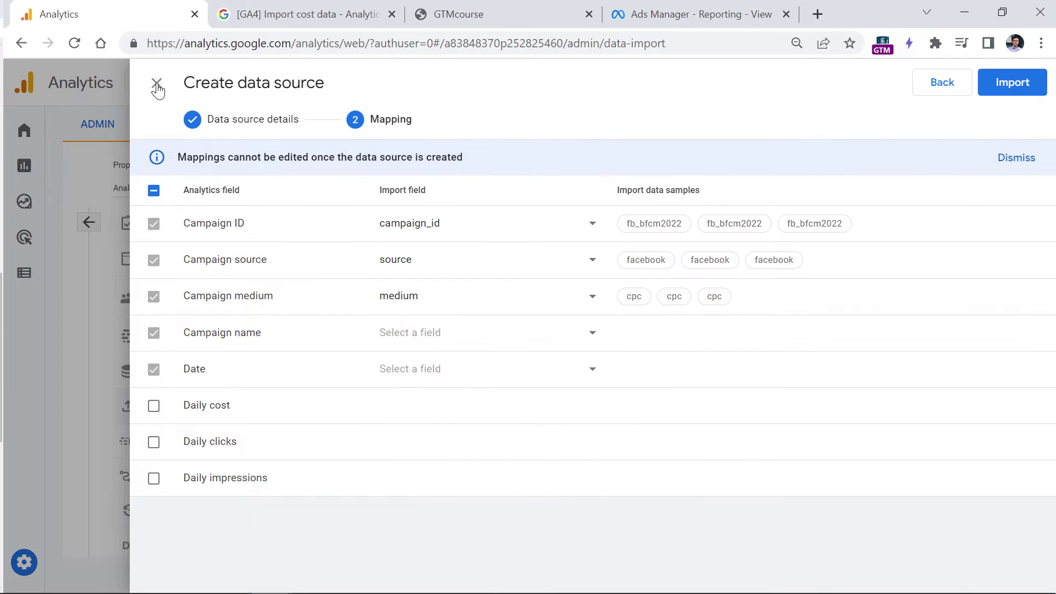
click(156, 83)
click(903, 259)
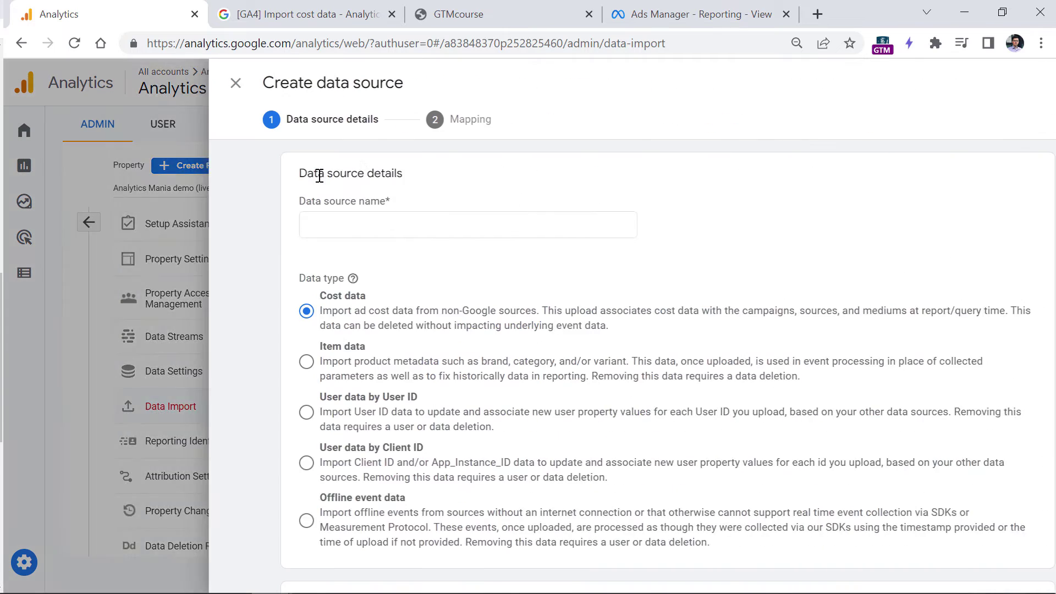
- Name the data source Facebook cost data and upload Cost - Download Template.csv as its import file
click(330, 226)
key(ctrl+v)
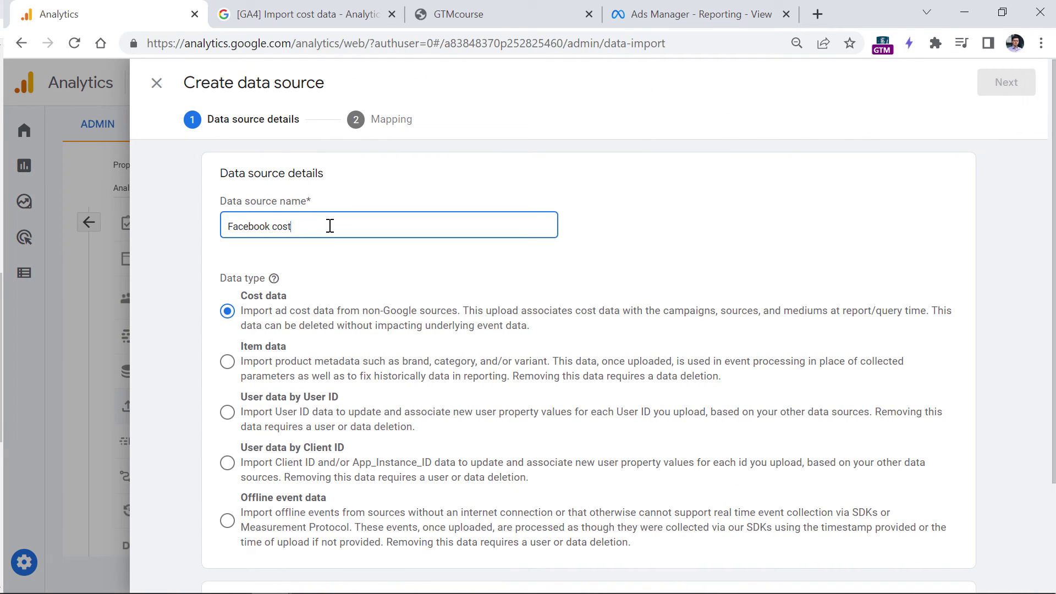
scroll(349, 275, down, 3)
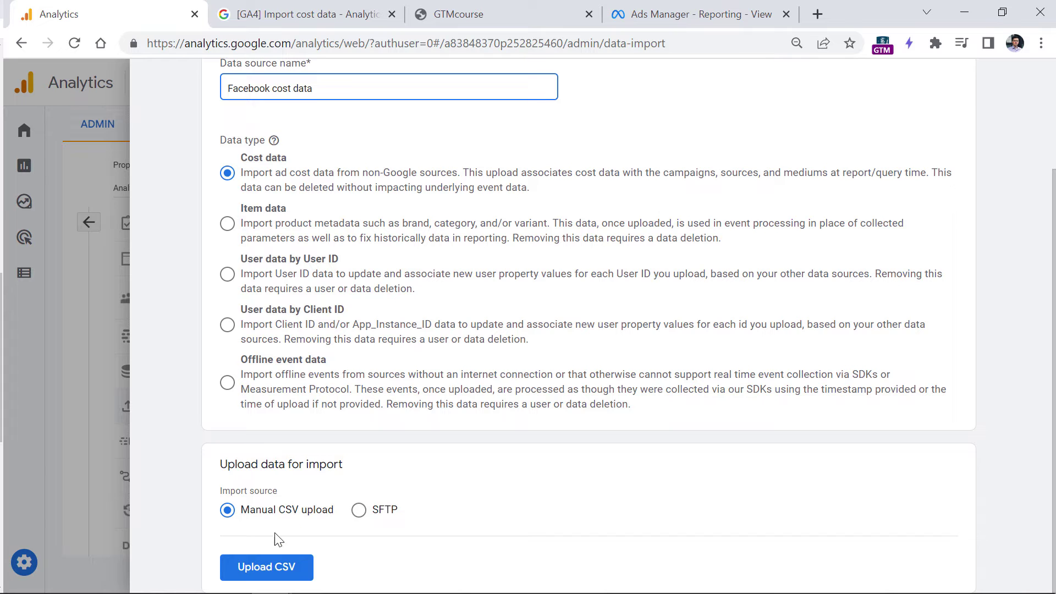
click(273, 574)
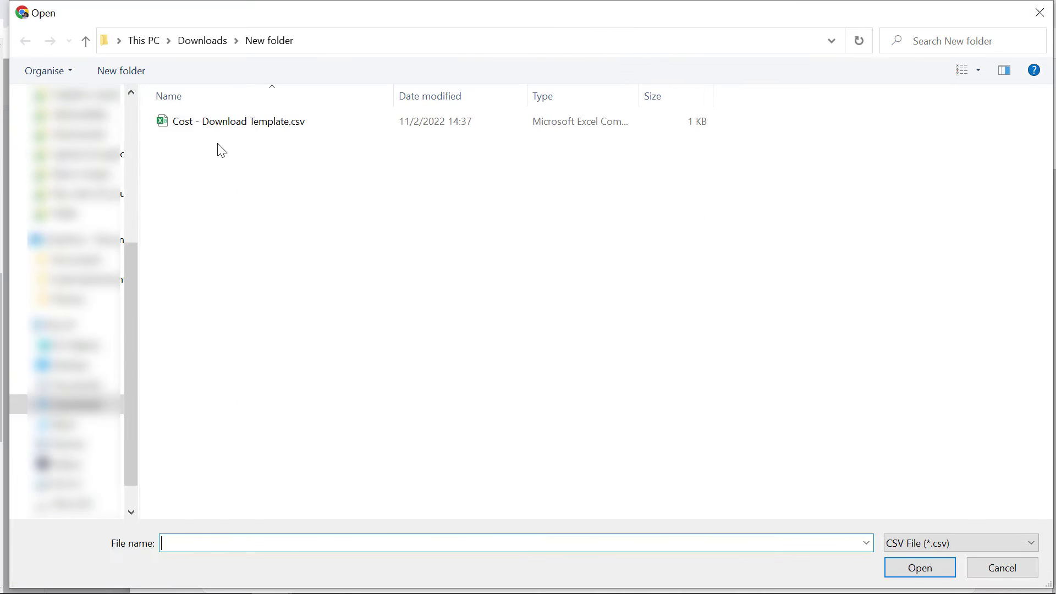
double_click(235, 122)
scroll(570, 334, up, 3)
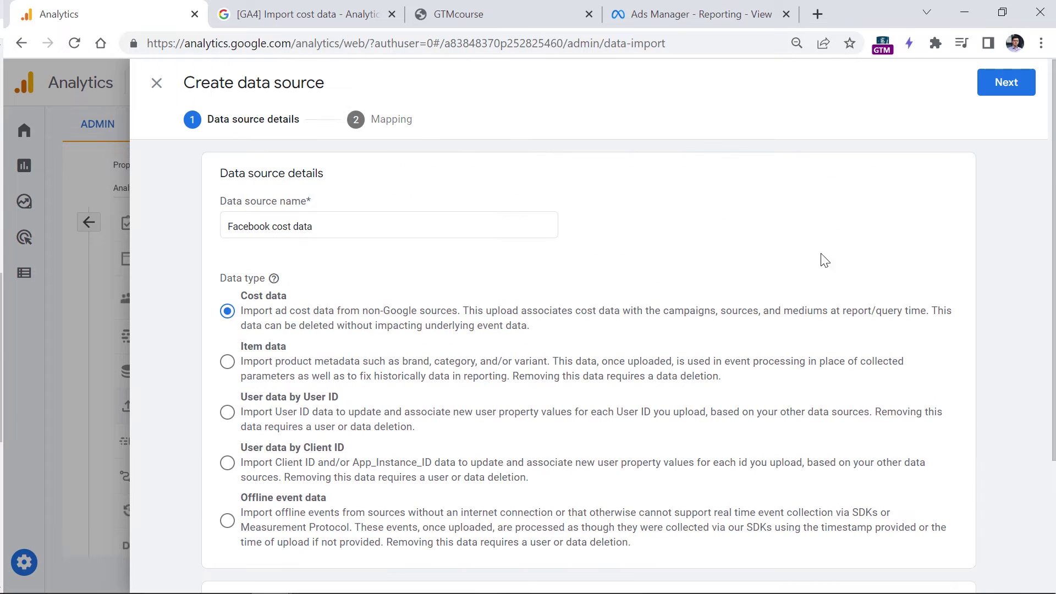
- Continue to mapping and map Campaign ID, Campaign source, Campaign medium, Campaign name and Date to campaign_id, source, medium, name and date
click(1006, 83)
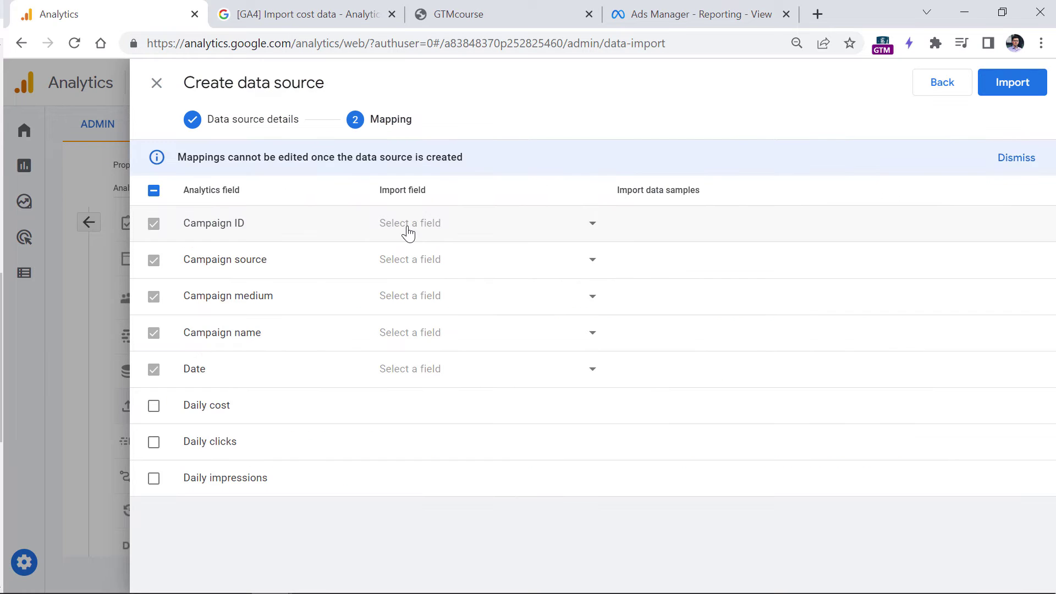
click(407, 226)
click(419, 222)
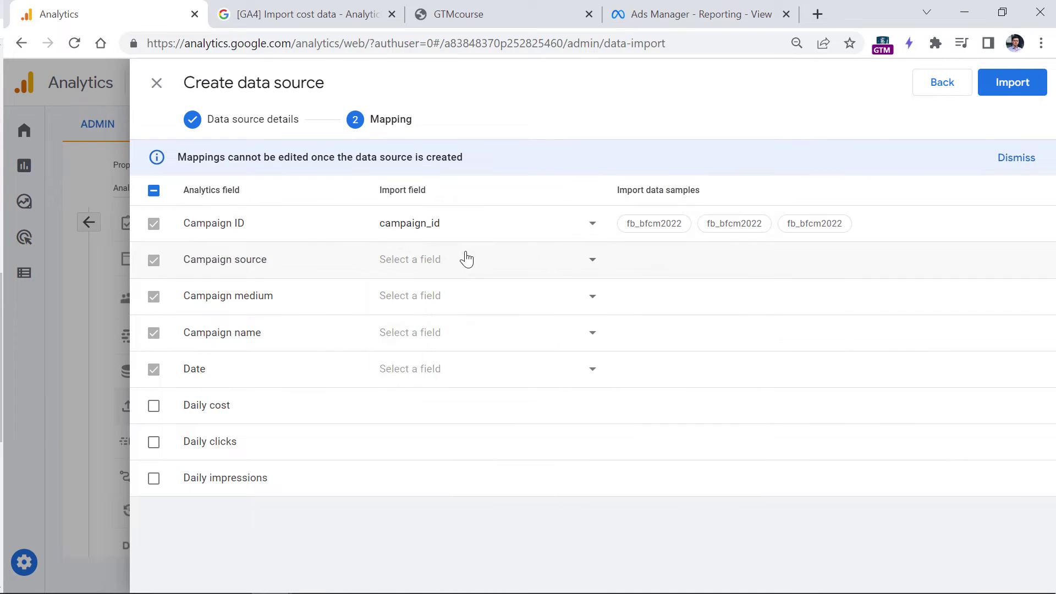
click(464, 257)
click(422, 297)
click(426, 361)
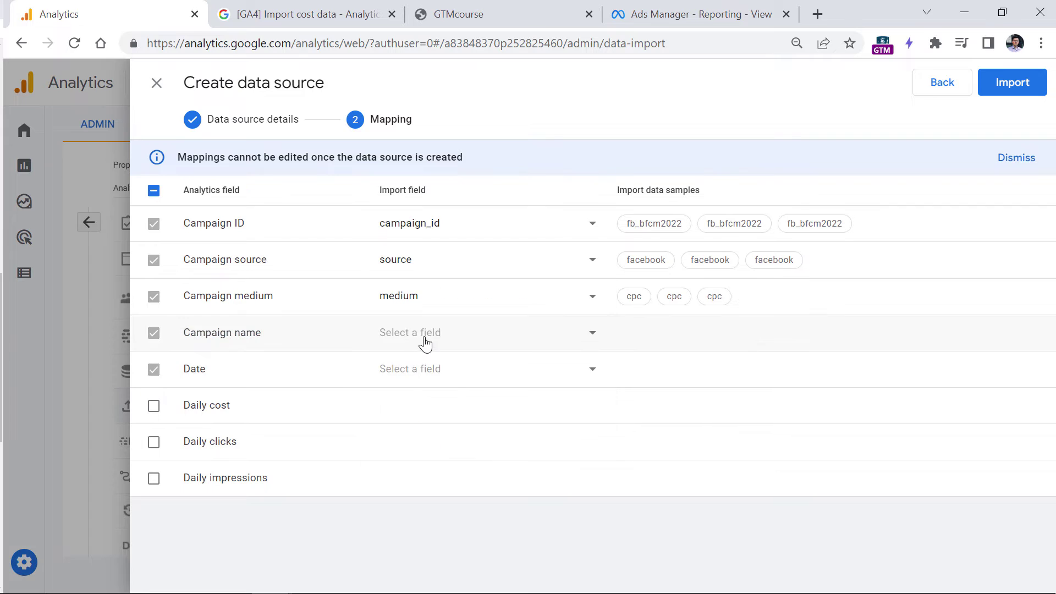
click(424, 336)
click(426, 431)
click(417, 369)
click(417, 496)
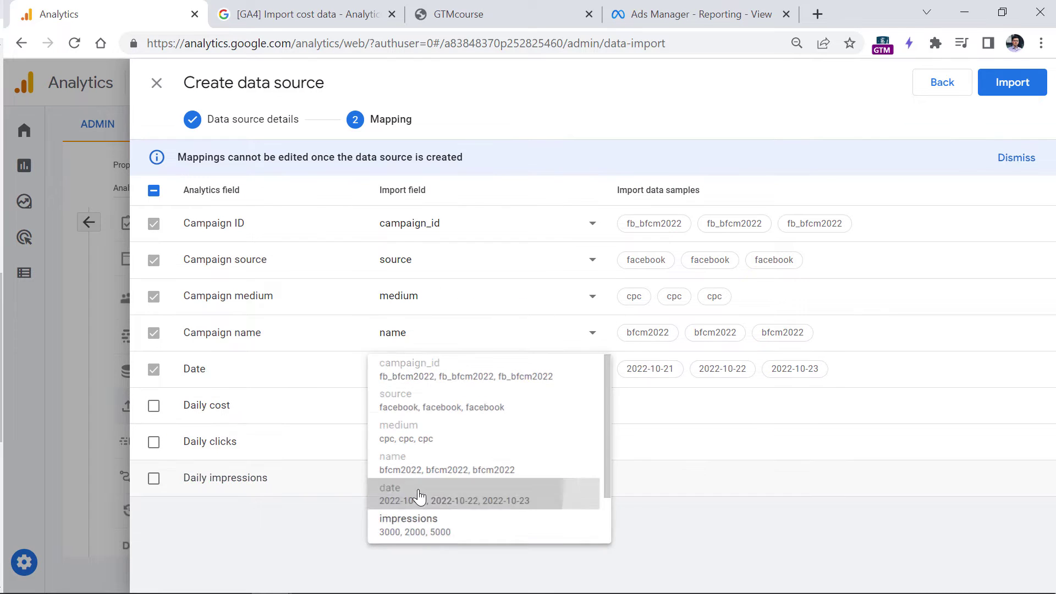
- Include Daily cost, Daily clicks and Daily impressions mapped to cost, clicks and impressions, and import the data source
click(154, 406)
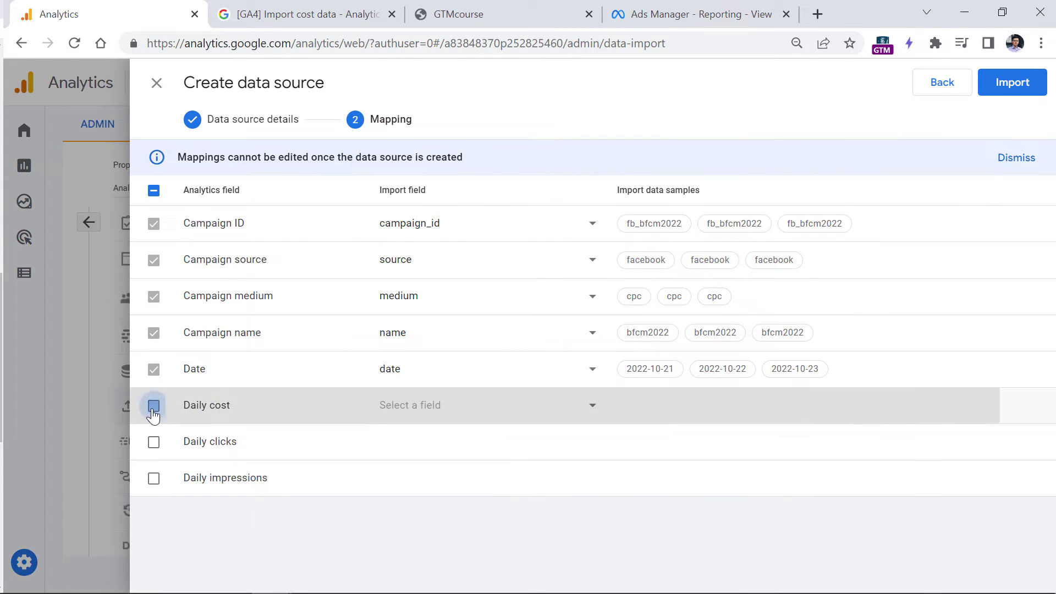
click(459, 407)
scroll(459, 412, down, 2)
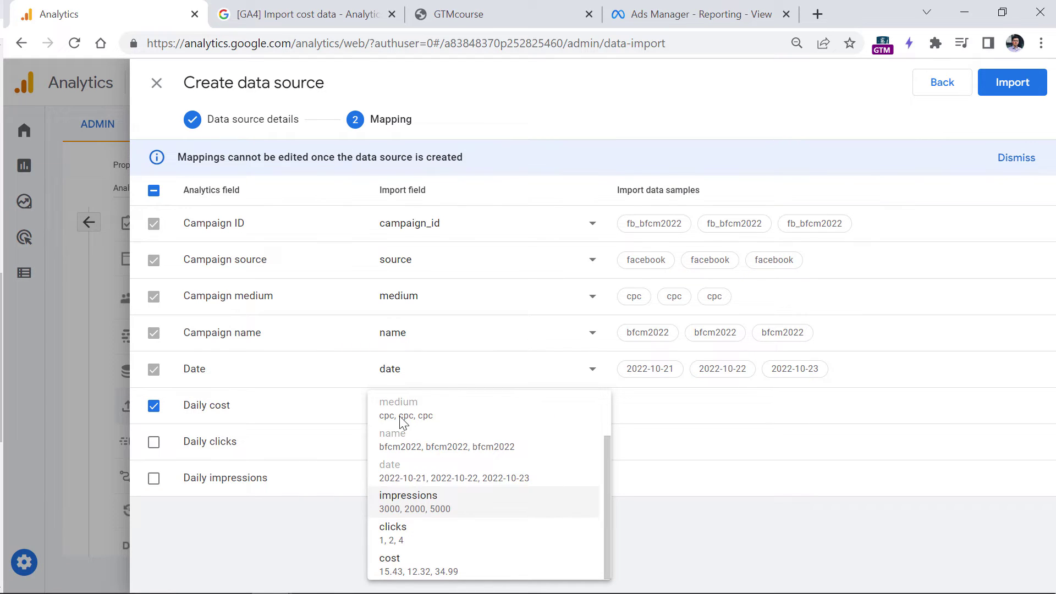
click(420, 570)
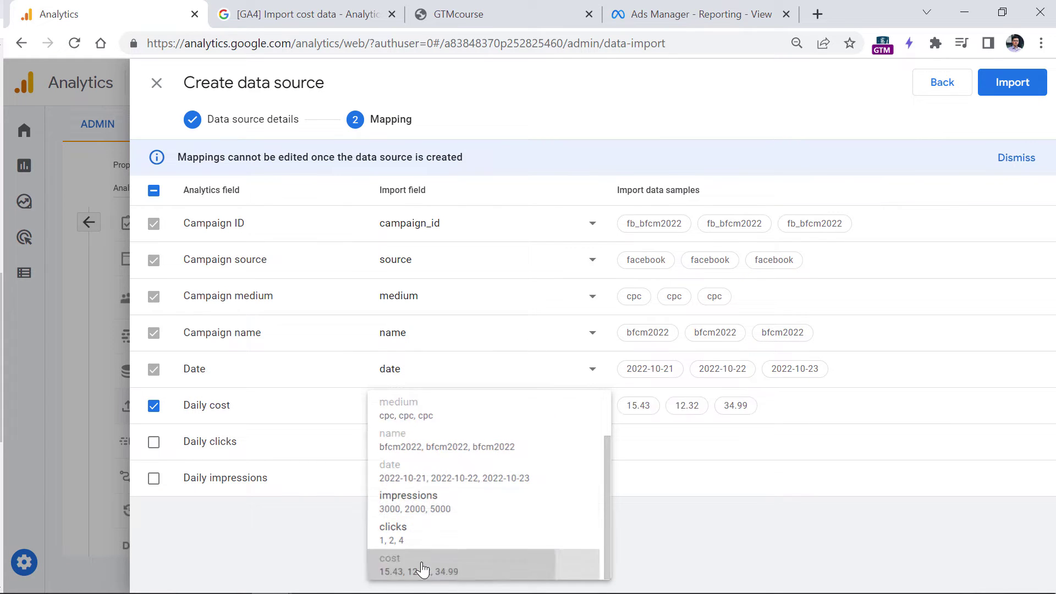
click(414, 441)
click(415, 443)
click(407, 434)
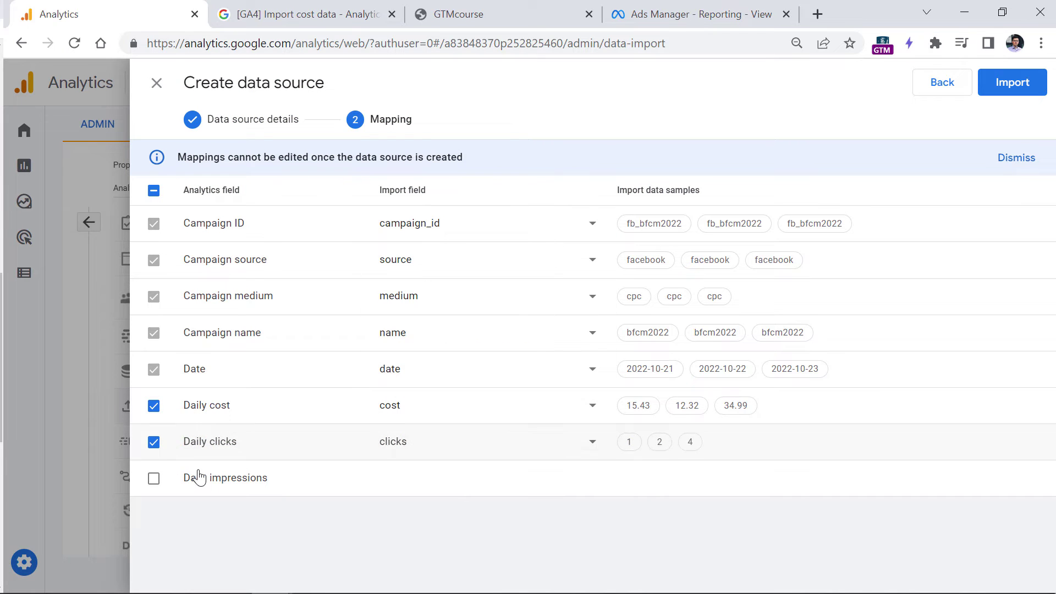
click(153, 478)
click(405, 481)
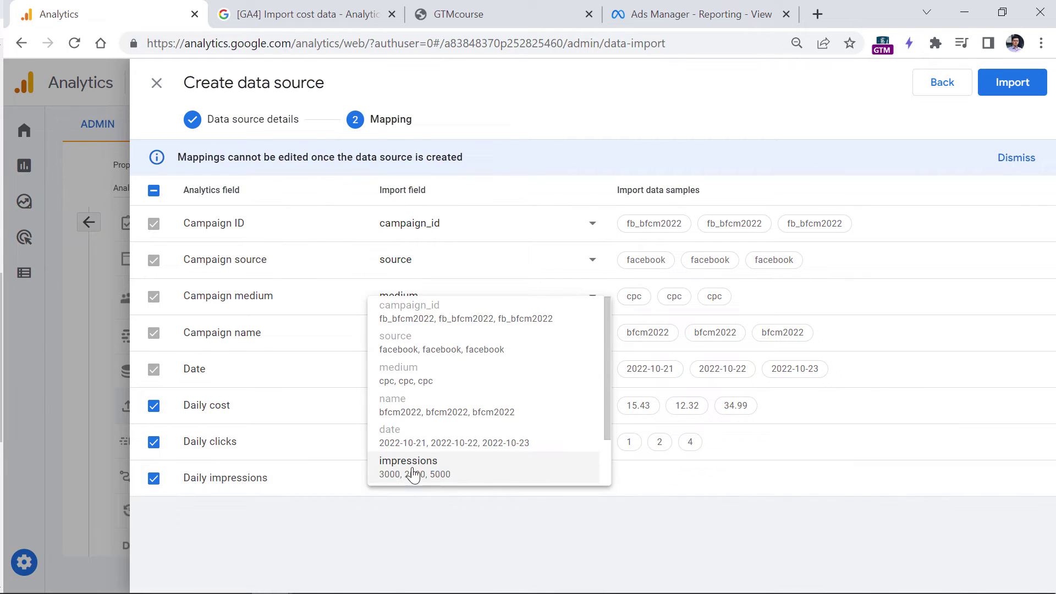
click(412, 472)
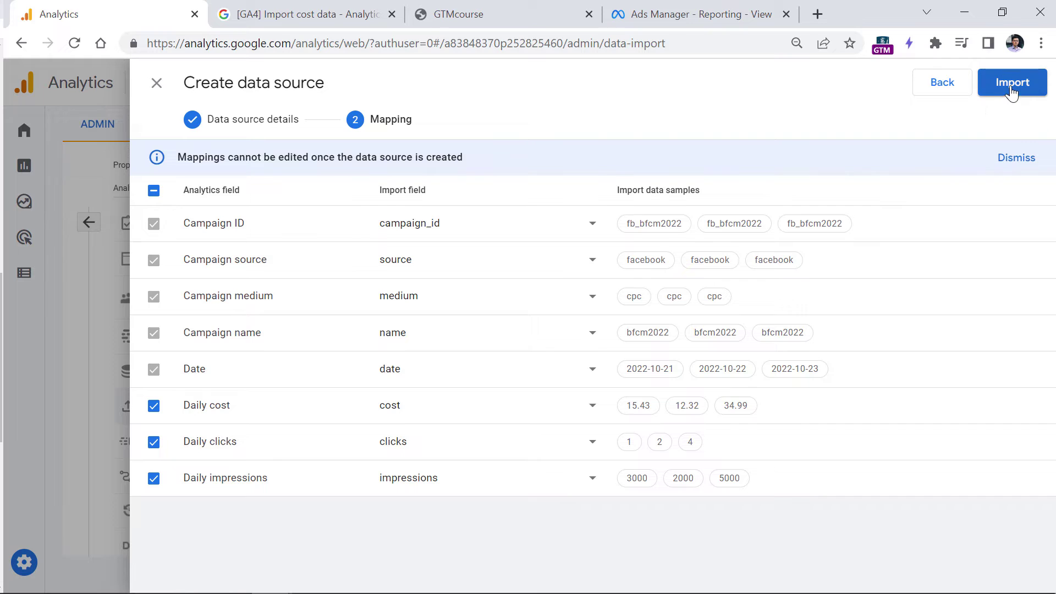
click(1012, 84)
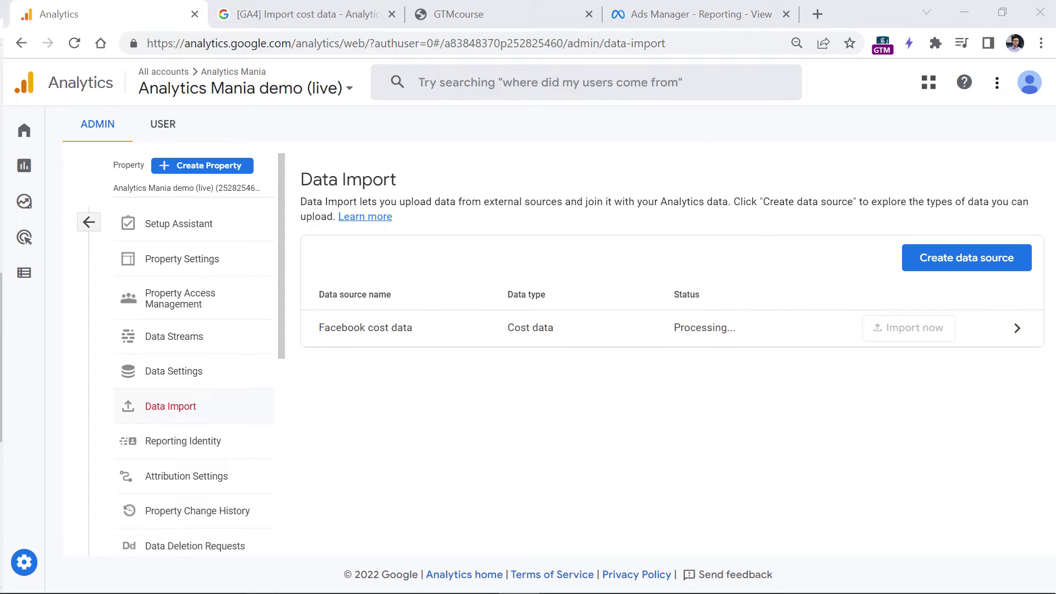
- In the cost data help article, expand the guidance on importing from other platforms and read the LinkedIn, Microsoft and Twitter export instructions
key(ctrl+Tab)
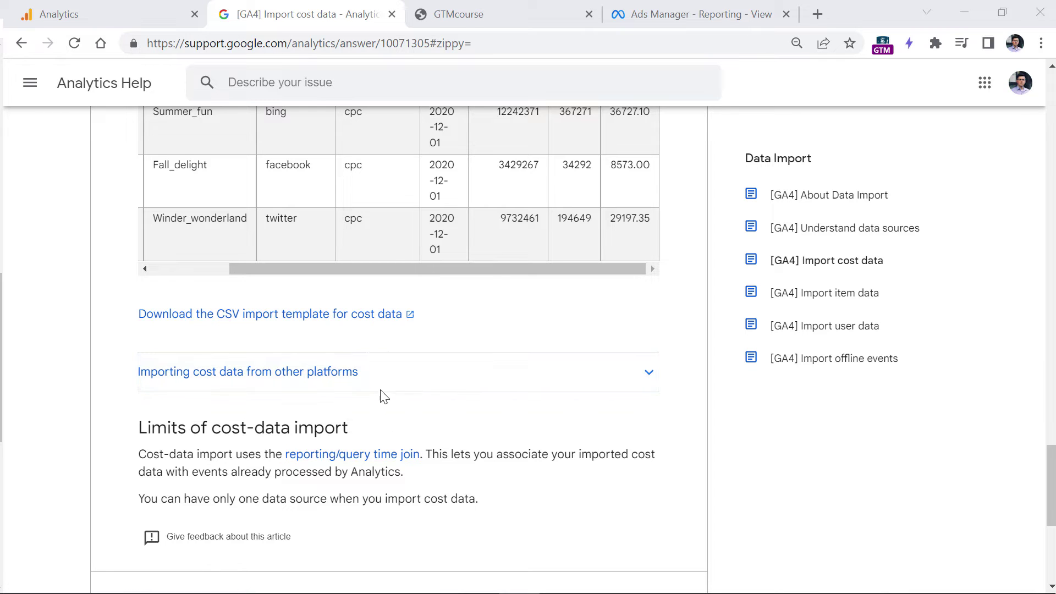
click(552, 392)
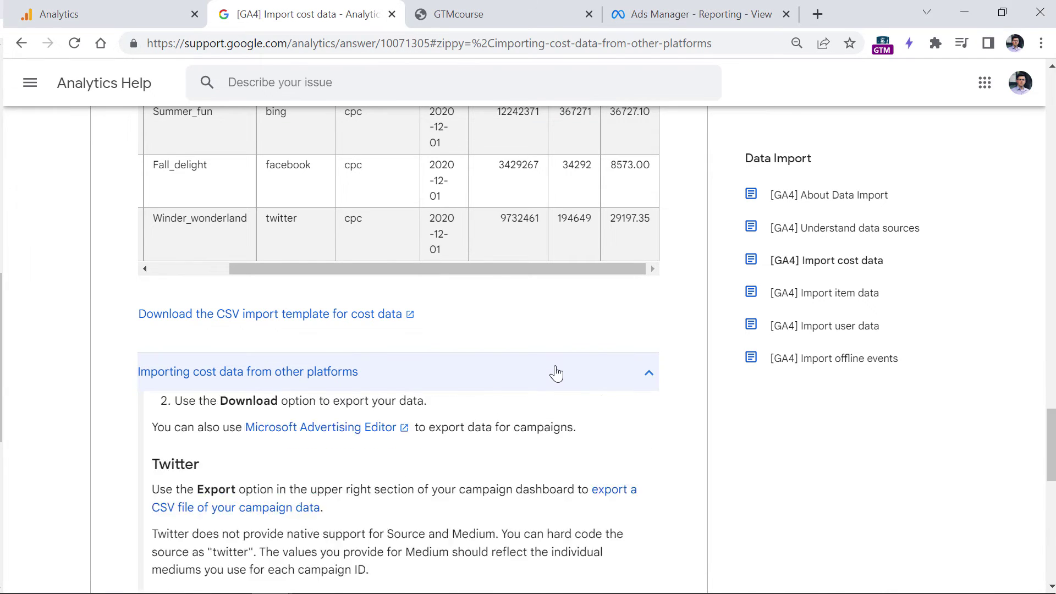
scroll(544, 353, down, 12)
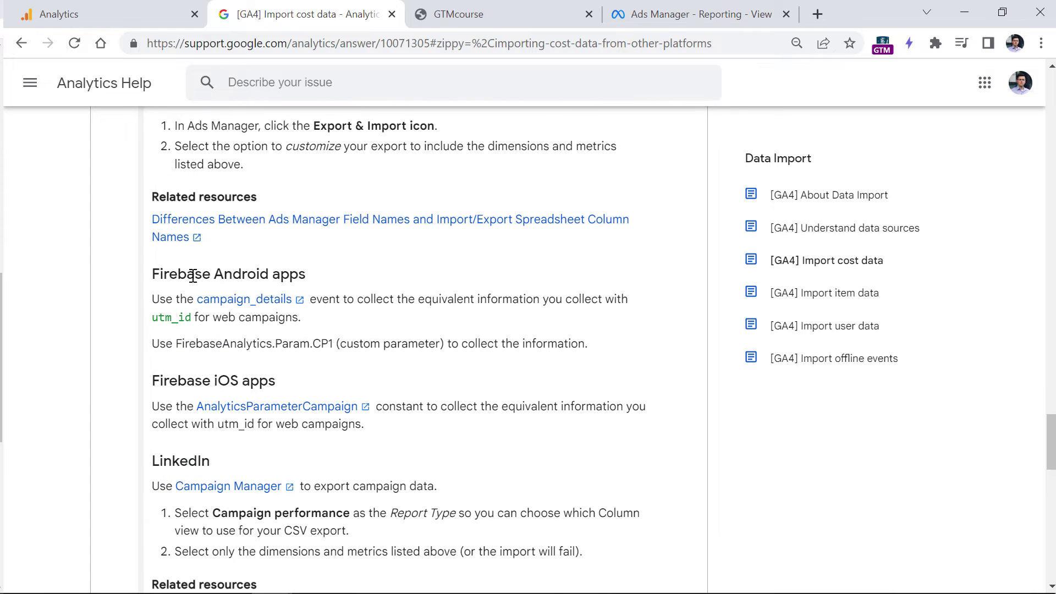
scroll(269, 292, down, 5)
drag(152, 181, 417, 266)
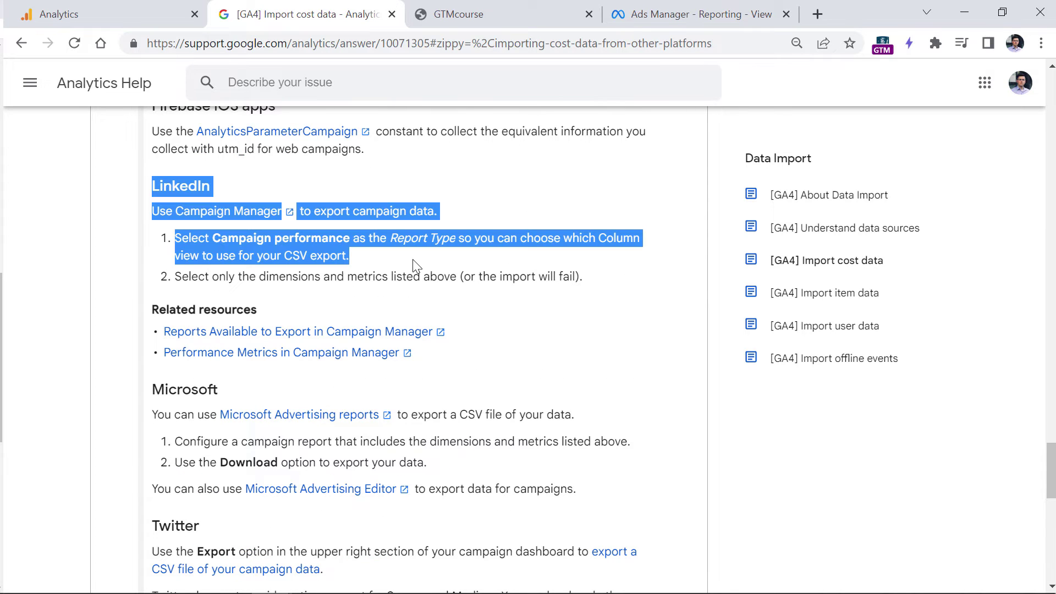
drag(169, 389, 203, 462)
drag(172, 527, 217, 554)
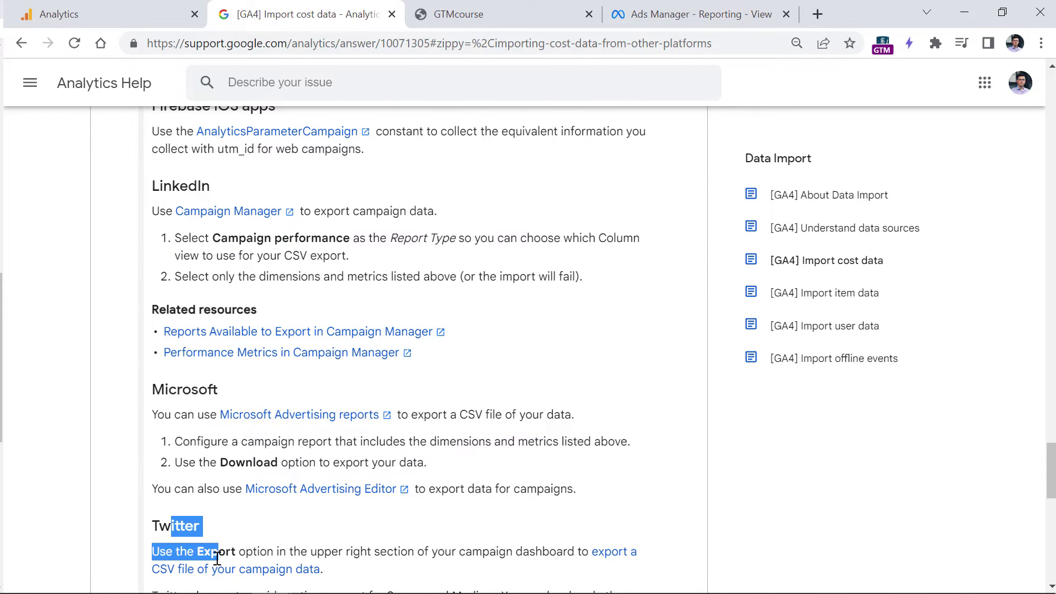
scroll(274, 440, down, 5)
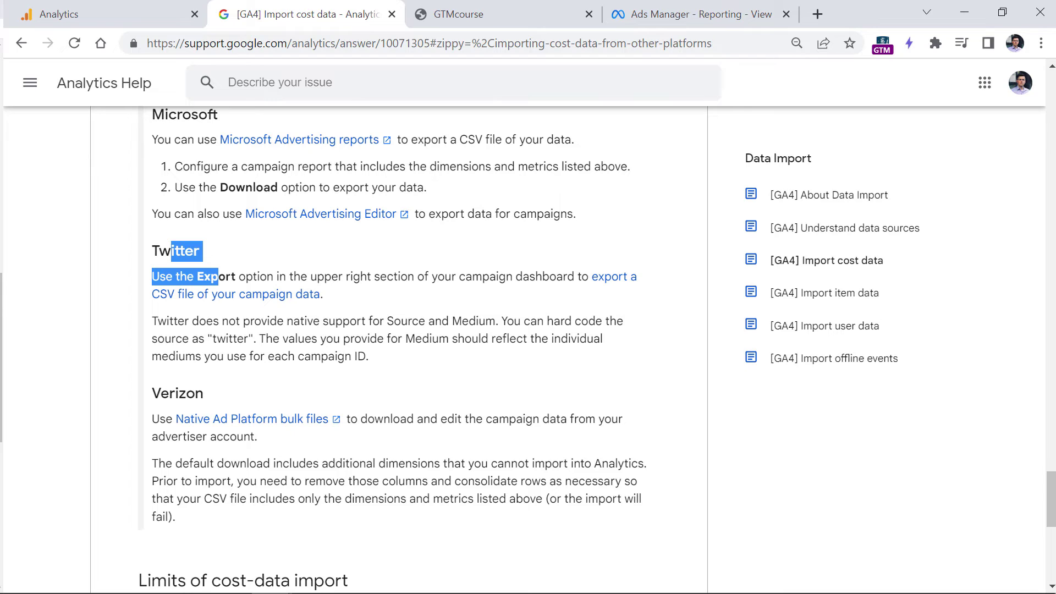
- Return to Google Analytics, open the Facebook cost data source, rename it Nongoogle ad cost data and save it
key(ctrl+shift+Tab)
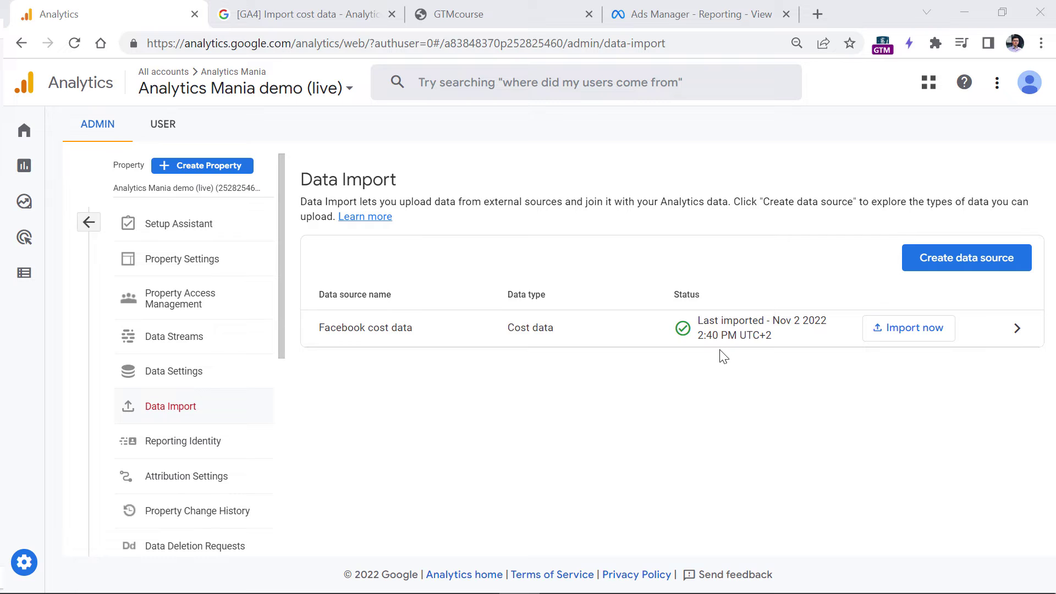
click(723, 335)
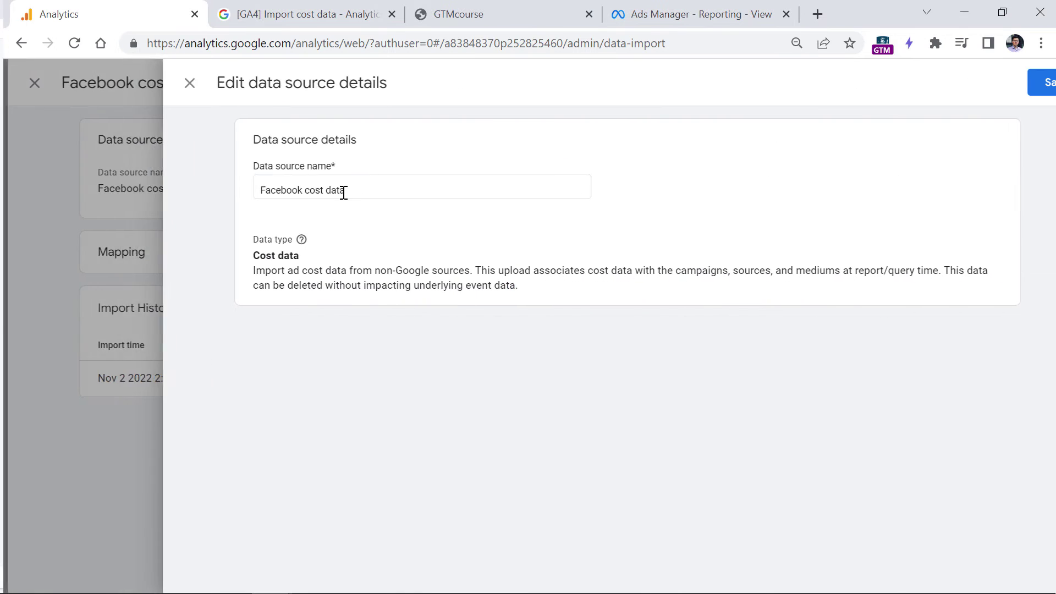
click(275, 190)
drag(275, 190, 226, 189)
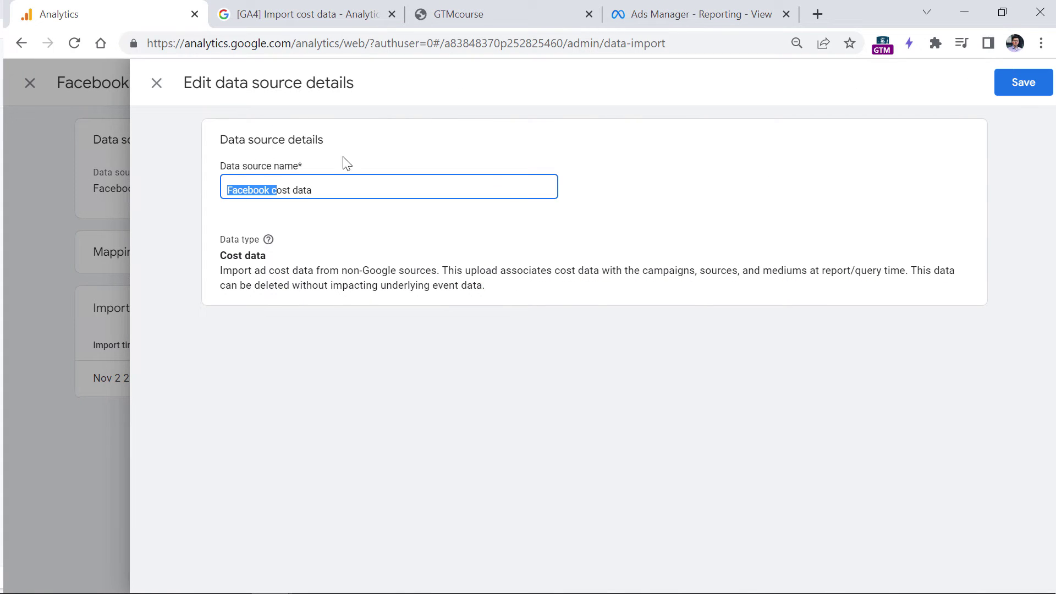
text(Ad c)
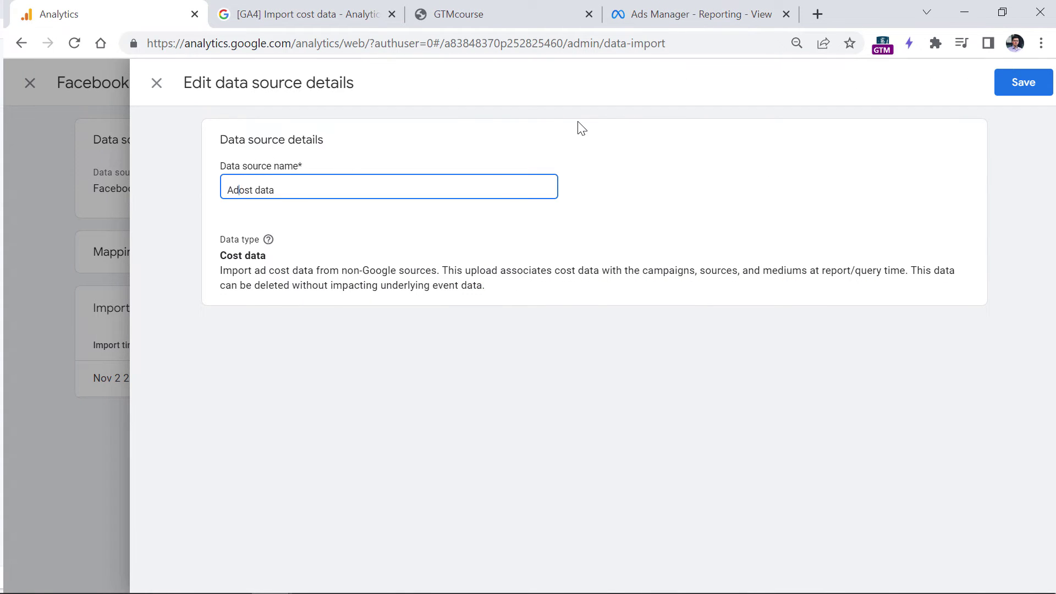
key(Home)
text(Non-google)
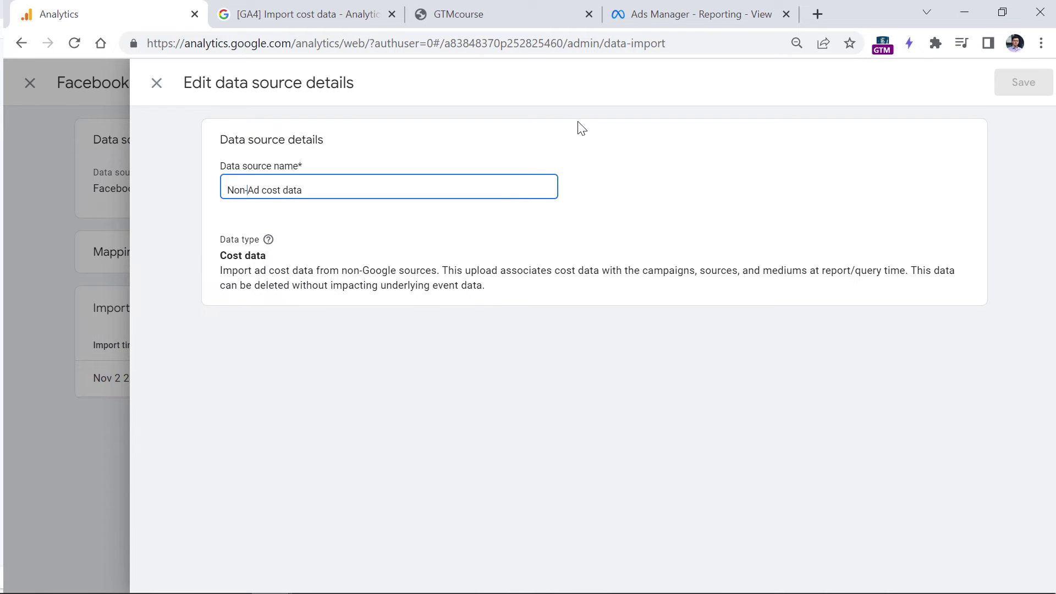
key(Delete)
text(a)
key(Home)
key(Right)
key(Right)
key(Right)
key(Delete)
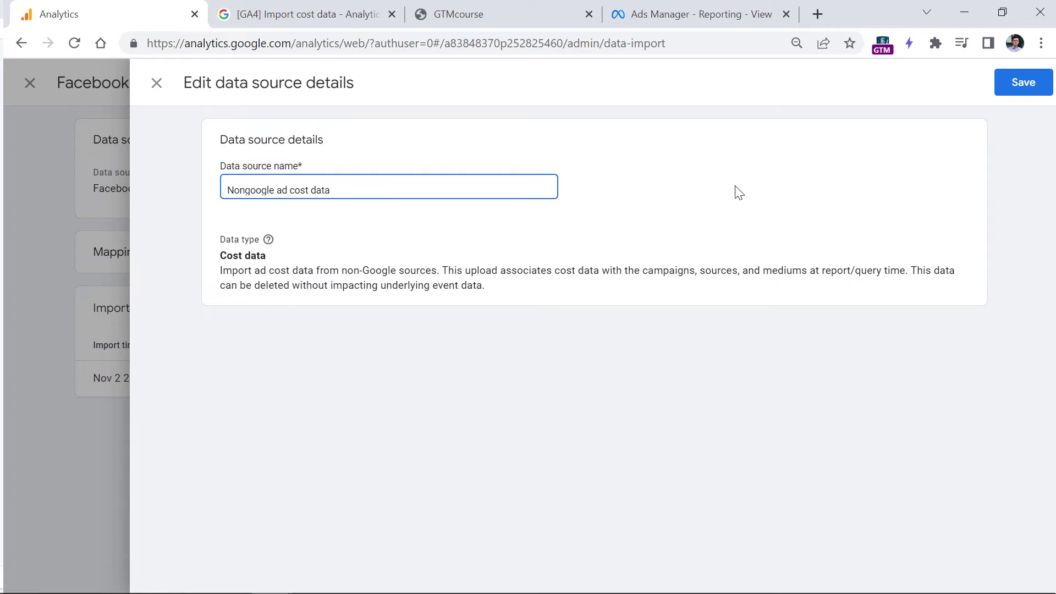
click(1022, 89)
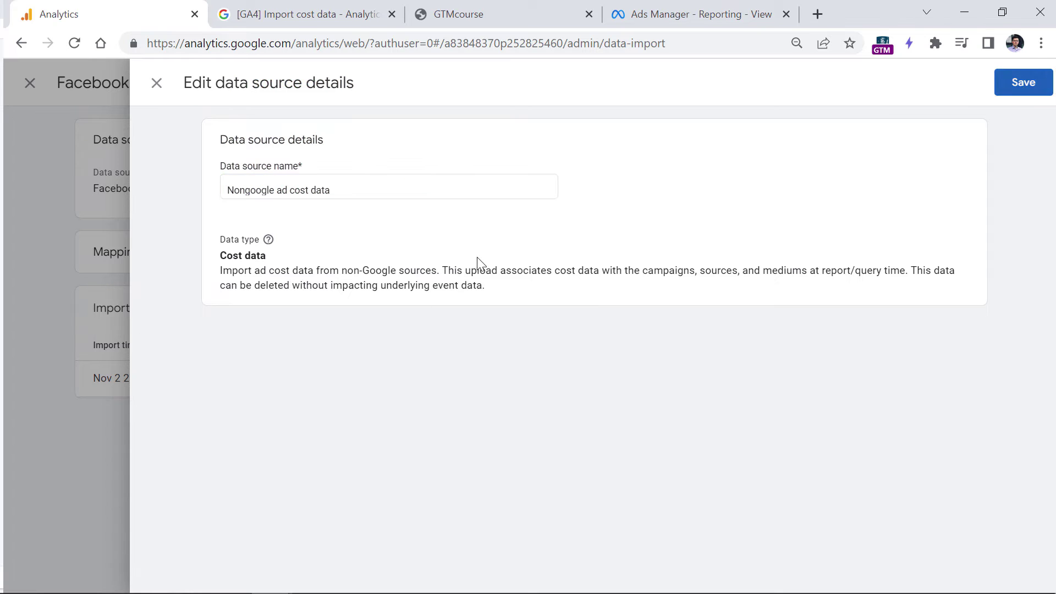
- In Excel, review the headers and Facebook rows of Cost - Download Template.csv and the empty rows beneath them
key(alt+Tab)
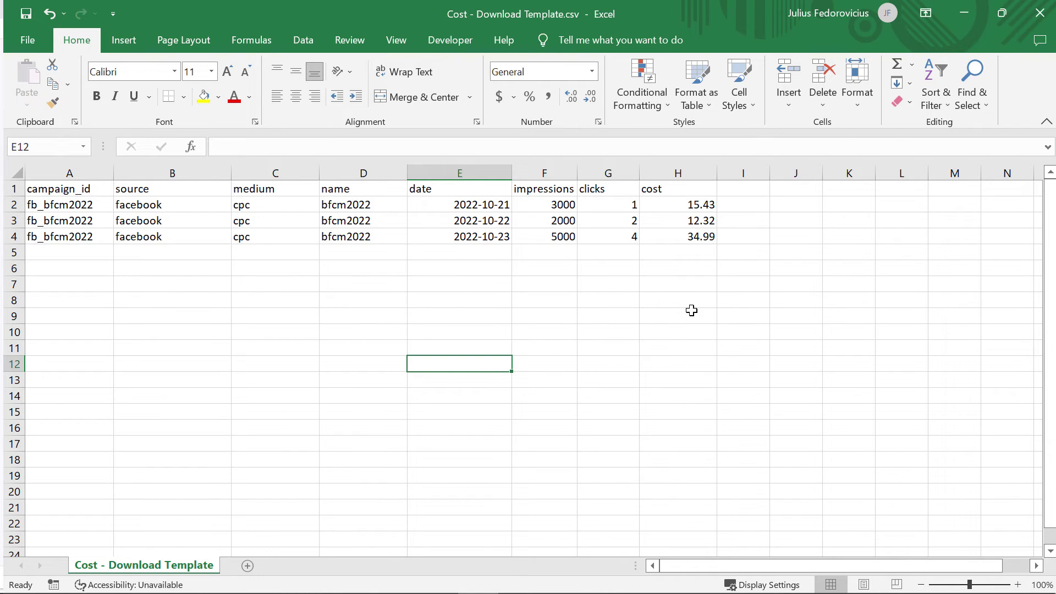
click(429, 317)
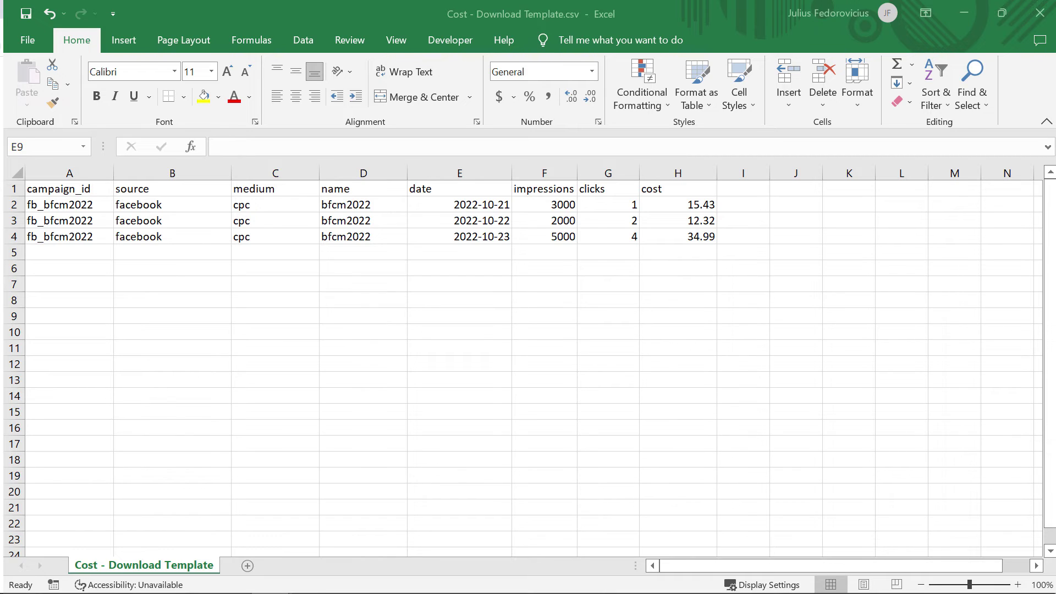
click(443, 23)
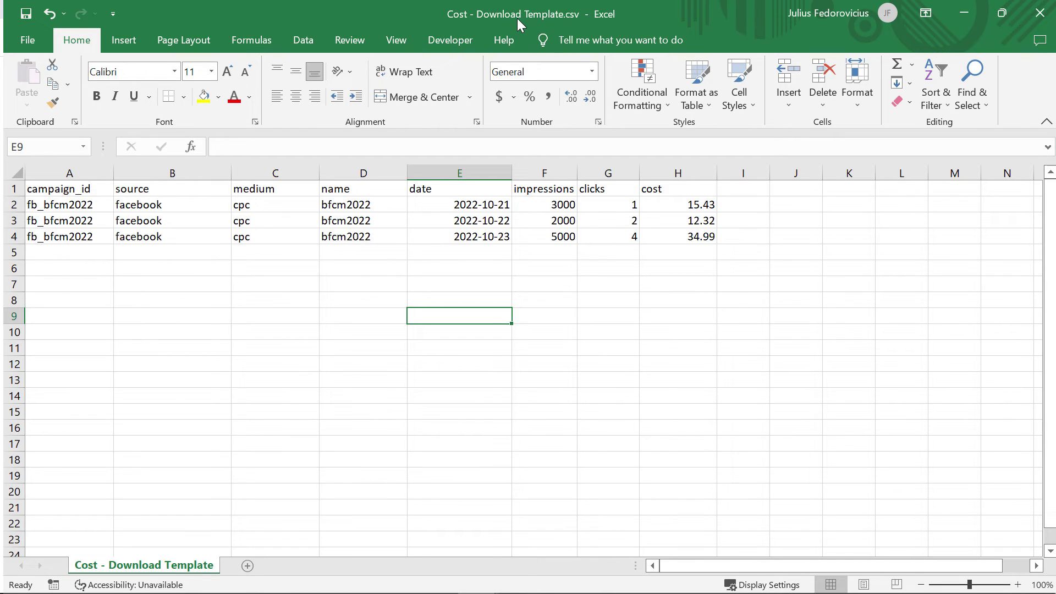
drag(87, 189, 675, 242)
click(679, 249)
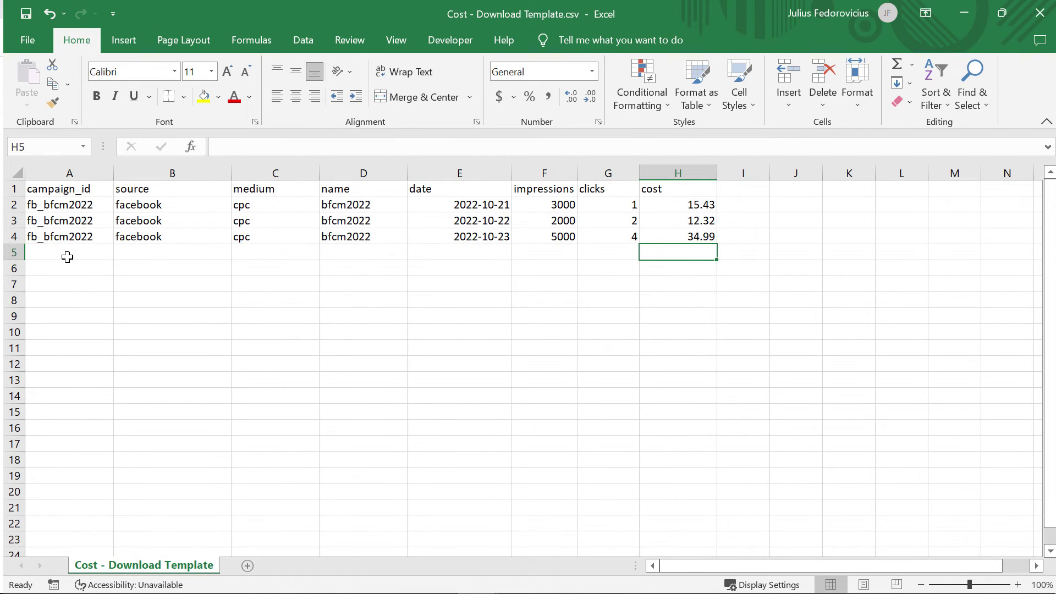
drag(66, 254, 685, 444)
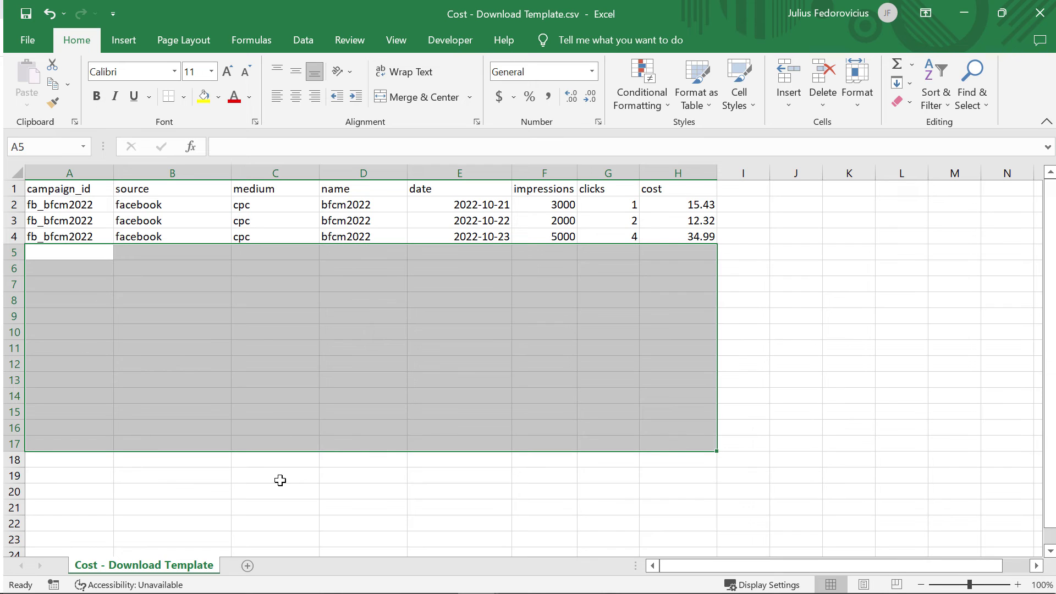
click(260, 333)
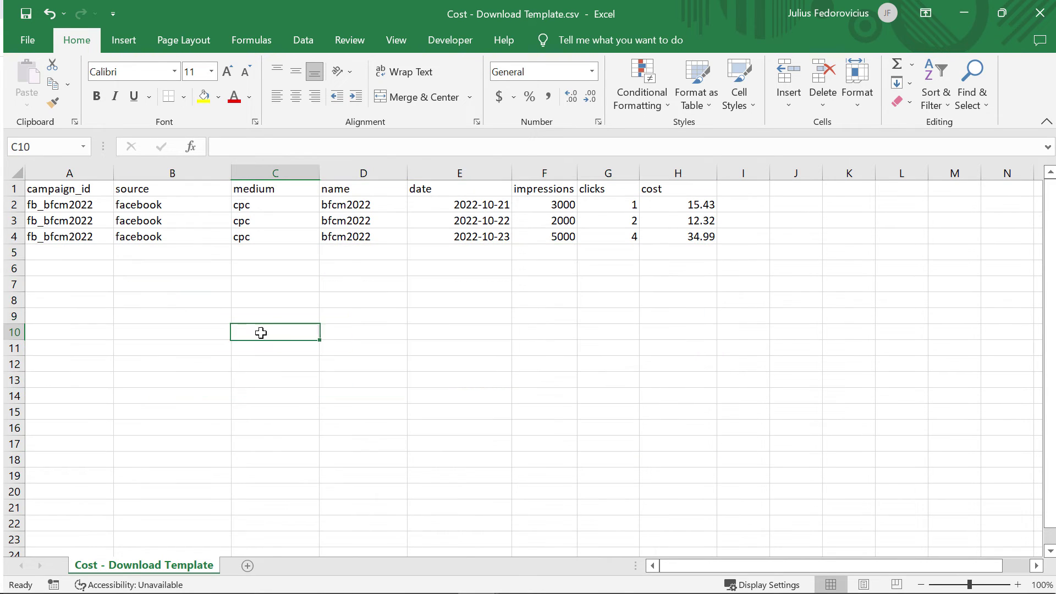
click(963, 12)
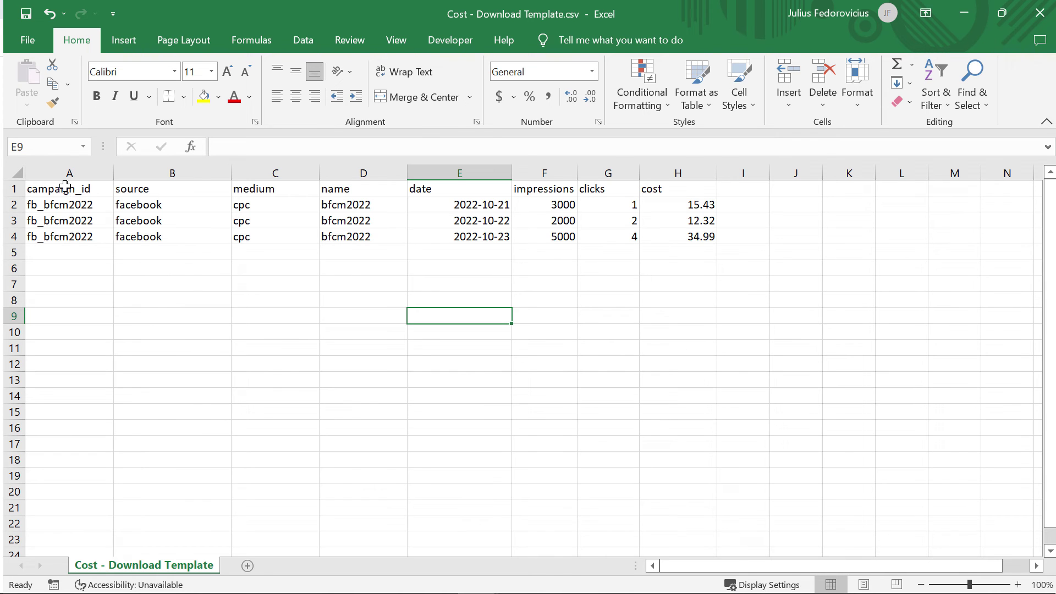
drag(66, 187, 665, 184)
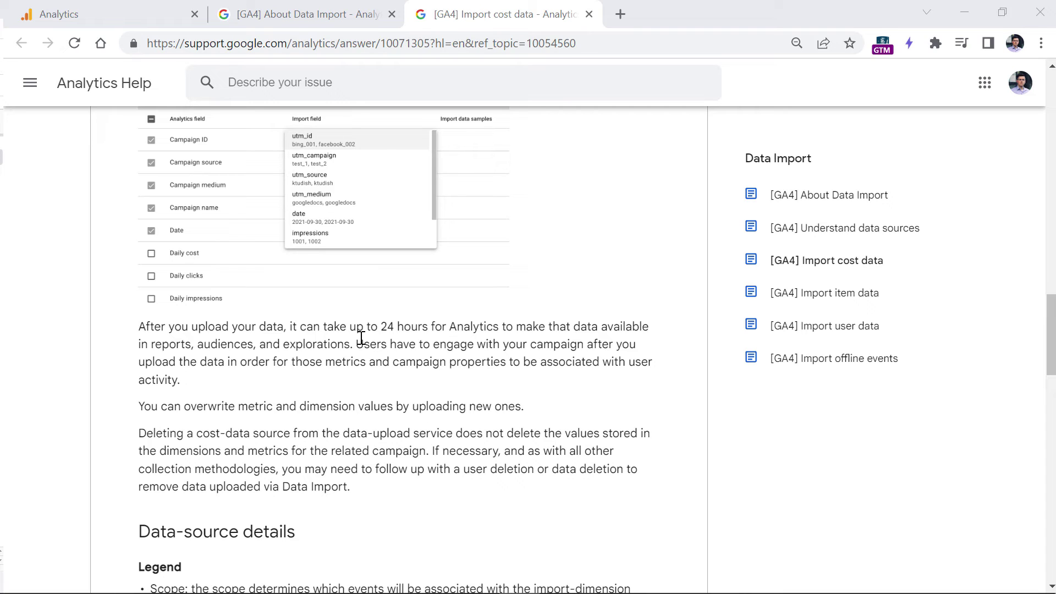
- In the browser's cost data help article, read the notes on data availability time and users engaging with the campaign after upload
drag(323, 326, 503, 327)
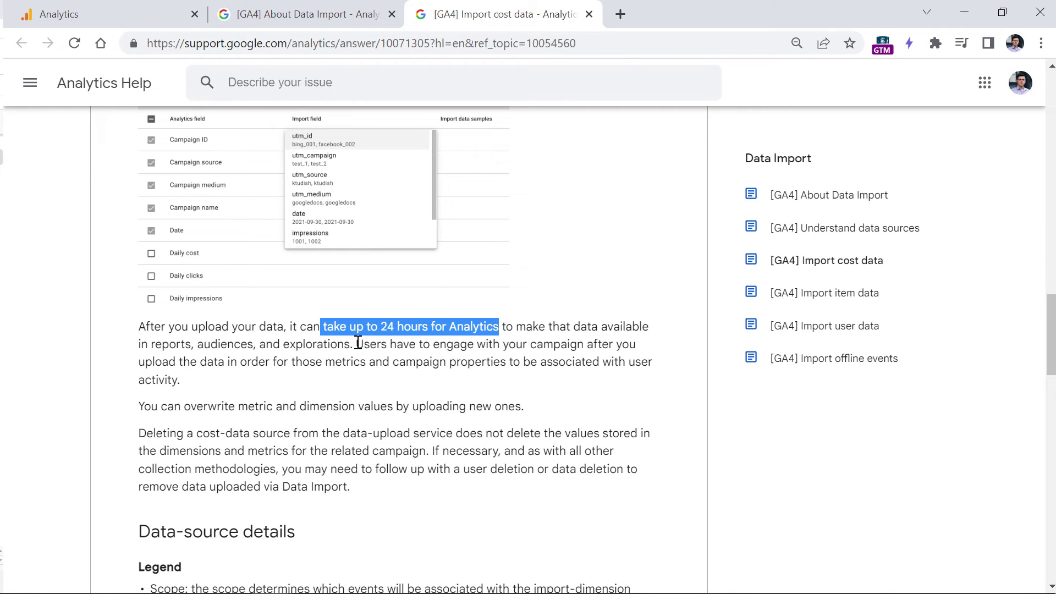
drag(356, 341, 224, 362)
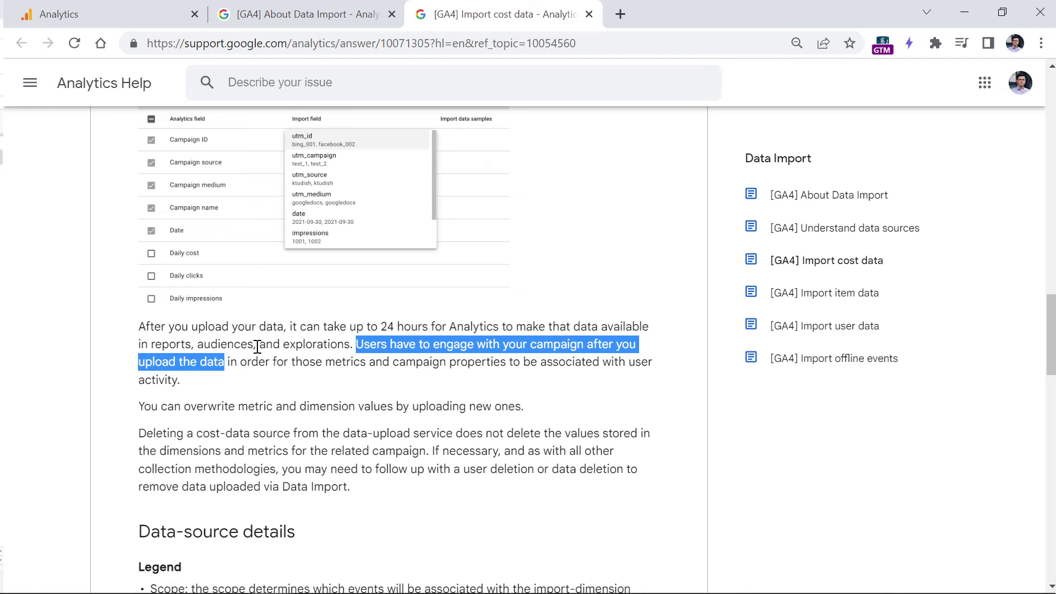
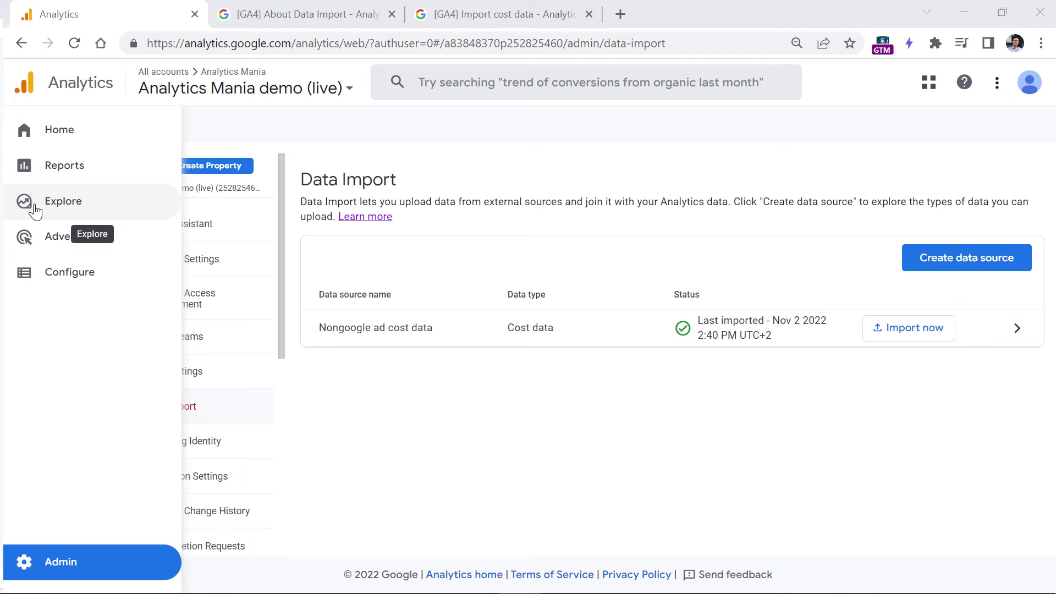
- Create a blank exploration and import the Session source / medium dimension into it
click(57, 204)
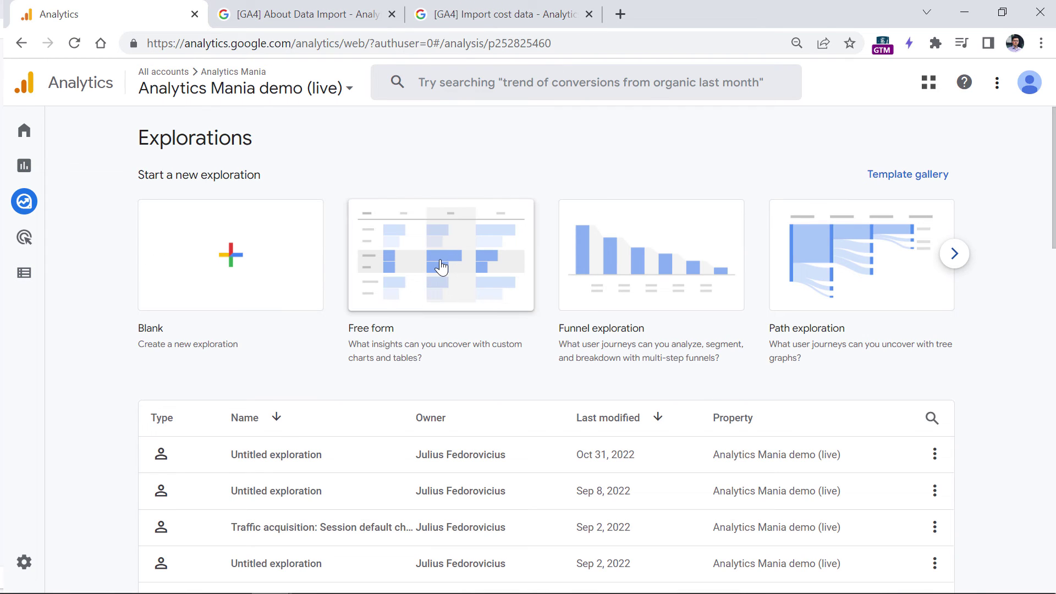
click(229, 269)
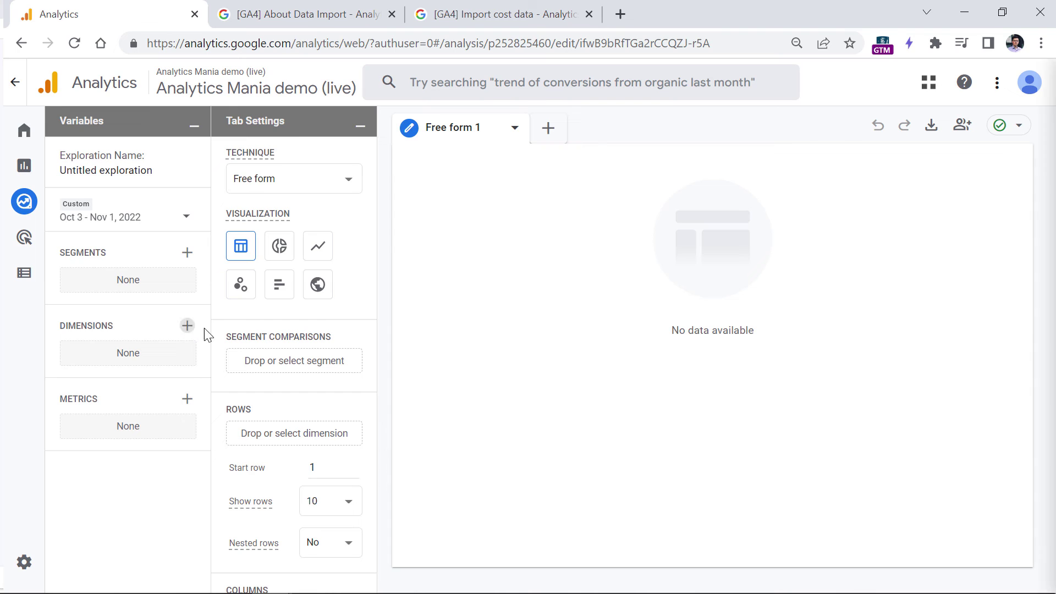
click(187, 326)
click(469, 85)
text(session sou)
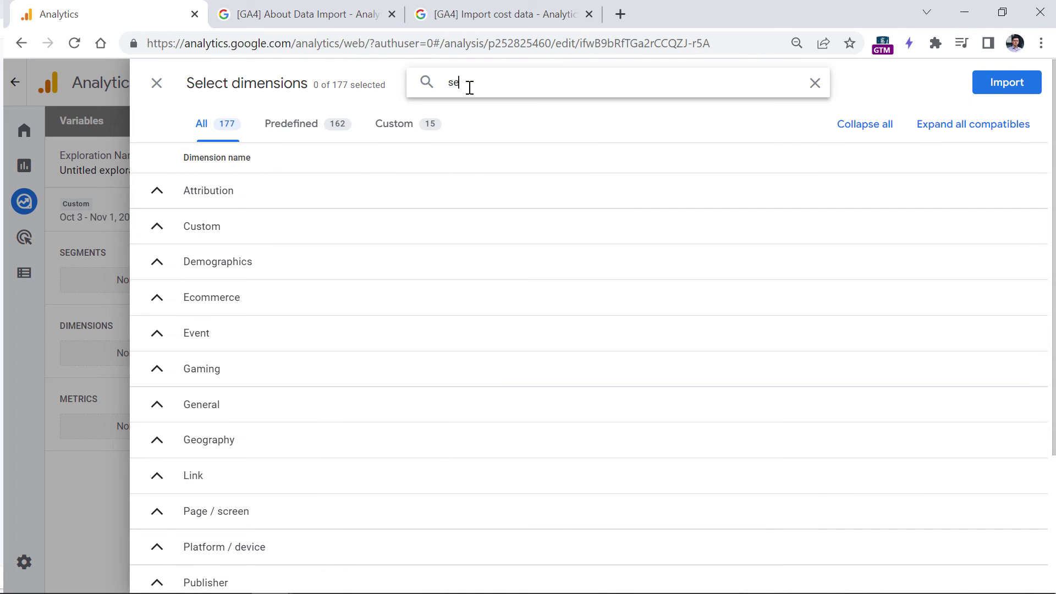
click(157, 253)
click(981, 83)
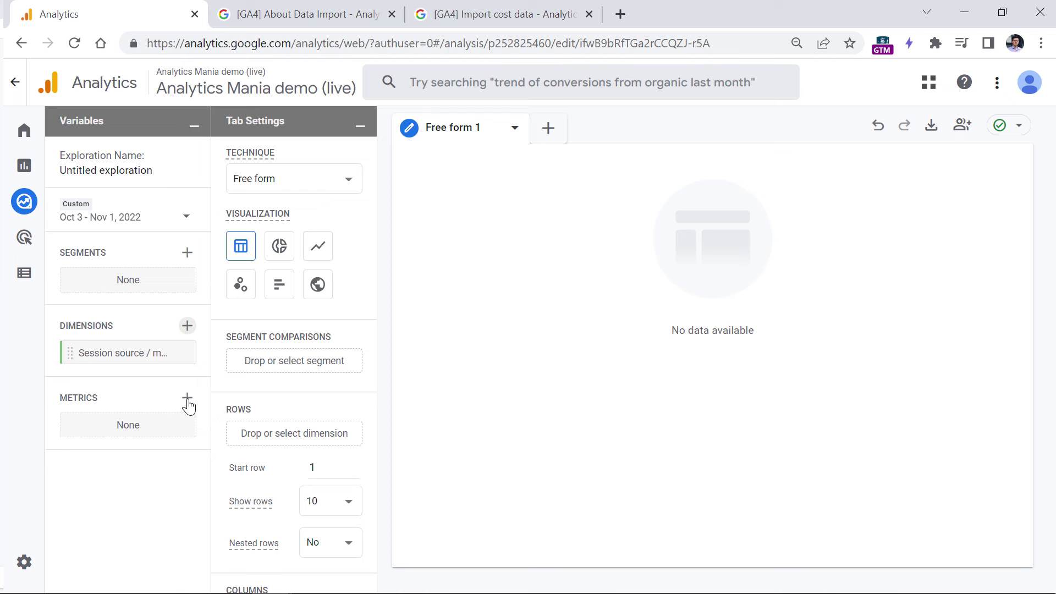
- Add the Session campaign dimension to the exploration's variables
click(187, 328)
click(504, 87)
text(ses)
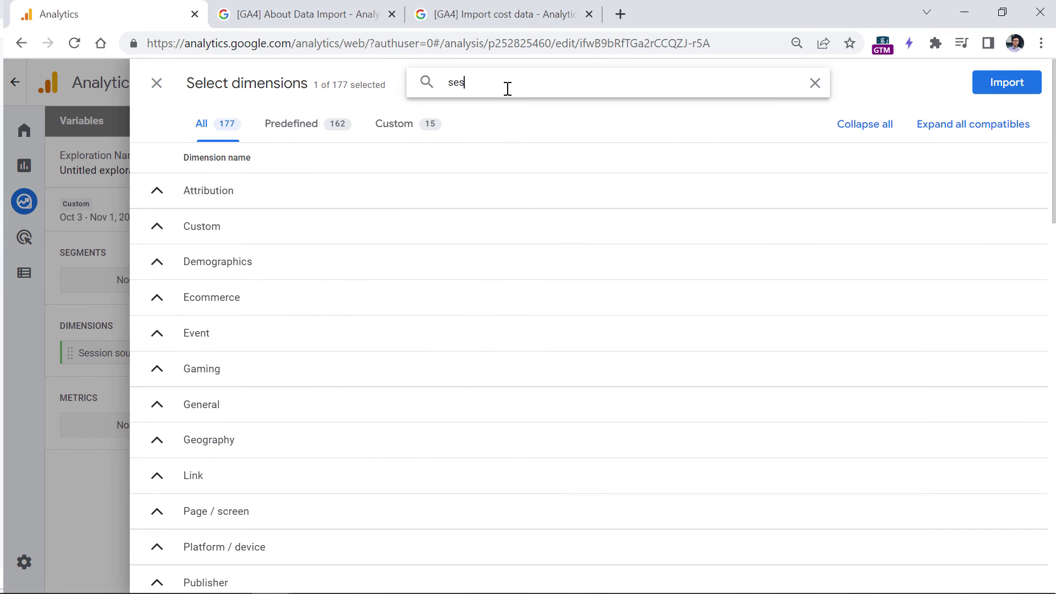
text(sion)
click(172, 225)
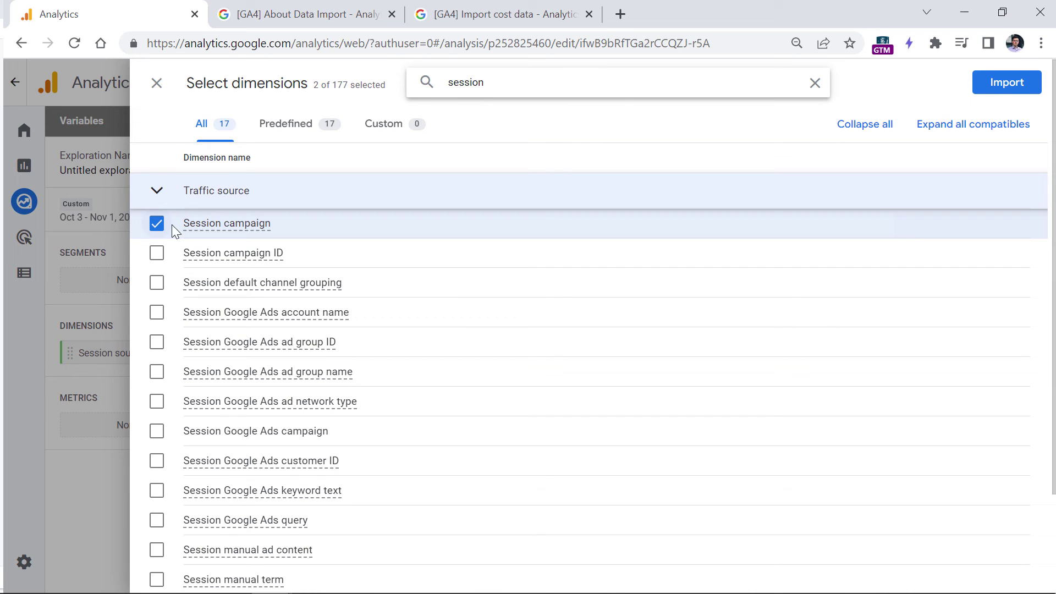
click(1006, 82)
- Import the Non-Google clicks, cost, cost per click, cost per conversion and impressions metrics, plus Return on non-Google ad spend, into the exploration
click(186, 428)
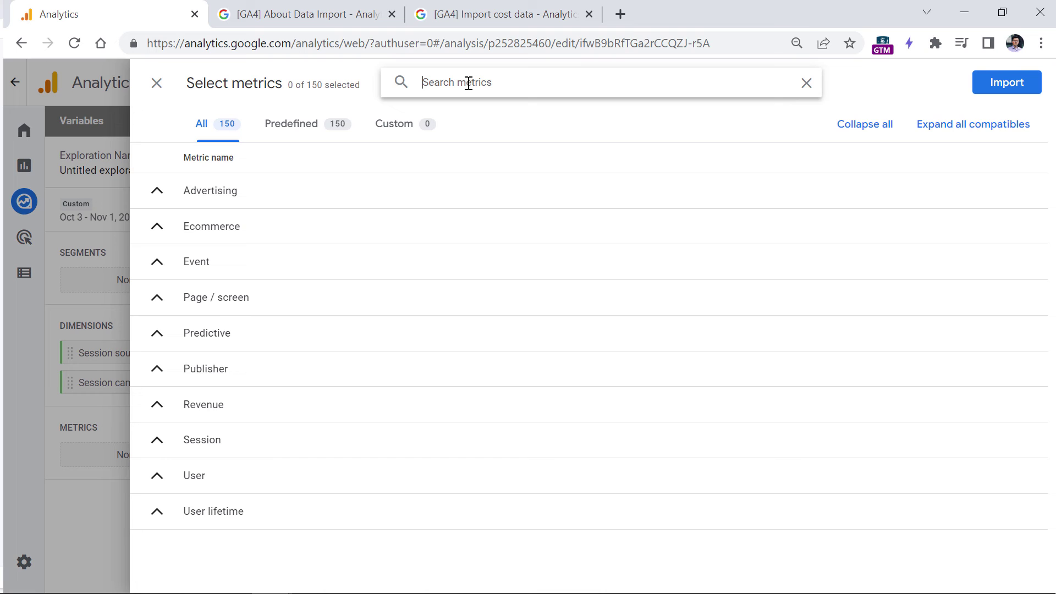
text(non)
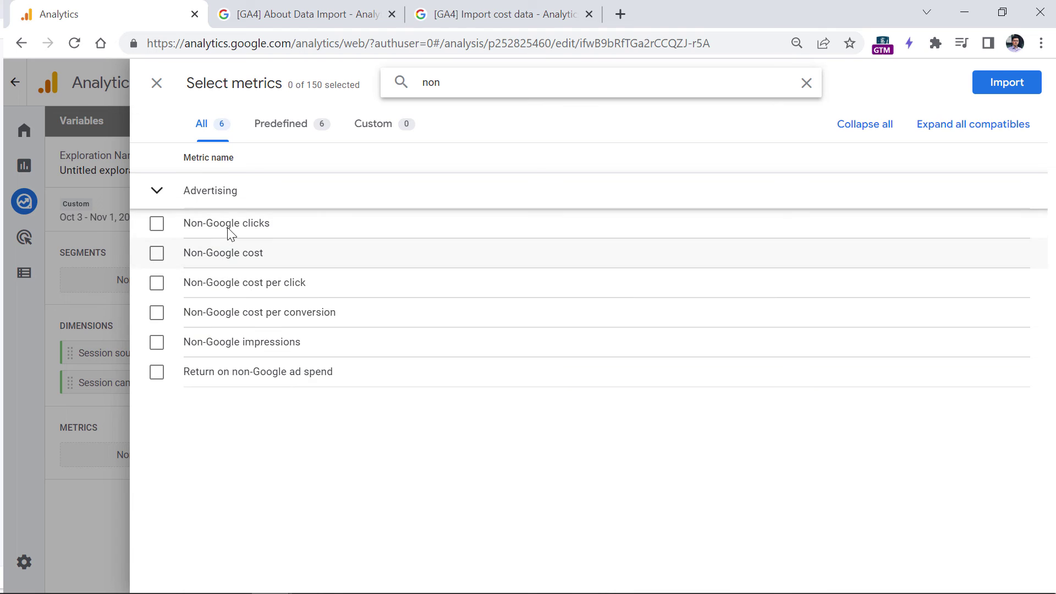
click(157, 223)
click(157, 253)
click(156, 284)
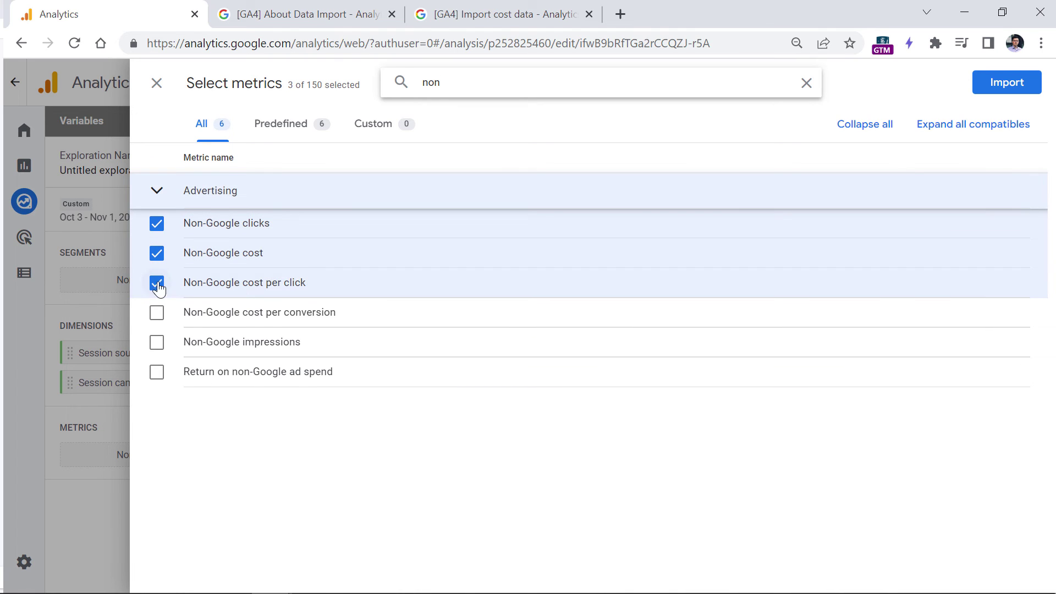
click(156, 314)
click(157, 342)
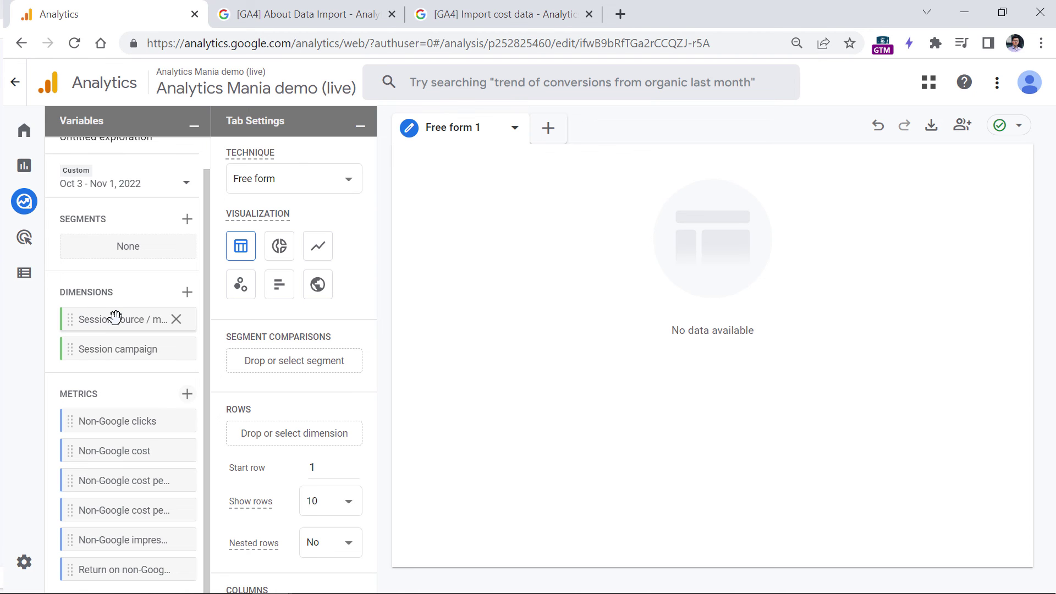
- Build the free-form table with Session source / medium and Session campaign as rows and Non-Google clicks, cost and impressions as values
double_click(114, 317)
double_click(113, 353)
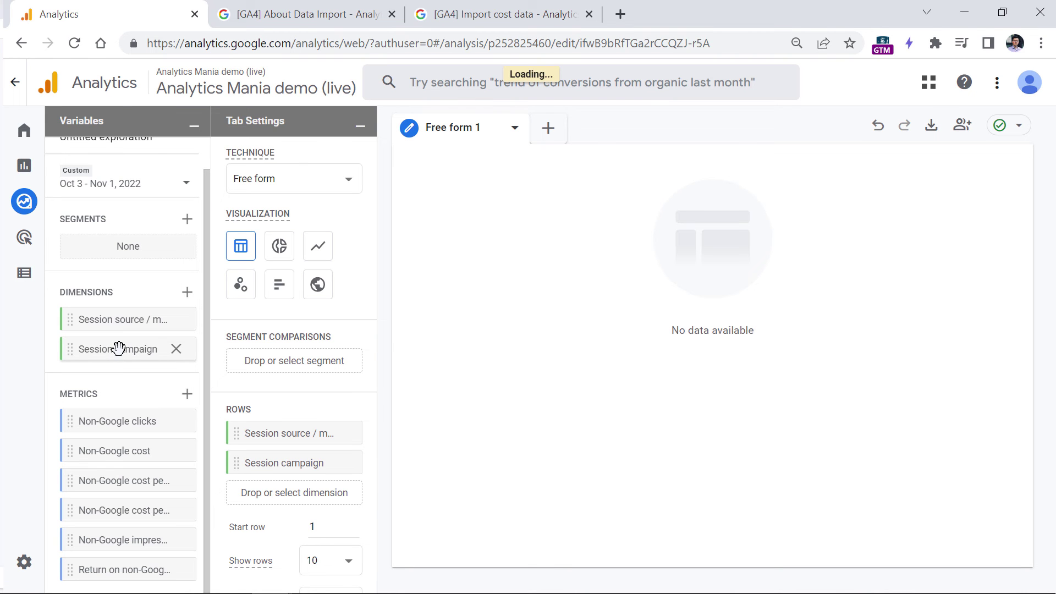
double_click(113, 416)
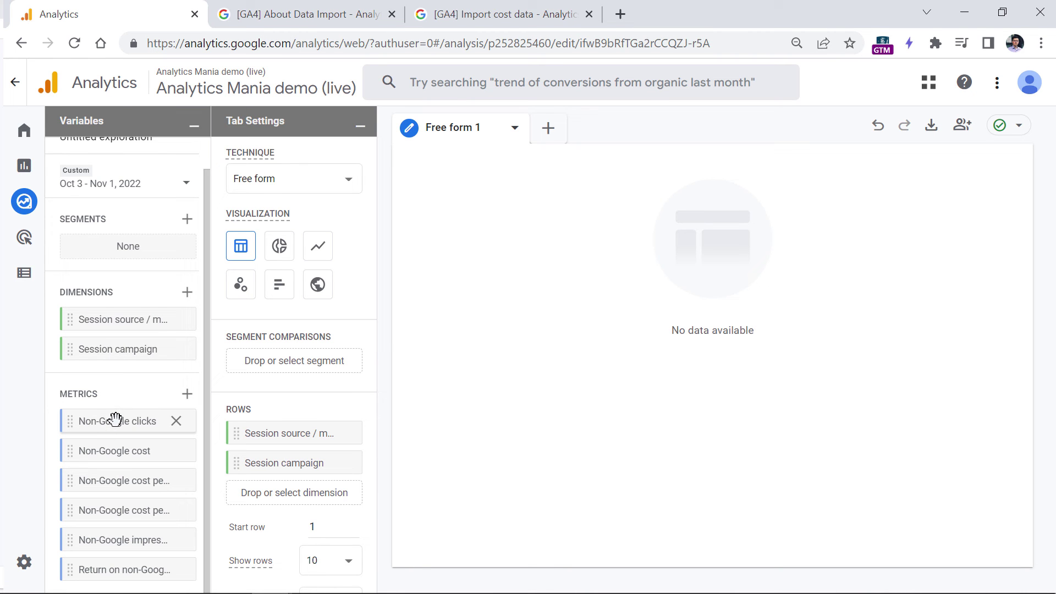
double_click(110, 445)
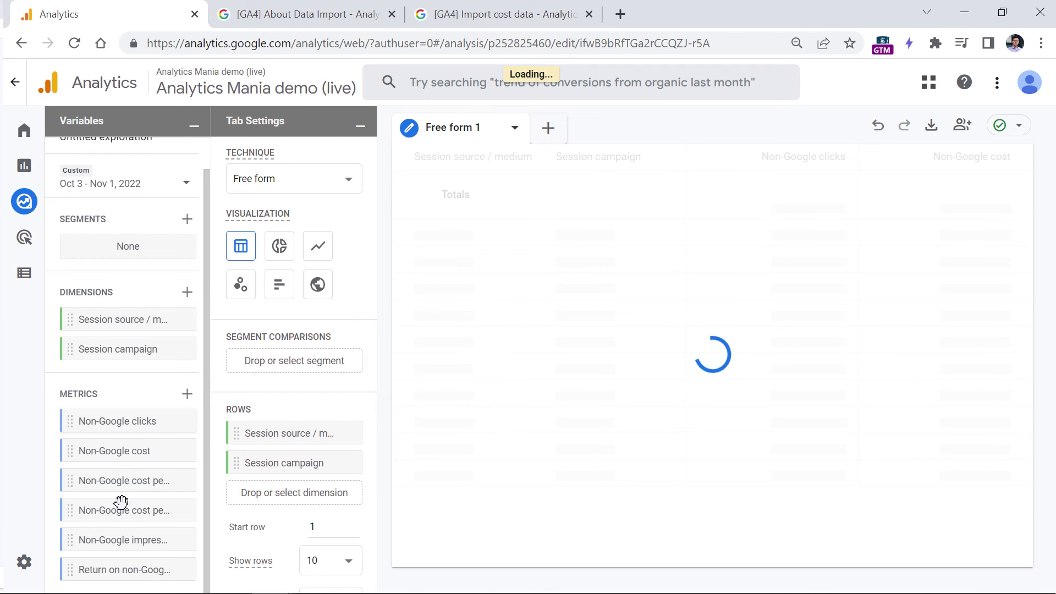
double_click(114, 540)
drag(286, 410, 260, 349)
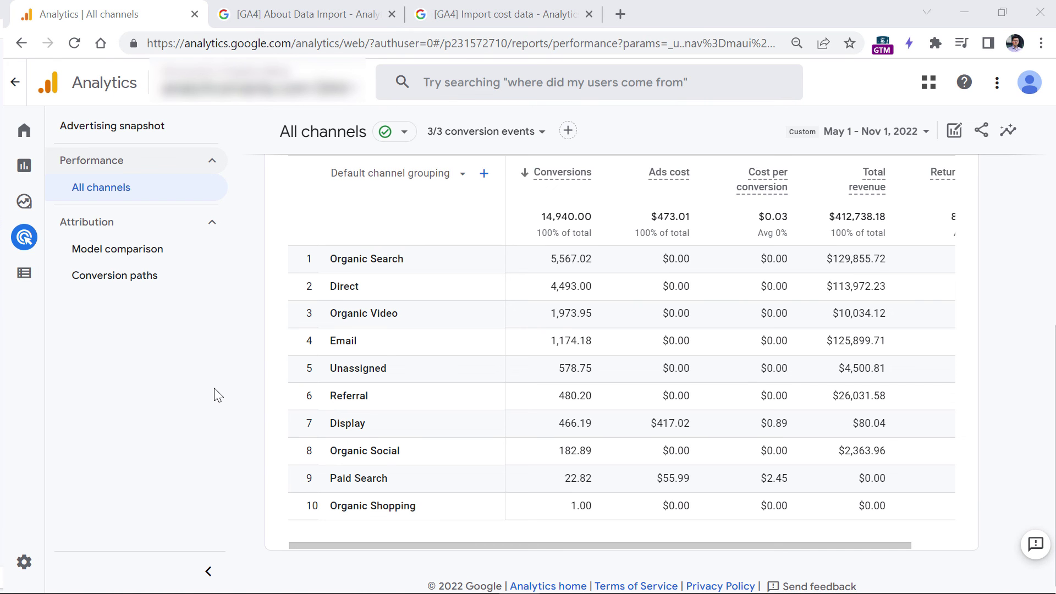
- In the All channels advertising report, set the primary dimension to Campaign and check the definition of the Ads cost column
mouse_move(33, 242)
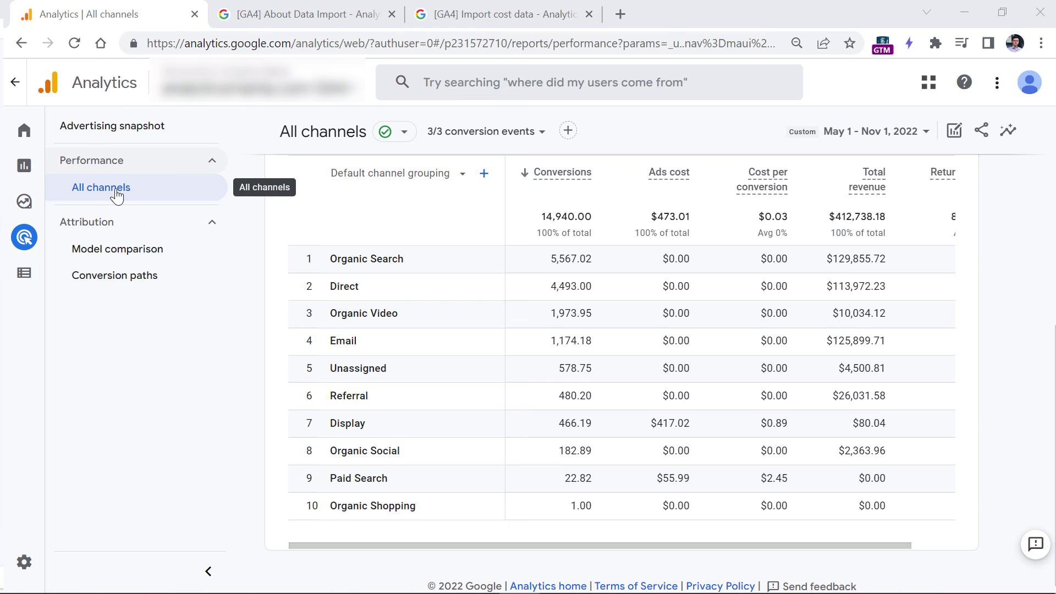
click(440, 175)
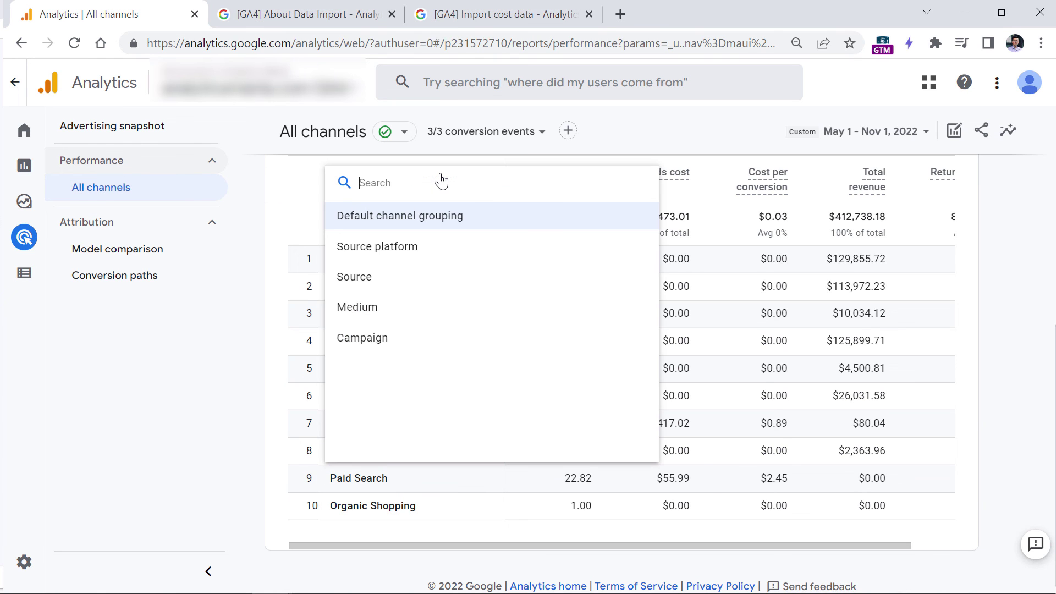
click(379, 337)
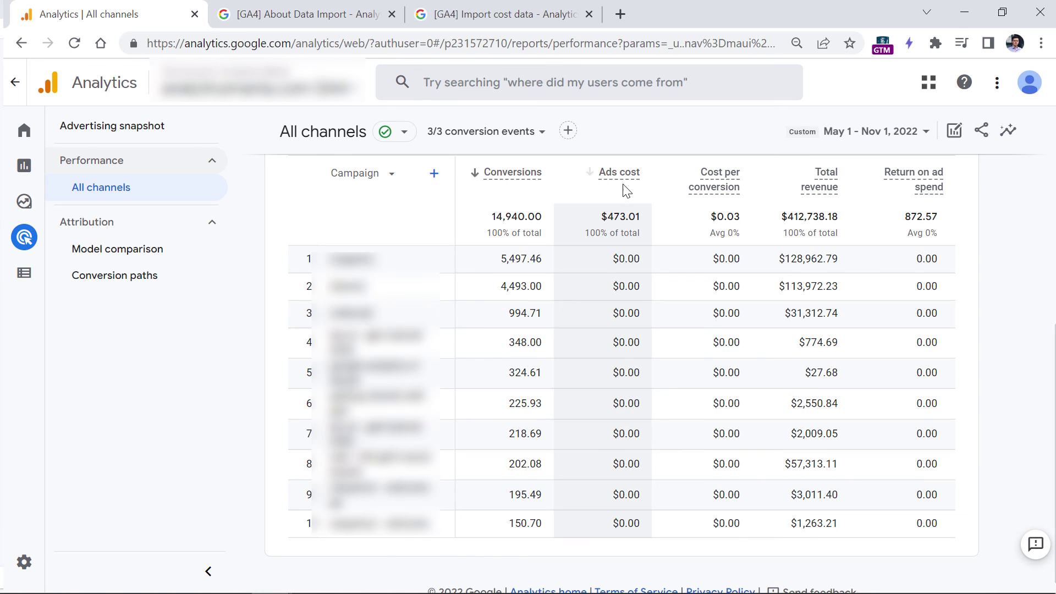
mouse_move(617, 177)
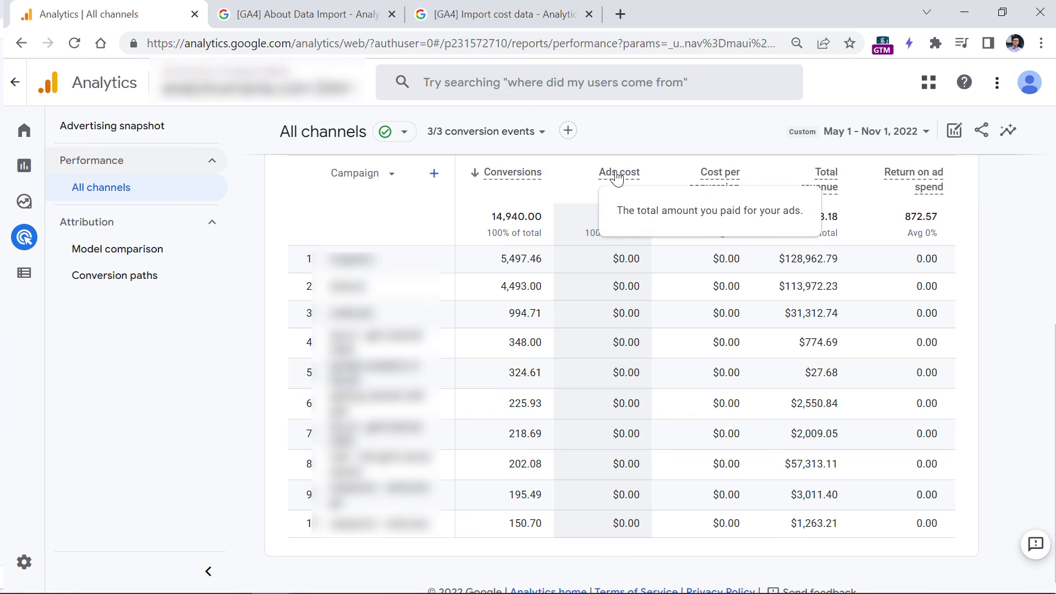